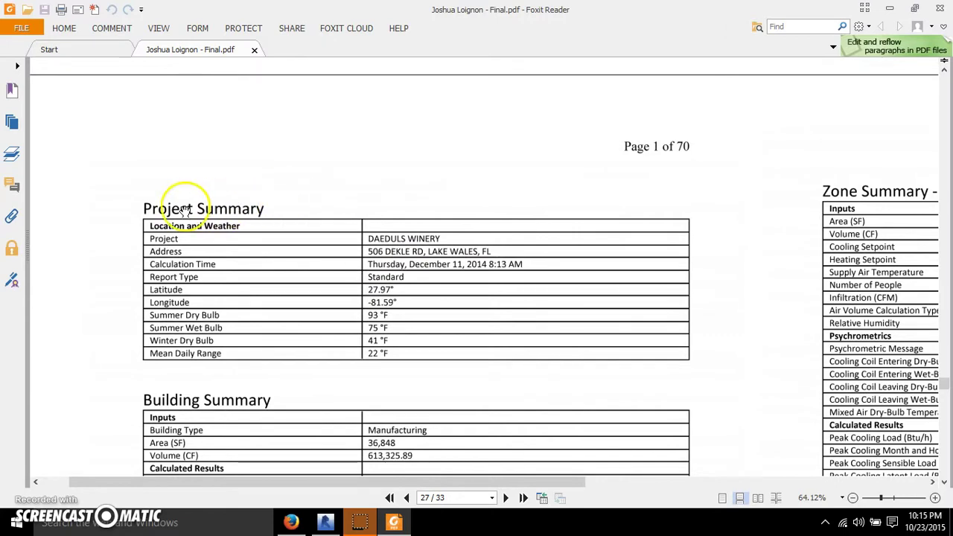
Step: Review the Project Summary and Building Summary tables of the winery's mechanical load report
drag(372, 288, 214, 87)
drag(132, 296, 170, 219)
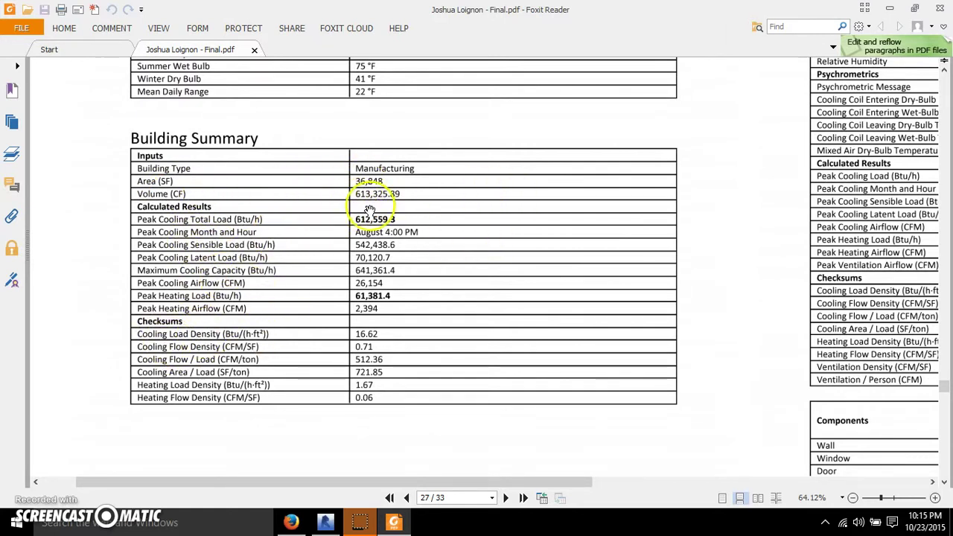
drag(434, 192, 379, 285)
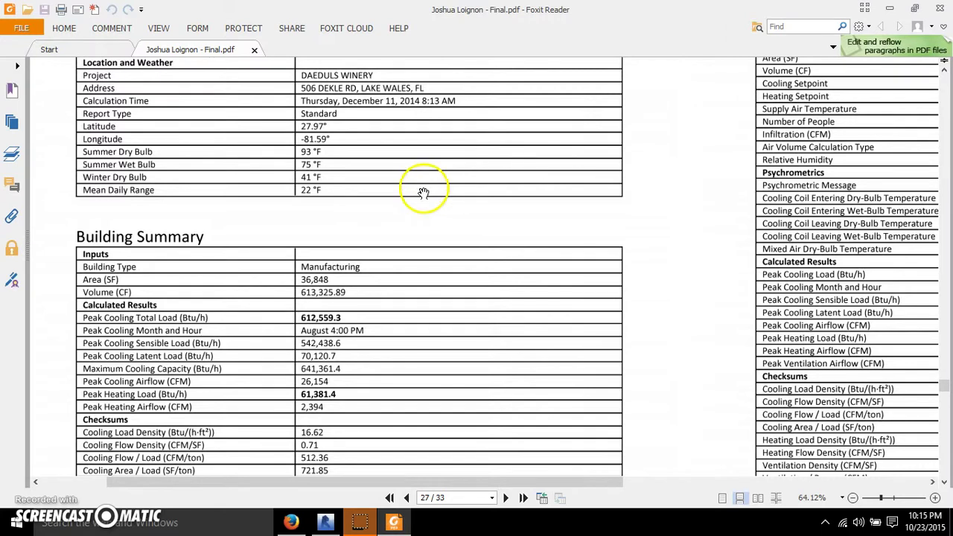
Step: Examine the Heat Pump 1 zone summary, including its inputs, calculated results, checksums and component cooling and heating loads
drag(649, 183, 502, 199)
drag(568, 191, 603, 206)
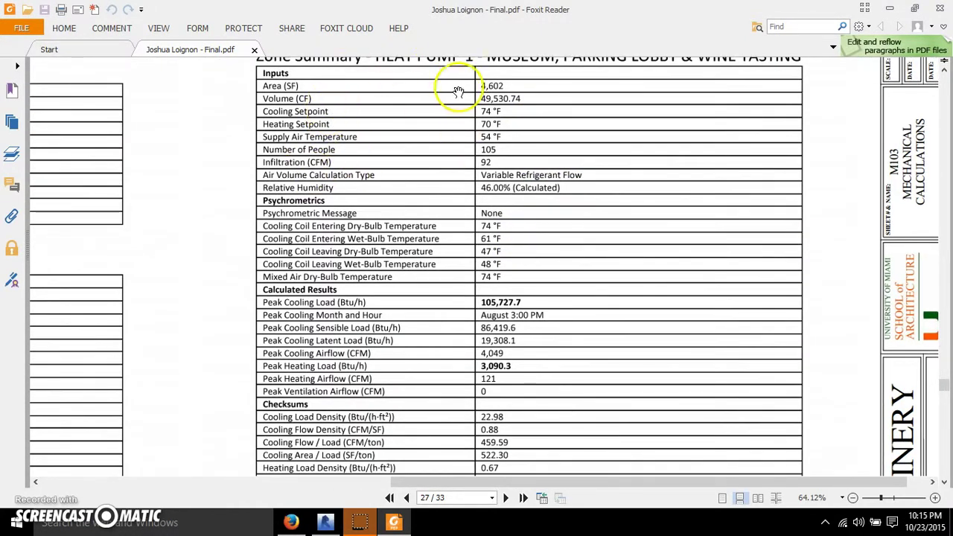
drag(436, 391, 423, 187)
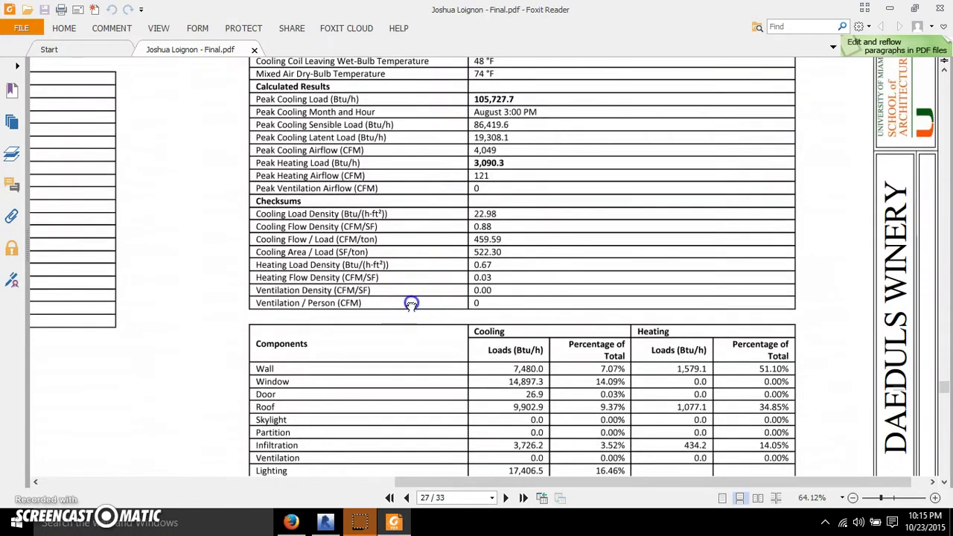
drag(410, 309, 422, 210)
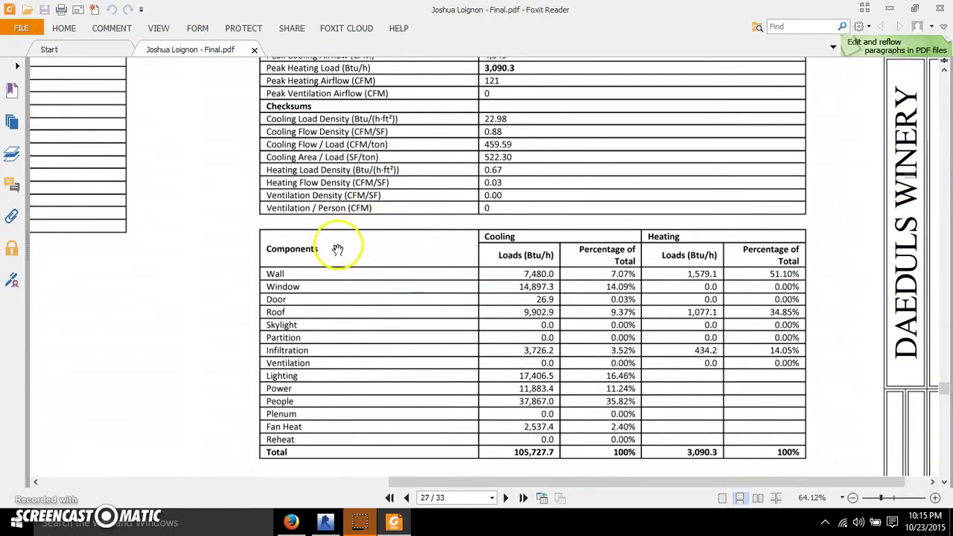
scroll(315, 268, down, 1)
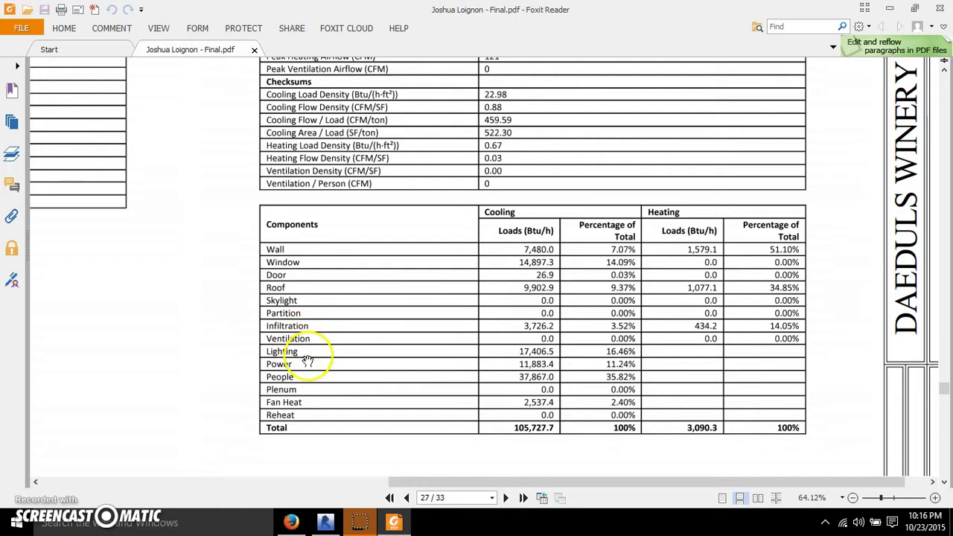
drag(352, 334, 315, 298)
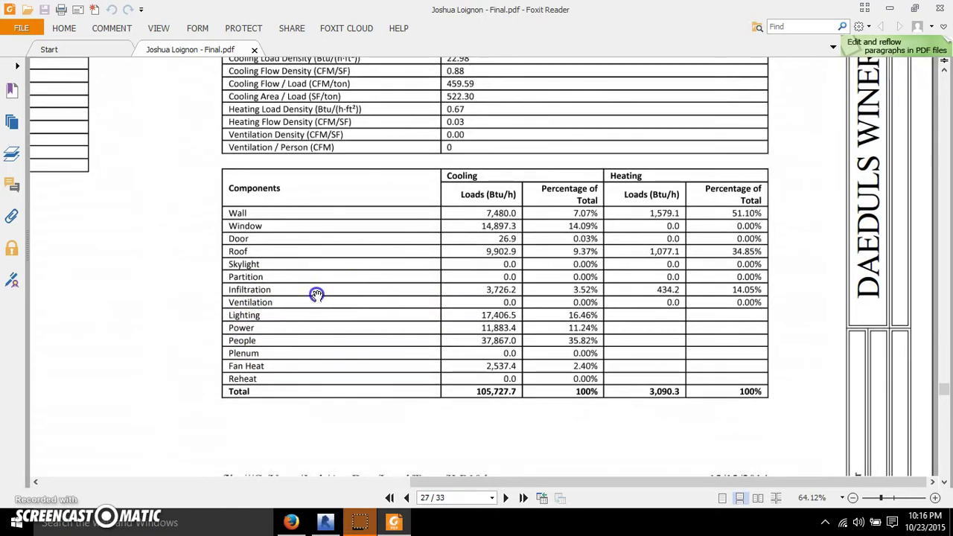
scroll(567, 263, up, 1)
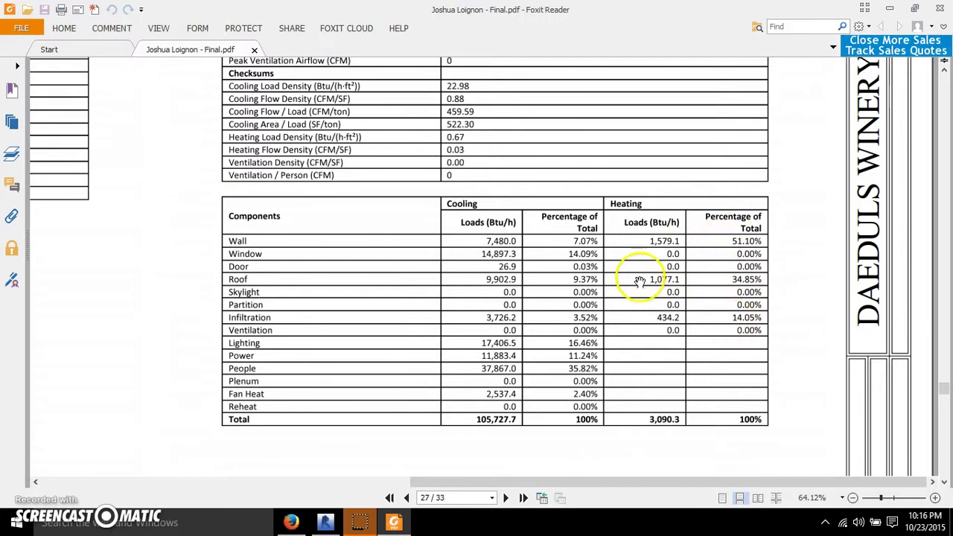
scroll(639, 253, down, 8)
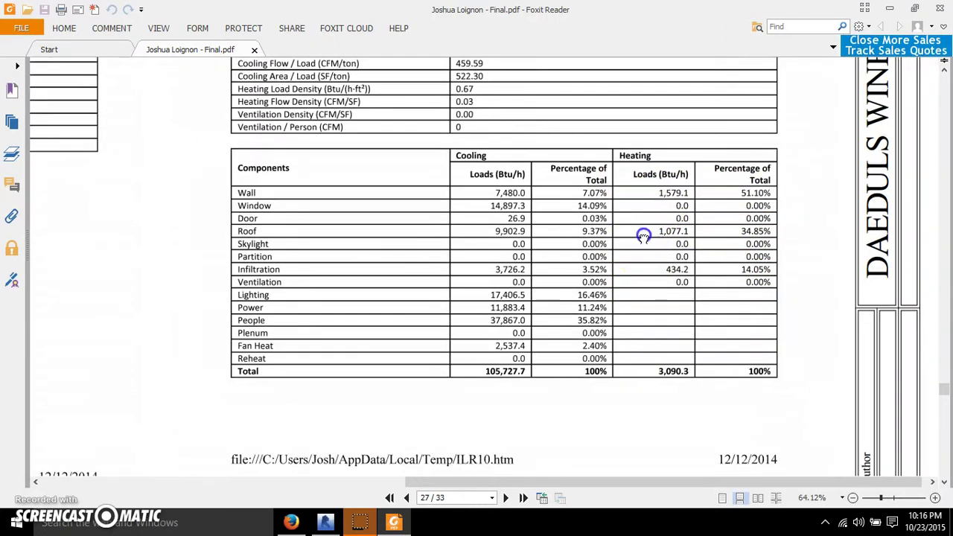
Step: Browse the following zone summaries, from the Heat Pump 2 banquet hall to the Heat Pump 5 tank room
scroll(581, 207, left, 8)
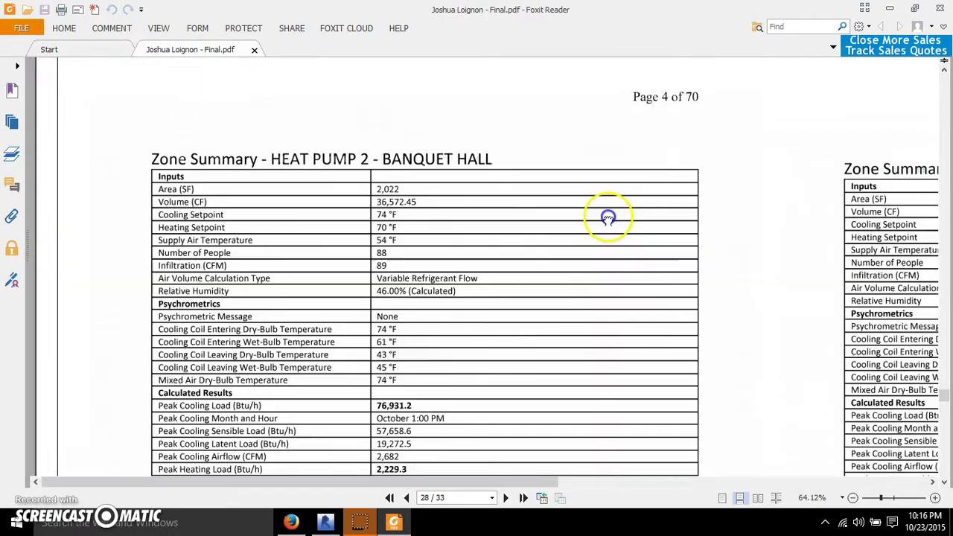
scroll(454, 239, right, 4)
scroll(770, 240, right, 3)
scroll(589, 160, down, 10)
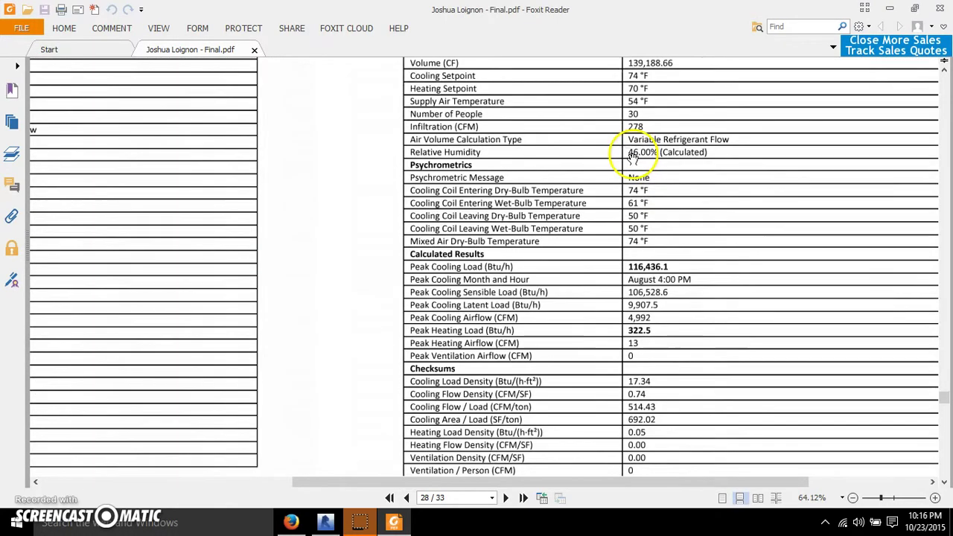
scroll(632, 159, down, 12)
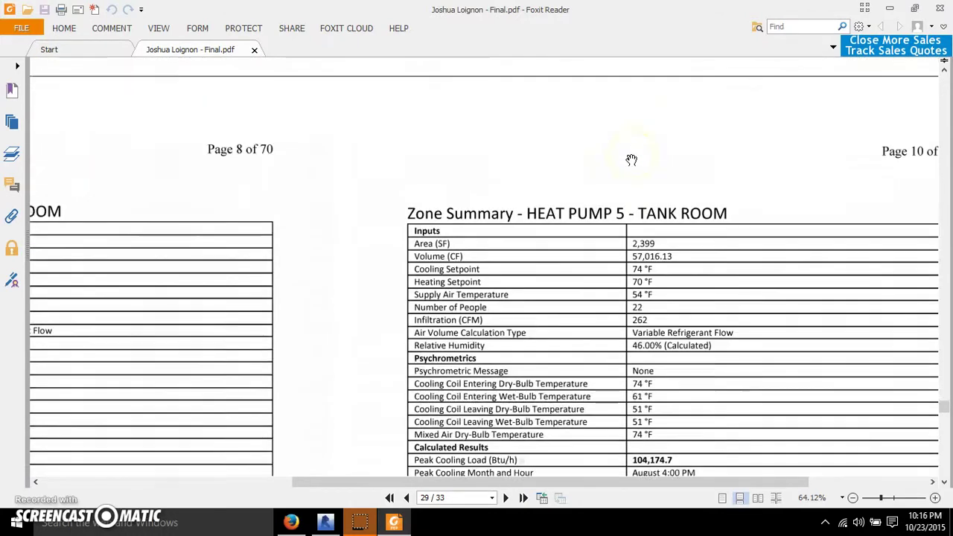
scroll(558, 213, down, 10)
scroll(517, 327, up, 15)
scroll(644, 294, up, 6)
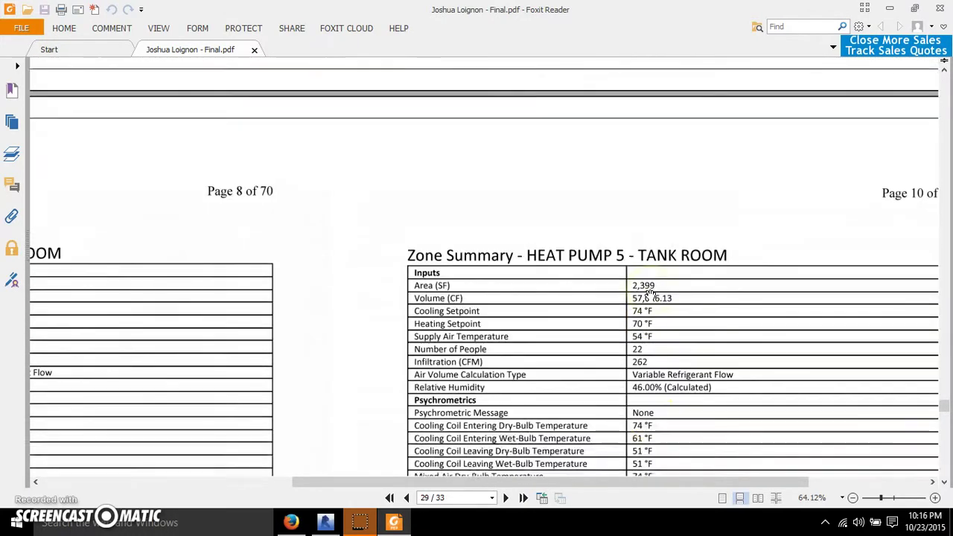
Step: Examine the inputs, psychrometrics and calculated results in the Heat Pump 5 tank room summary
middle_drag(267, 220, 858, 231)
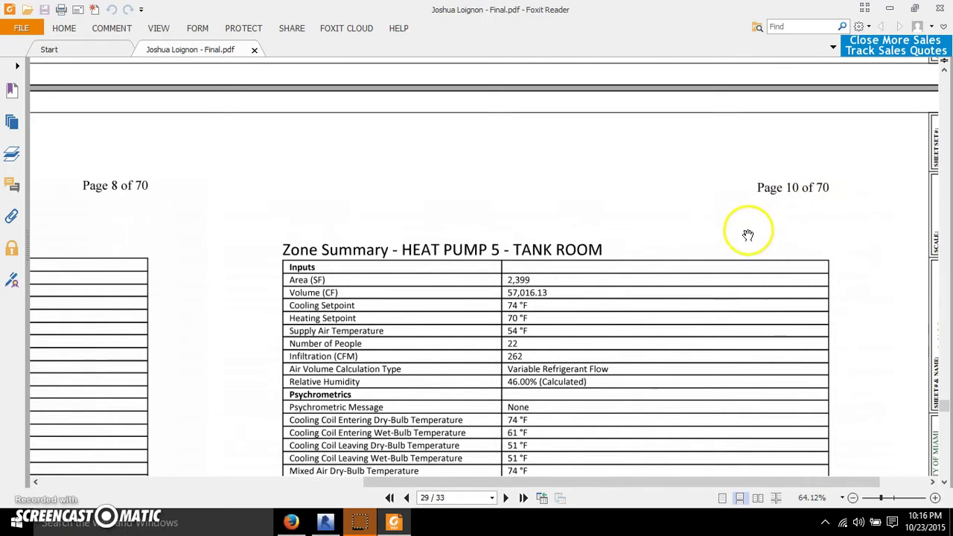
drag(524, 283, 494, 239)
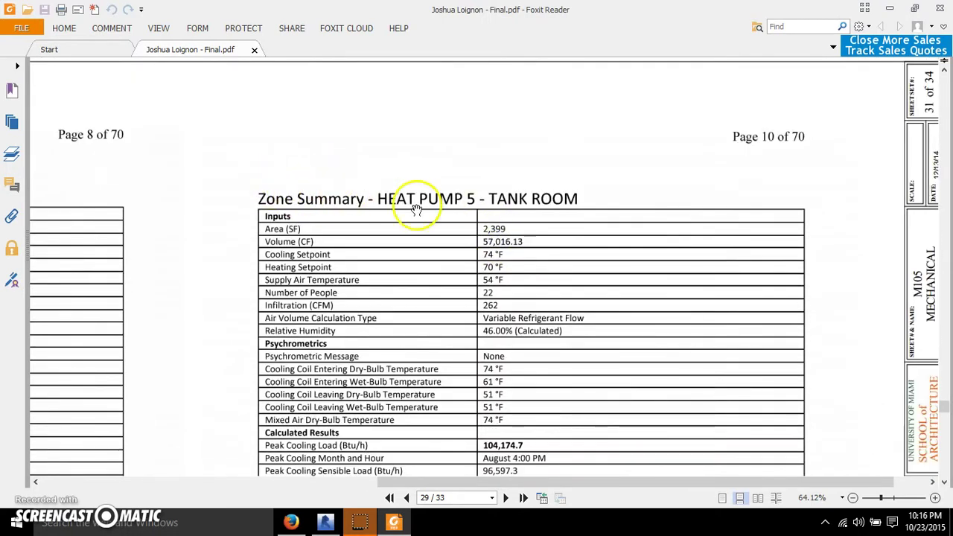
drag(532, 288, 551, 187)
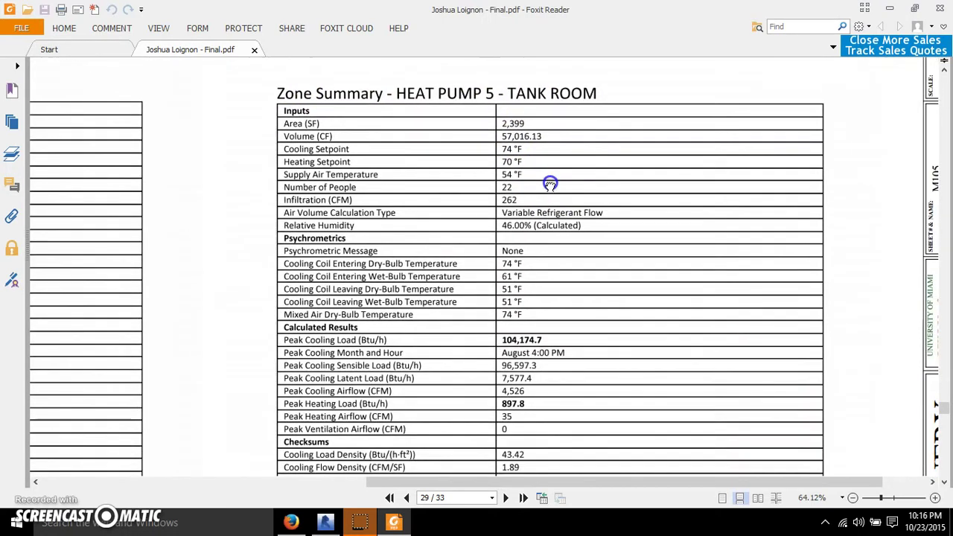
scroll(551, 270, down, 3)
scroll(480, 279, up, 5)
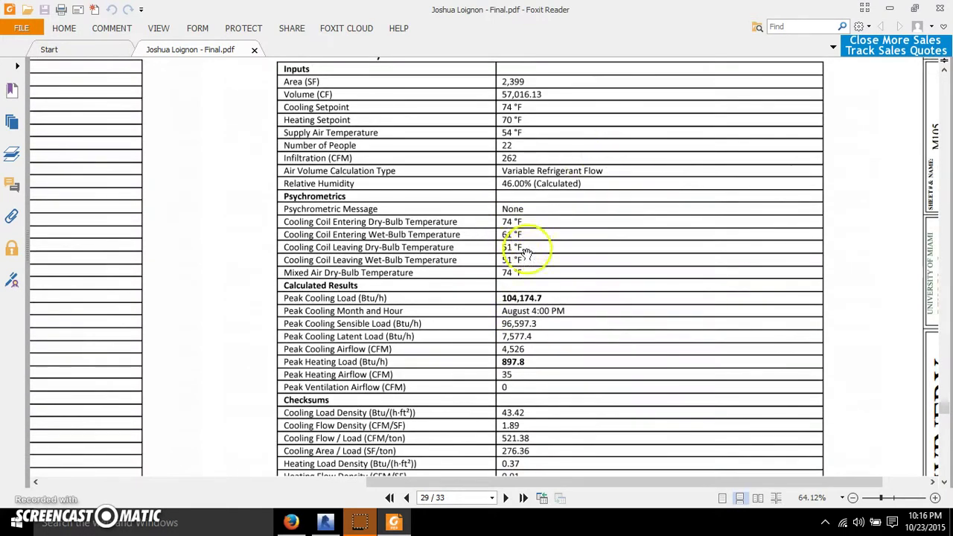
drag(439, 281, 453, 121)
Step: Examine the tank room's checksums and its component breakdown of cooling and heating loads
drag(448, 292, 507, 112)
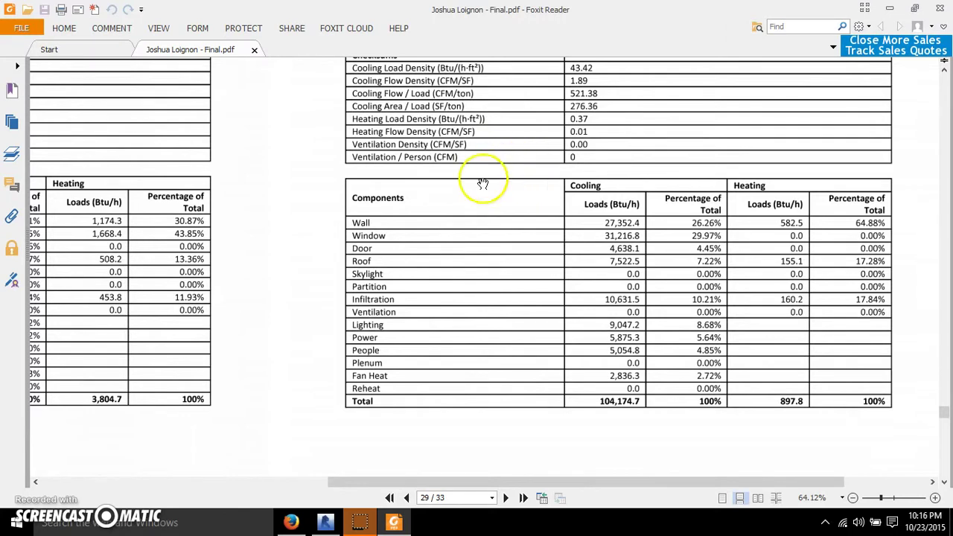
drag(393, 402, 433, 286)
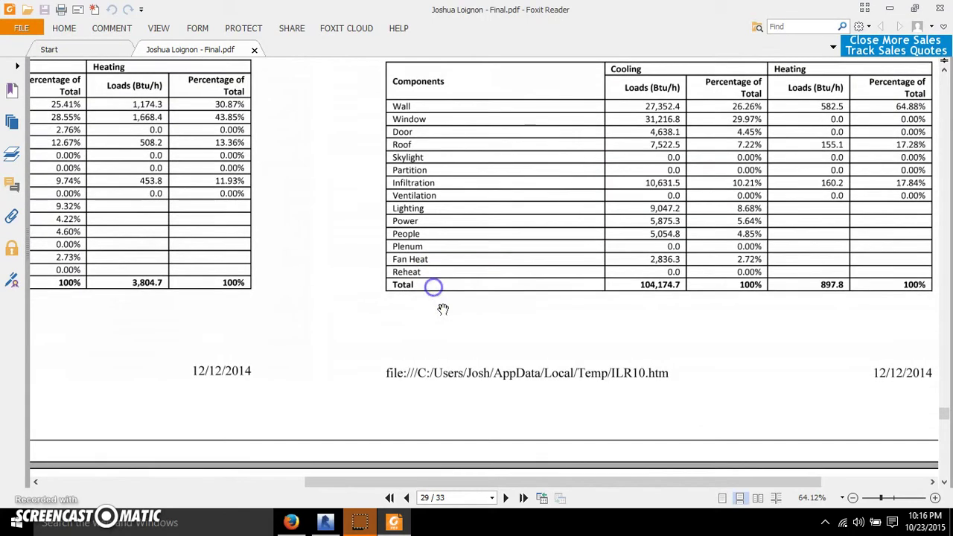
drag(149, 367, 189, 332)
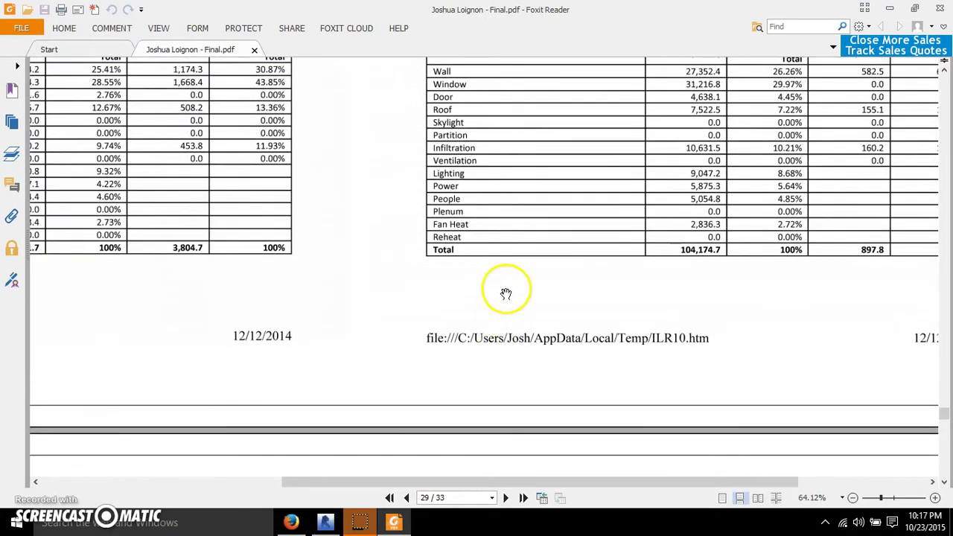
scroll(624, 250, up, 2)
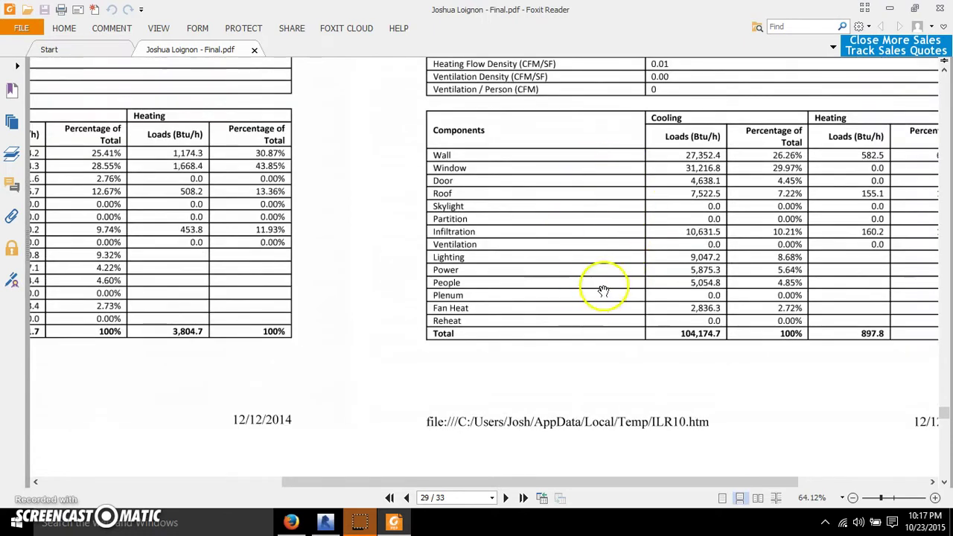
drag(557, 272, 408, 265)
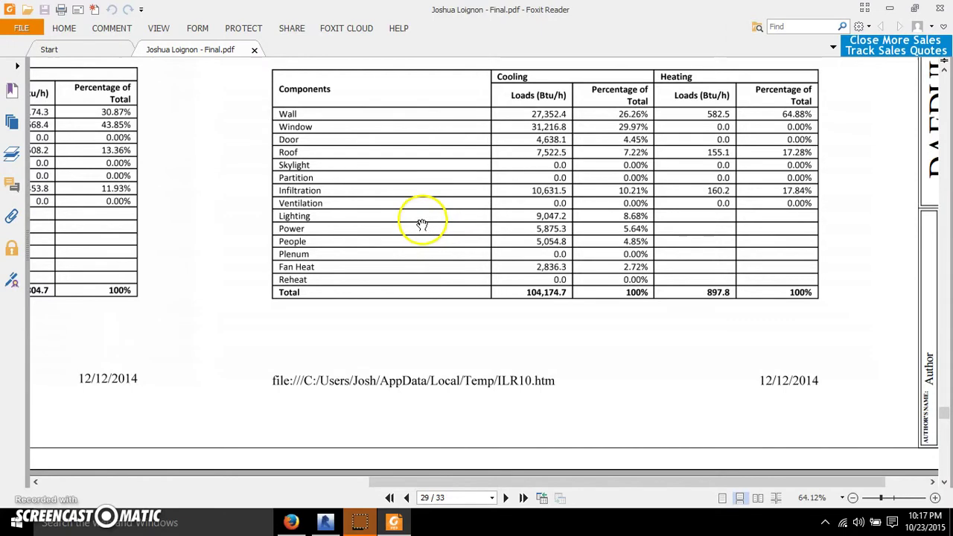
scroll(294, 231, up, 5)
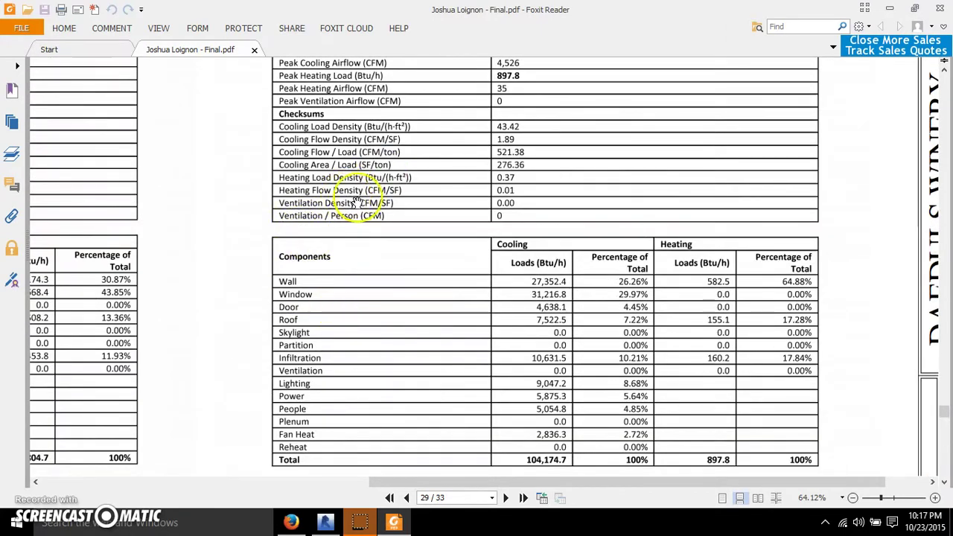
scroll(357, 400, down, 2)
scroll(358, 231, up, 6)
Step: Skim past the last zone summary, close the PDF report and switch to the Project2 model in Revit
scroll(395, 219, down, 17)
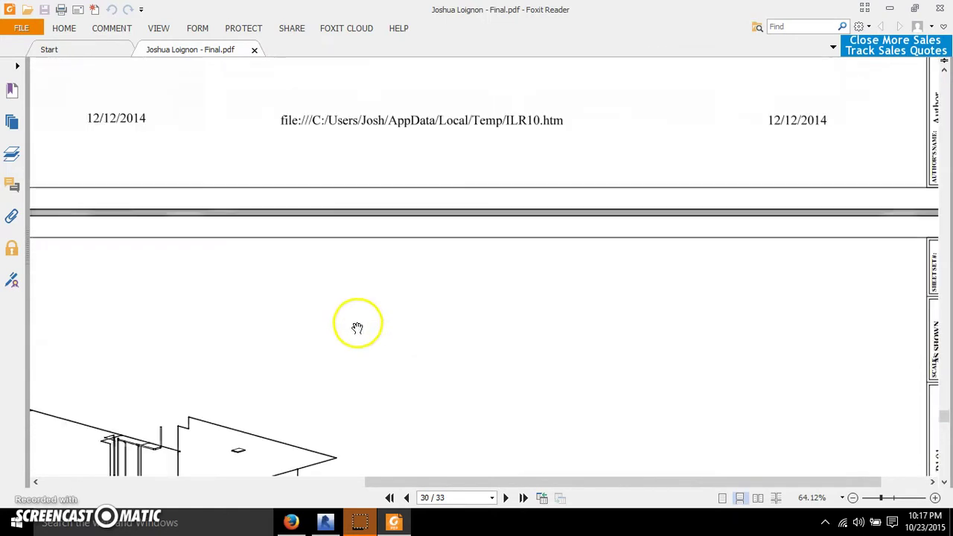
scroll(417, 326, down, 5)
scroll(397, 366, up, 5)
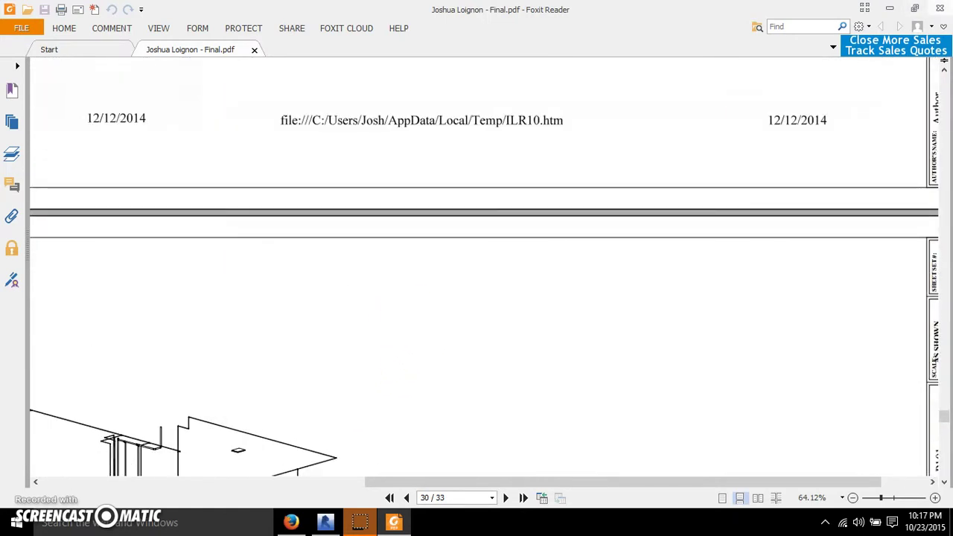
click(939, 8)
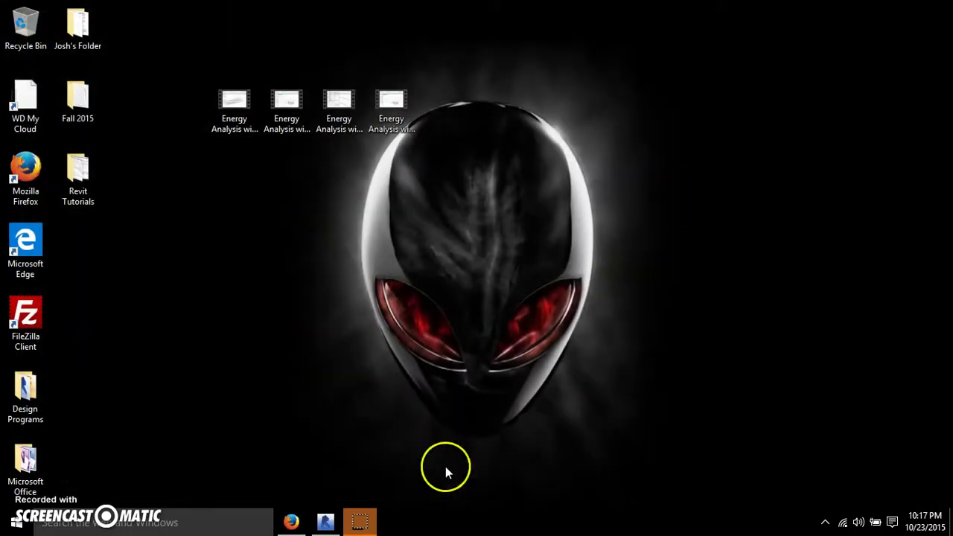
click(323, 521)
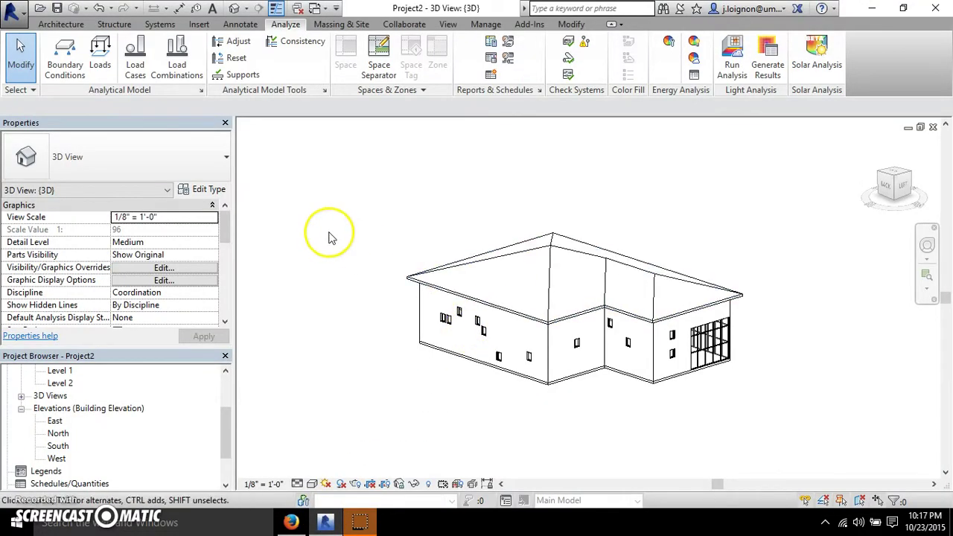
Step: Open the Level 1 floor plan of the building model
scroll(328, 237, down, 2)
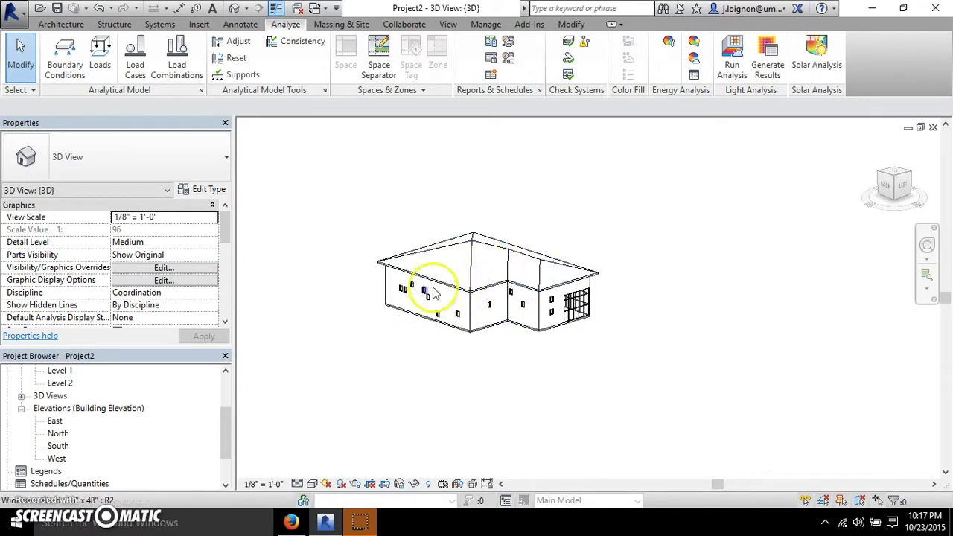
scroll(150, 377, down, 2)
scroll(105, 406, up, 5)
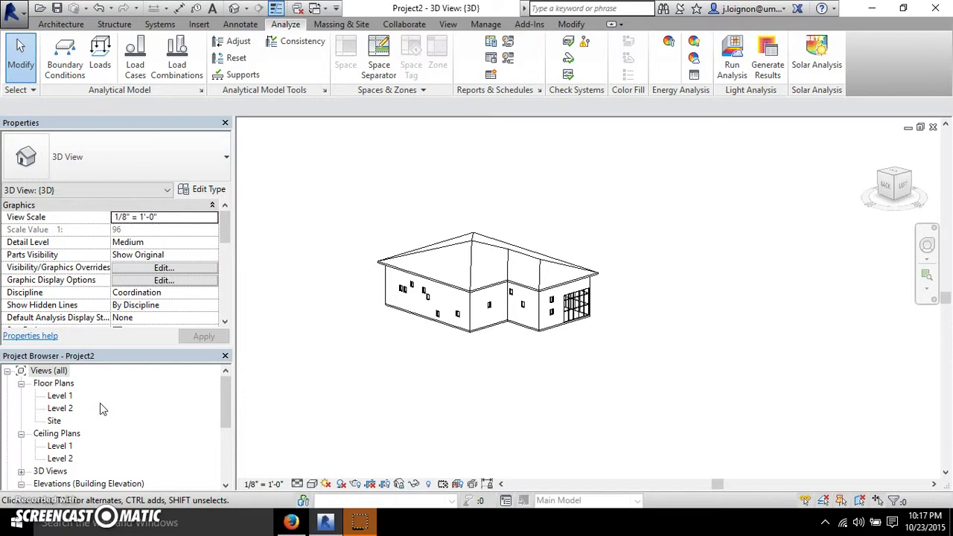
drag(622, 190, 395, 376)
drag(618, 209, 603, 193)
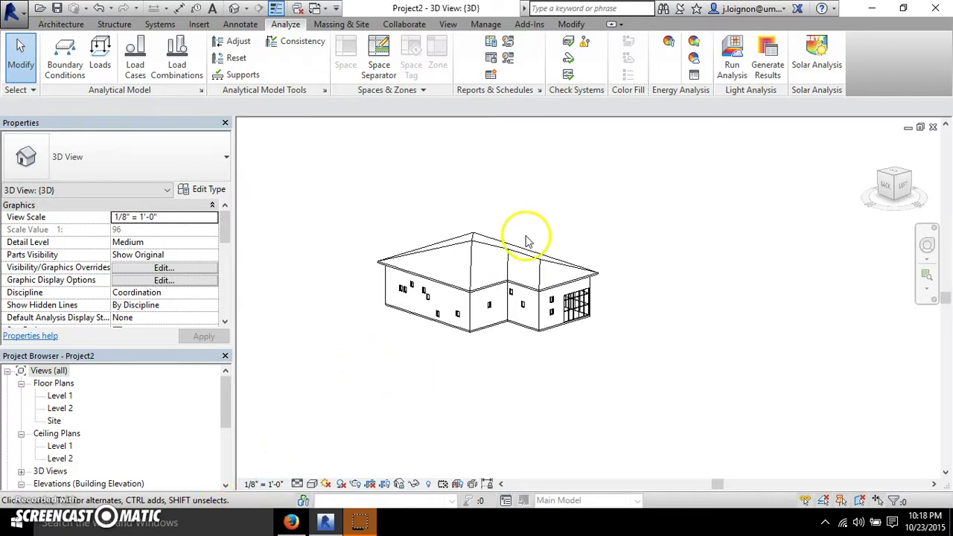
double_click(59, 395)
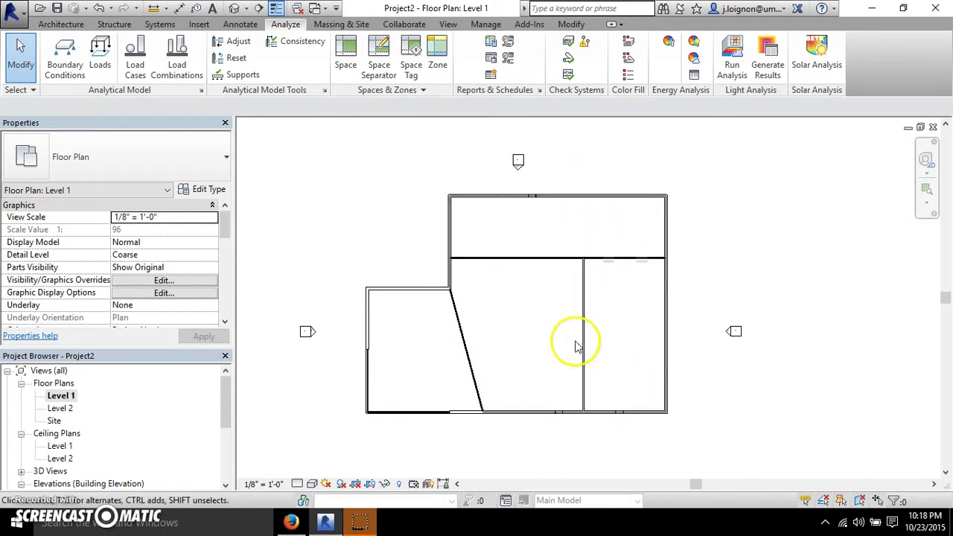
Step: Examine the condition type and space type in the energy analysis properties of each of the four spaces in the plan
click(404, 344)
scroll(162, 316, down, 5)
scroll(162, 316, down, 6)
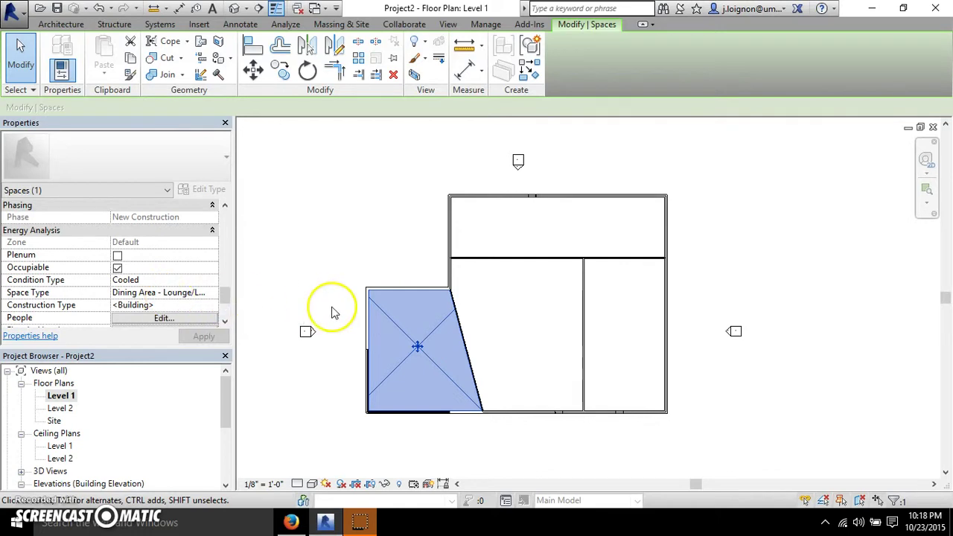
click(524, 312)
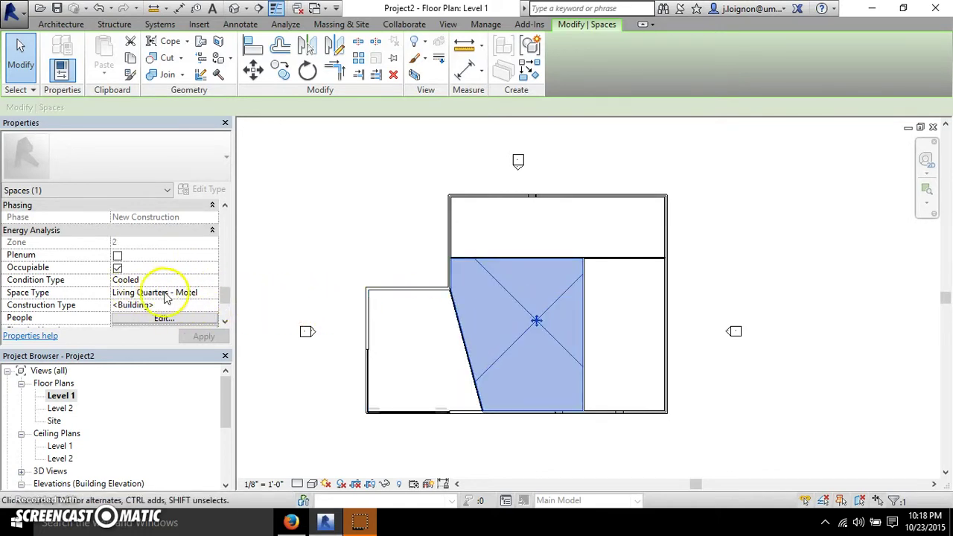
click(618, 324)
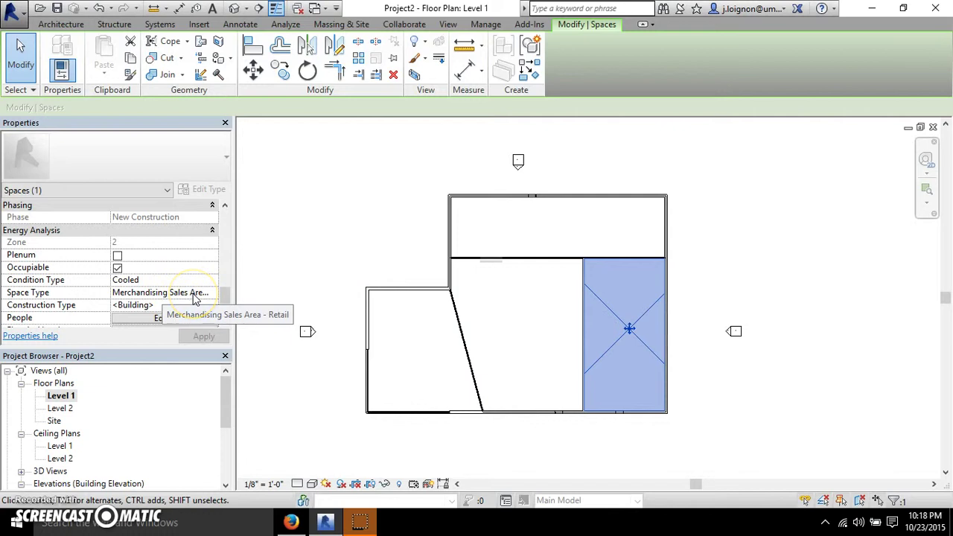
click(572, 242)
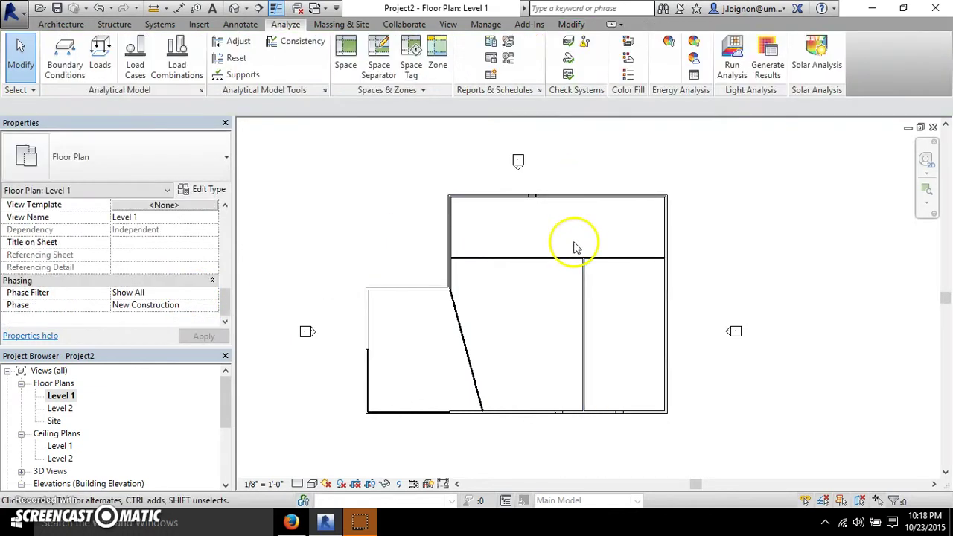
scroll(158, 310, down, 5)
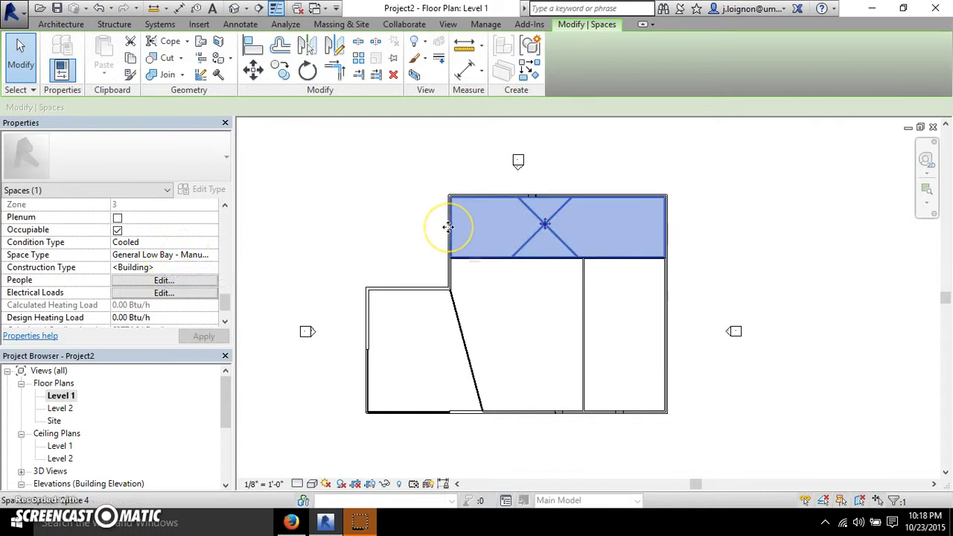
click(373, 216)
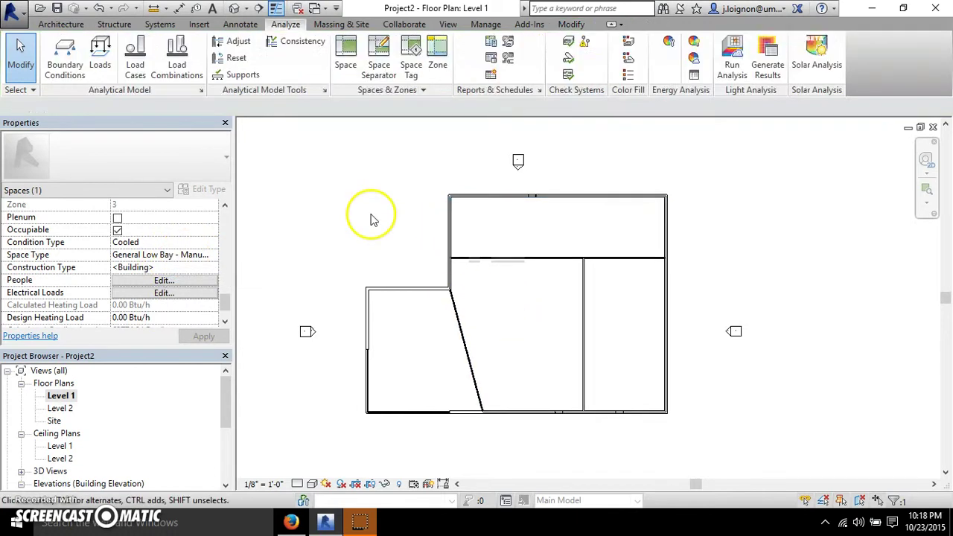
Step: Inspect which plan areas zones 2 and 3 cover, and check the separate space beside the slanted wall
click(563, 334)
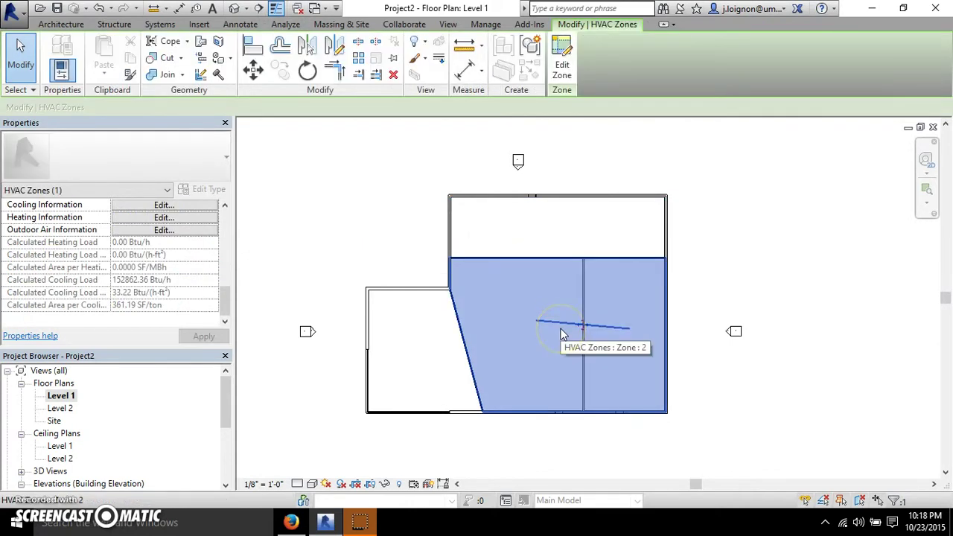
click(555, 326)
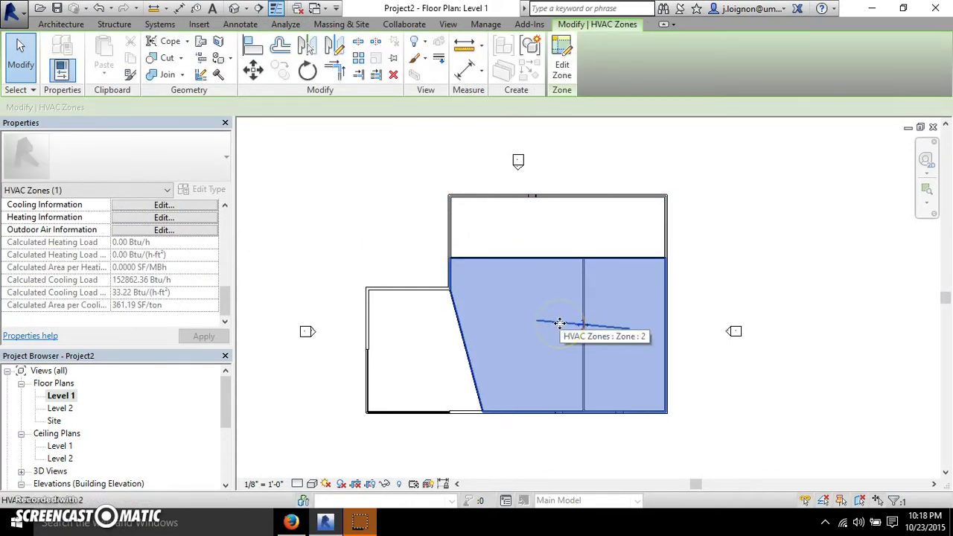
click(609, 308)
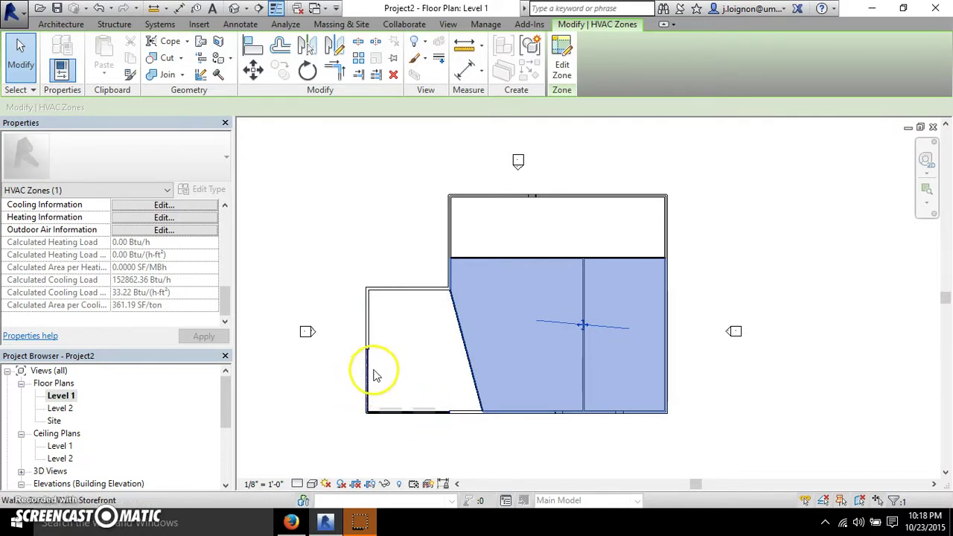
click(452, 232)
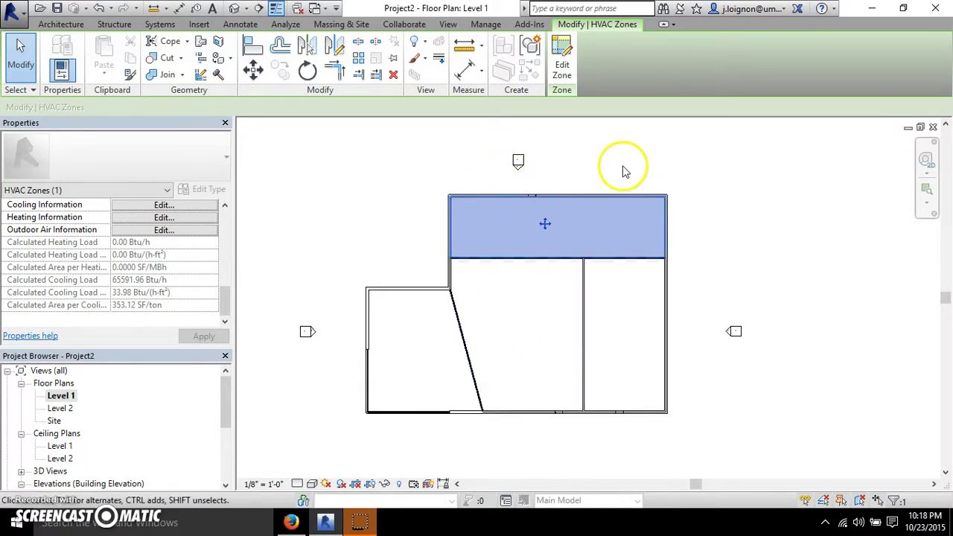
click(410, 350)
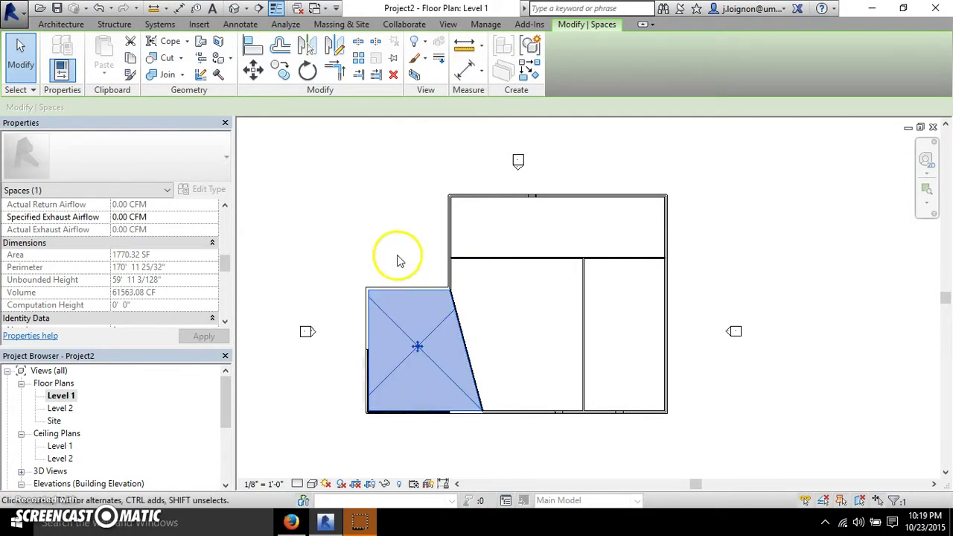
click(365, 209)
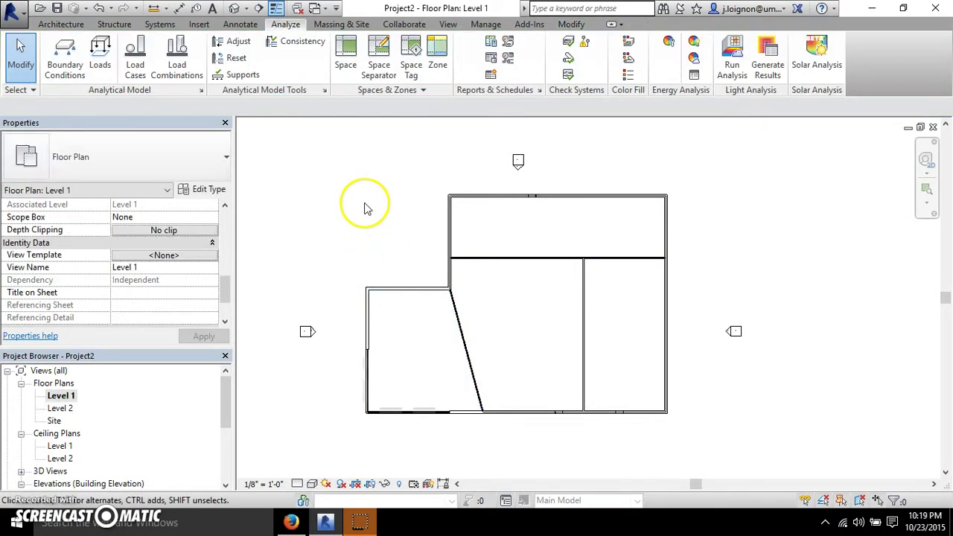
Step: Open the detailed Heating and Cooling Loads settings and list the spaces belonging to zone 2
click(491, 45)
click(507, 107)
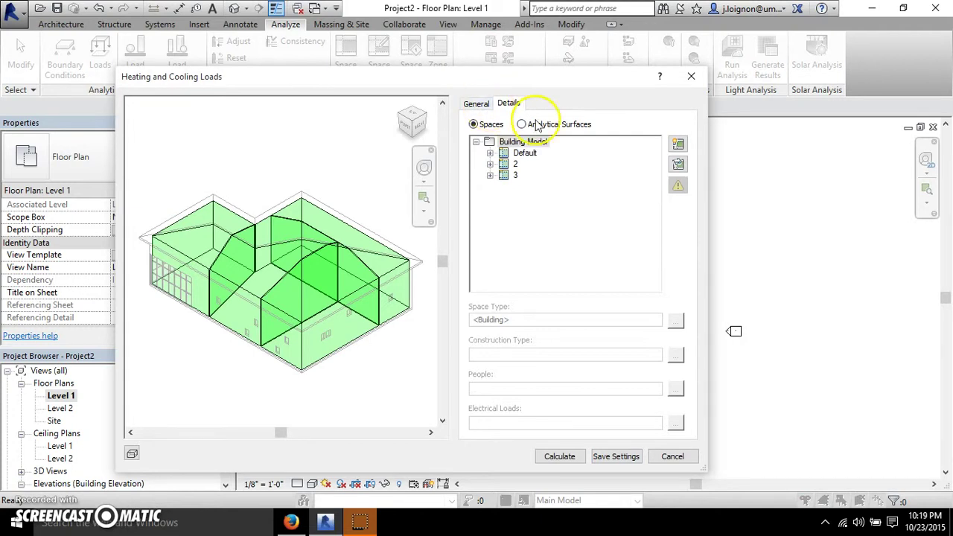
click(490, 164)
click(490, 197)
click(490, 198)
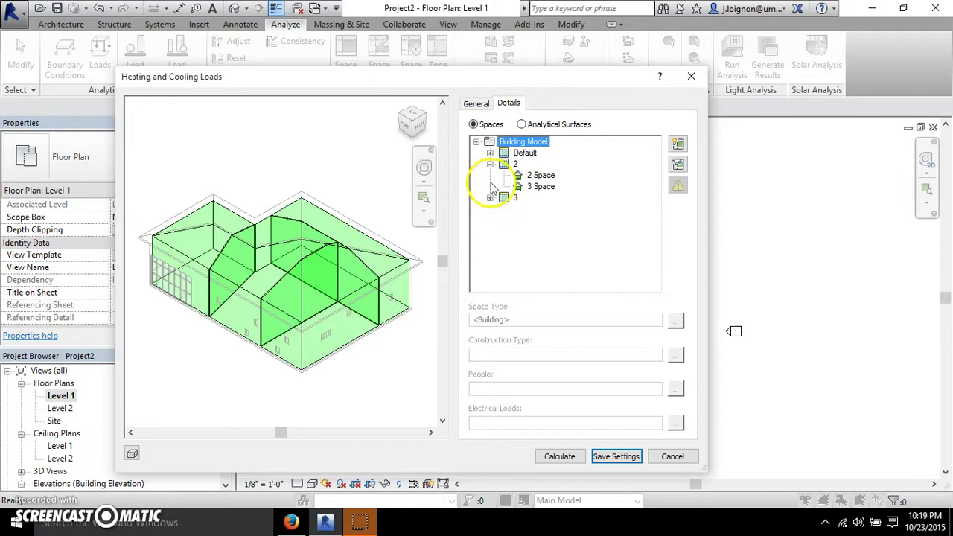
Step: Review the space type, construction, people and electrical loads of 1 Space in the Default zone
click(490, 153)
click(490, 153)
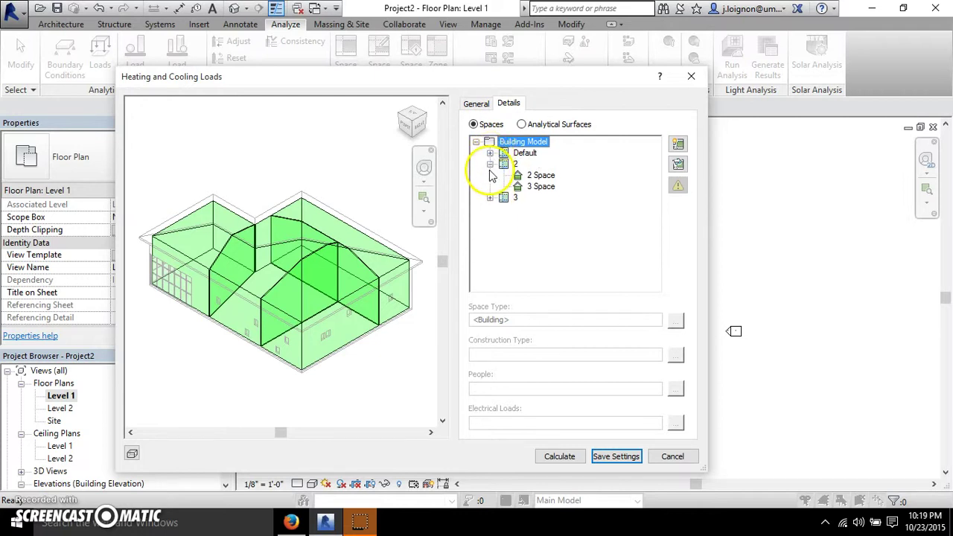
click(490, 164)
click(490, 153)
click(490, 153)
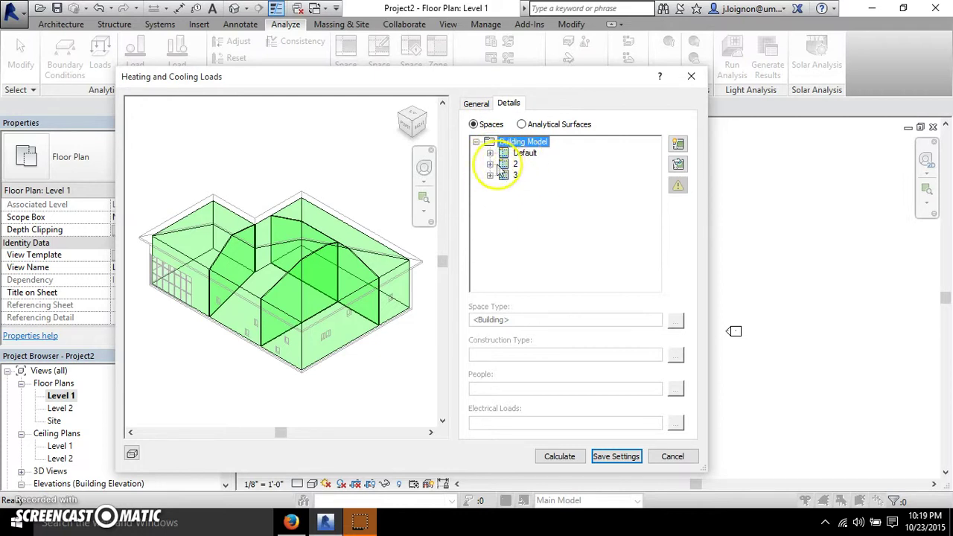
click(540, 164)
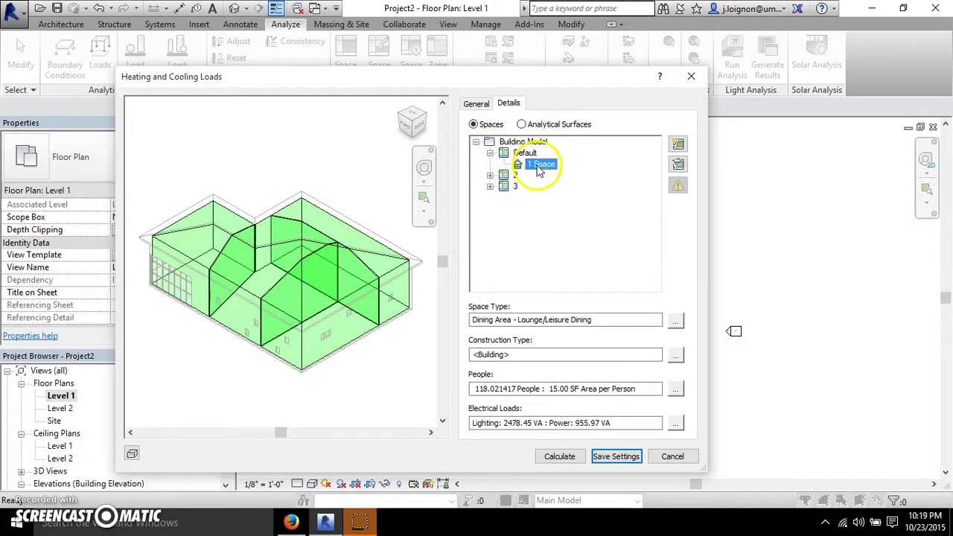
click(490, 152)
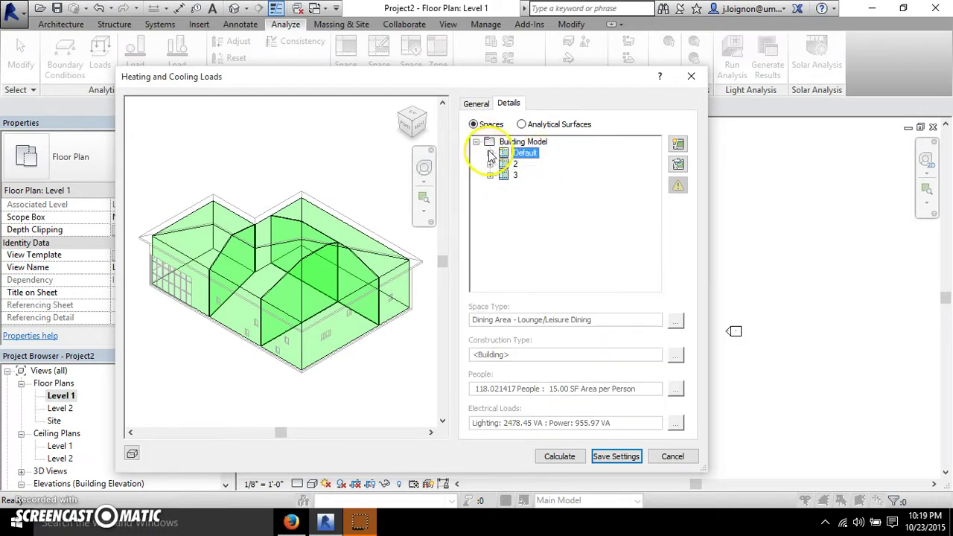
Step: Review the general building load settings and the Default zone's service, heating, cooling and outdoor air information
click(477, 104)
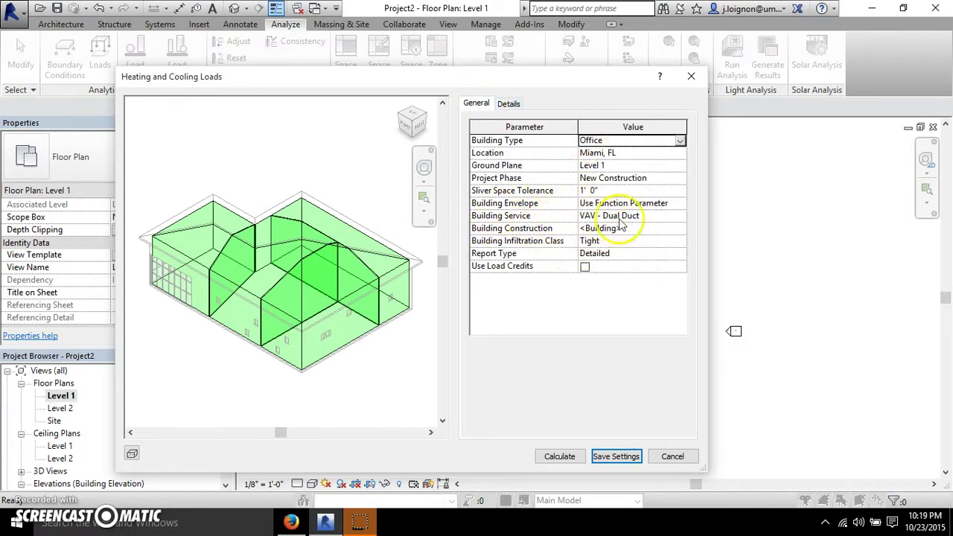
click(506, 103)
click(524, 153)
click(490, 153)
click(542, 164)
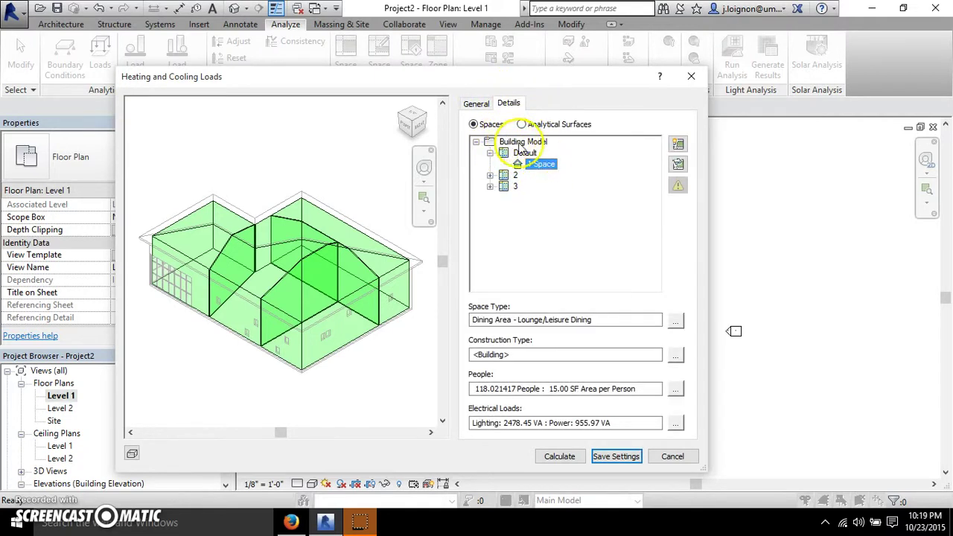
click(523, 152)
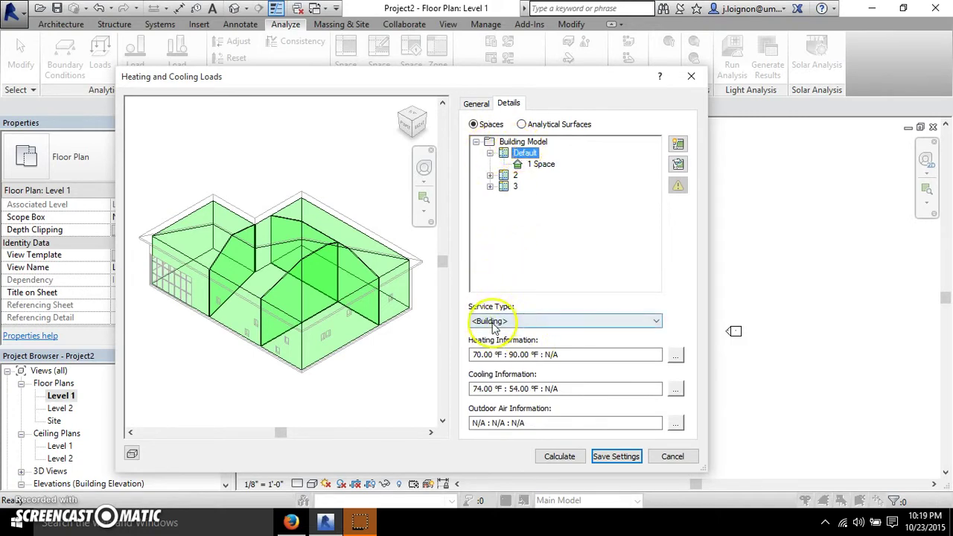
Step: Compare the overall building service setting with the service types available for the Default zone
click(476, 104)
click(629, 215)
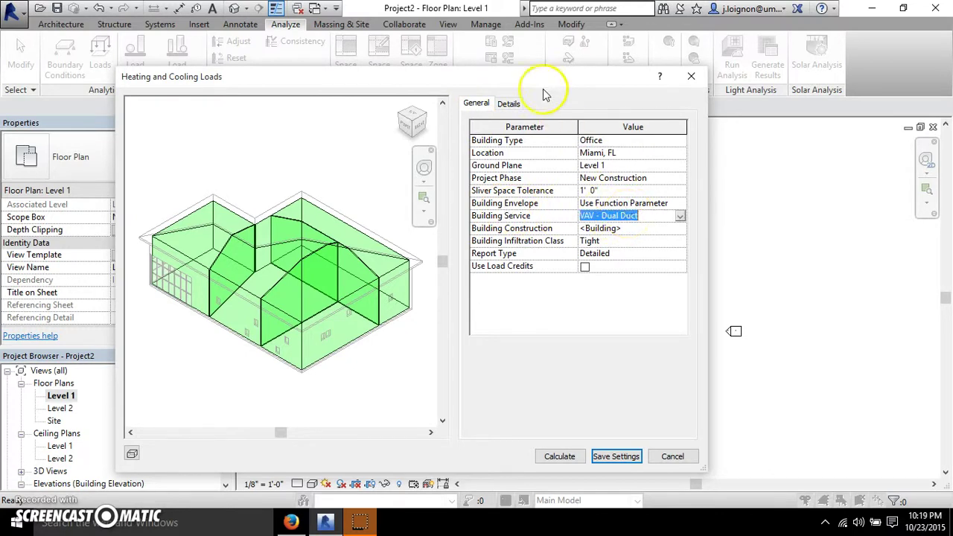
click(508, 104)
click(551, 321)
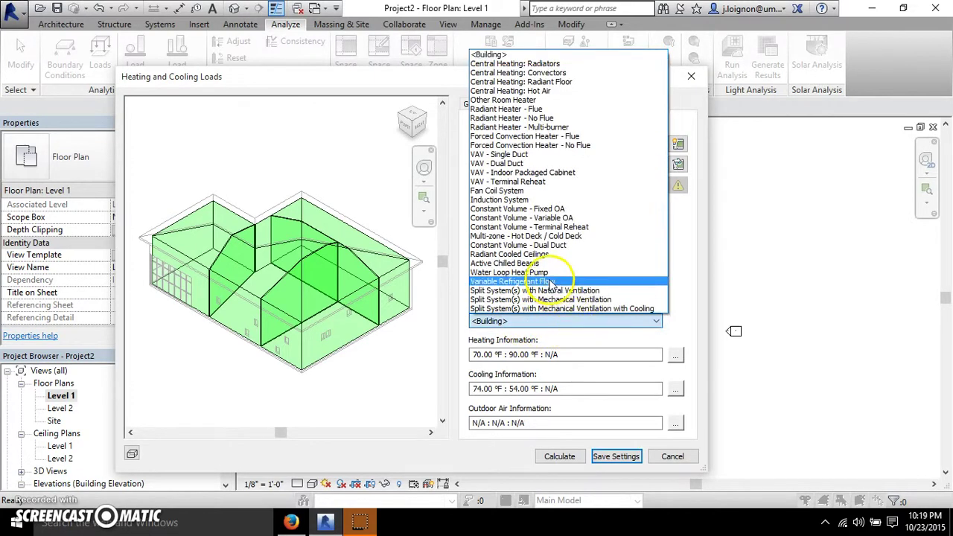
click(573, 323)
Step: Browse the service types available for zone 3 without changing its selection
click(539, 164)
click(515, 186)
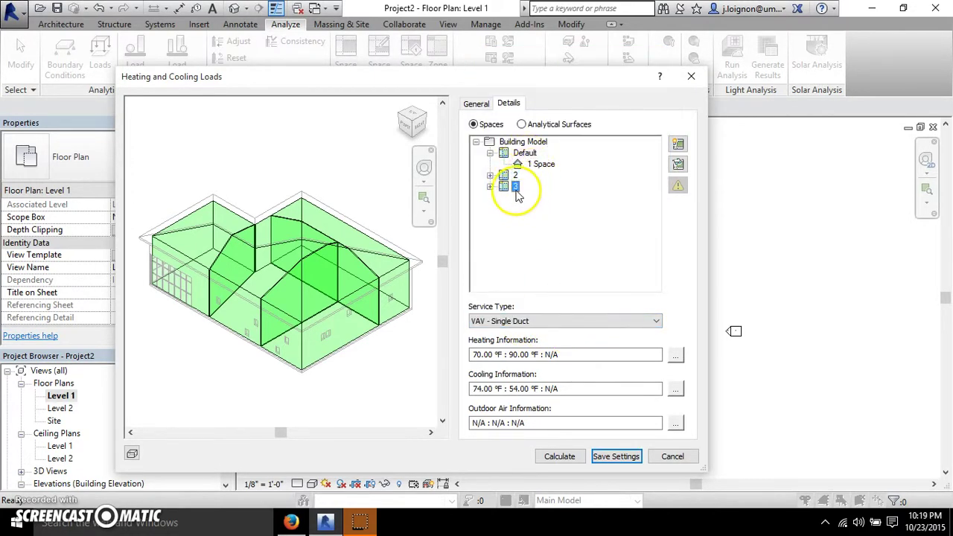
click(526, 326)
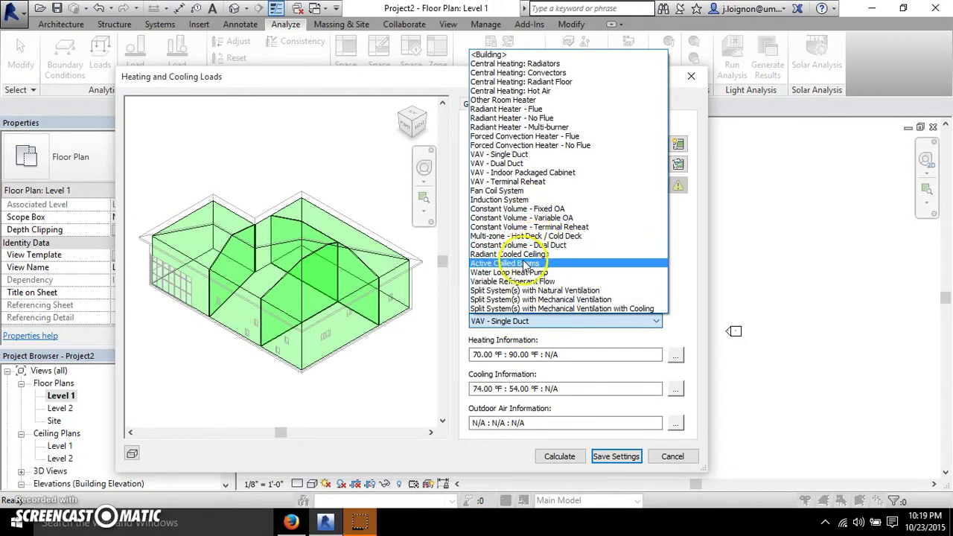
click(685, 289)
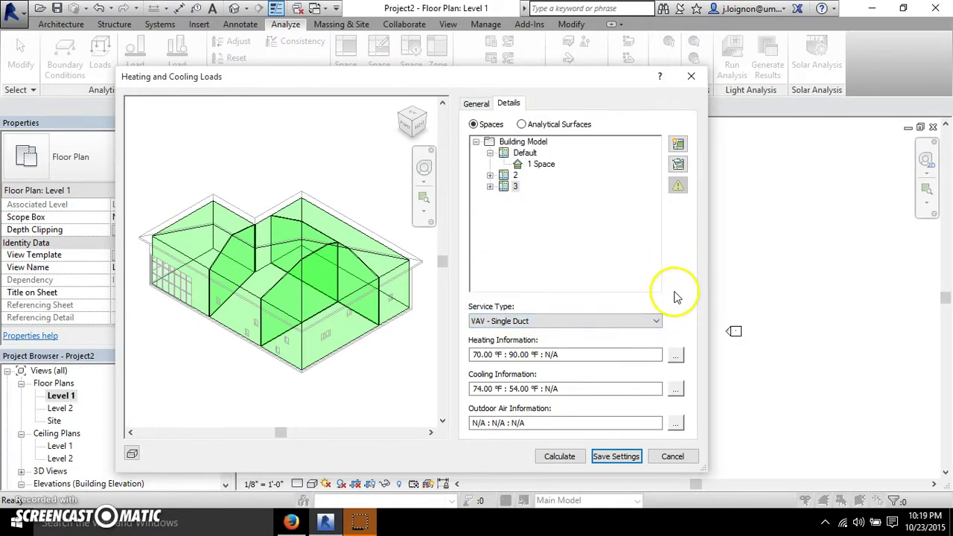
Step: Browse the space types available for 4 Space in zone 3 and close the space type settings without changes
click(490, 186)
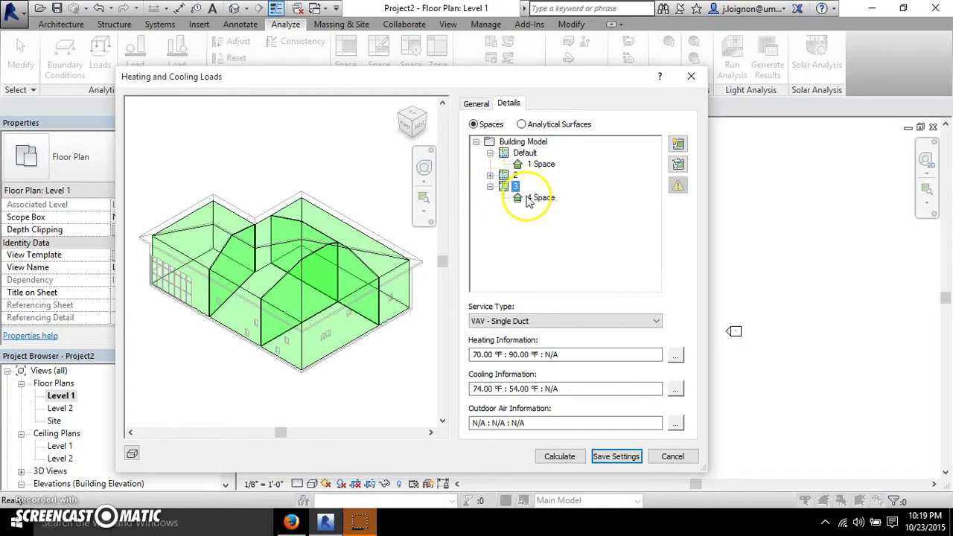
click(538, 198)
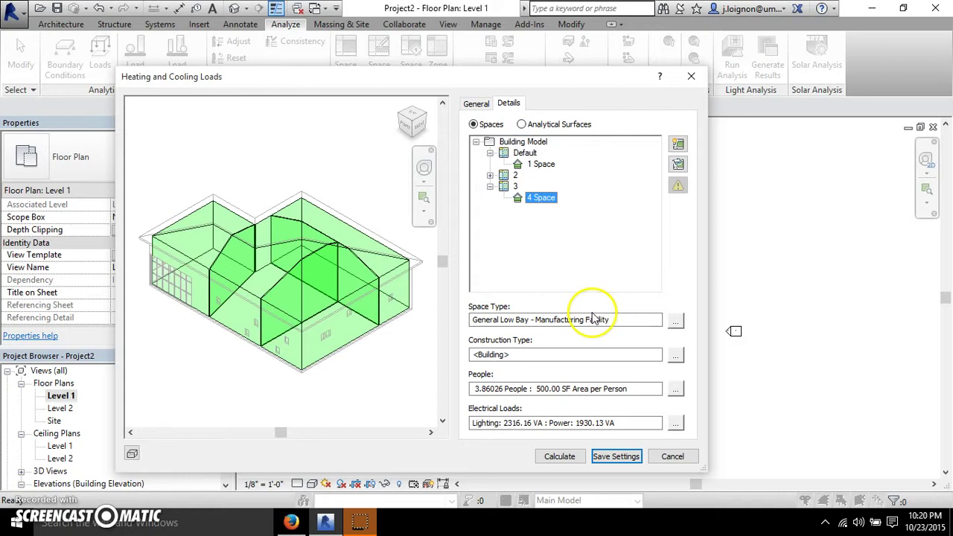
click(659, 322)
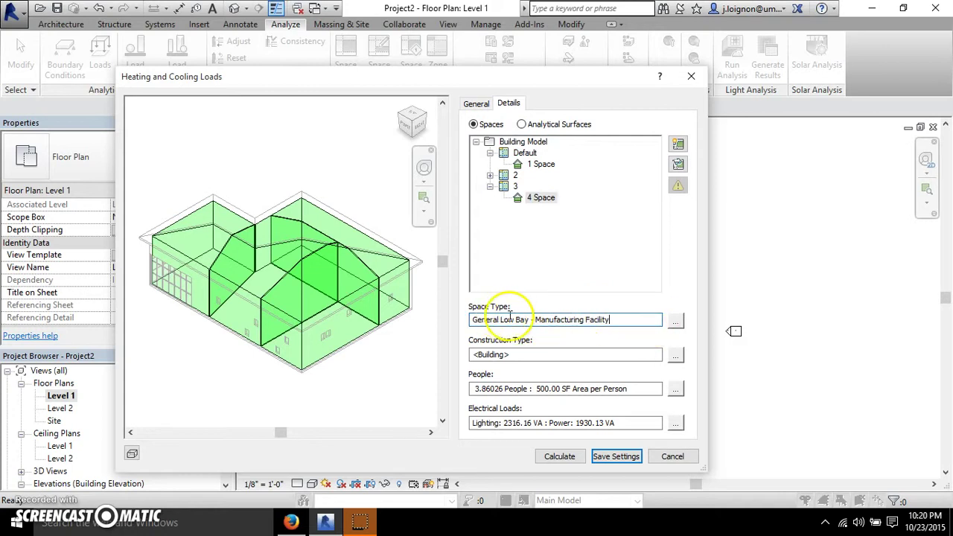
click(675, 320)
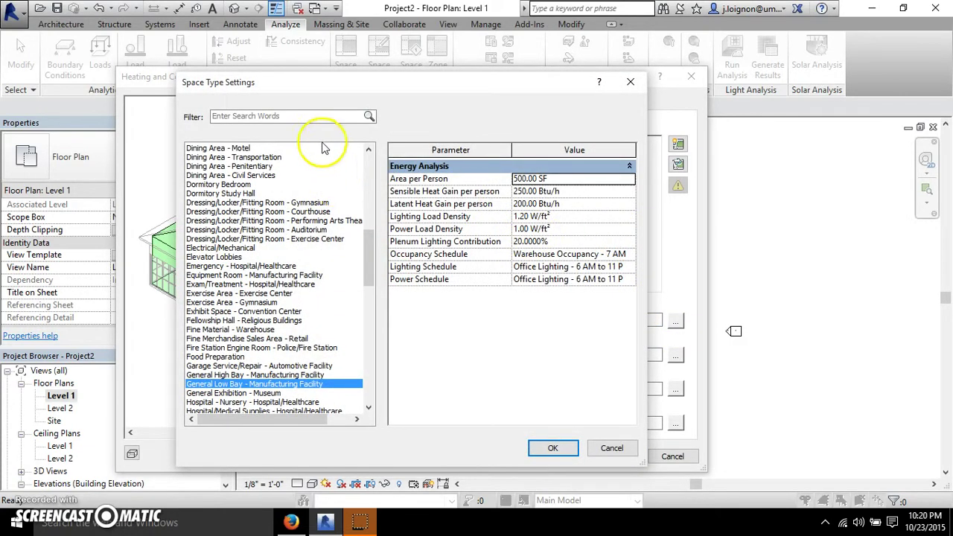
scroll(297, 186, up, 13)
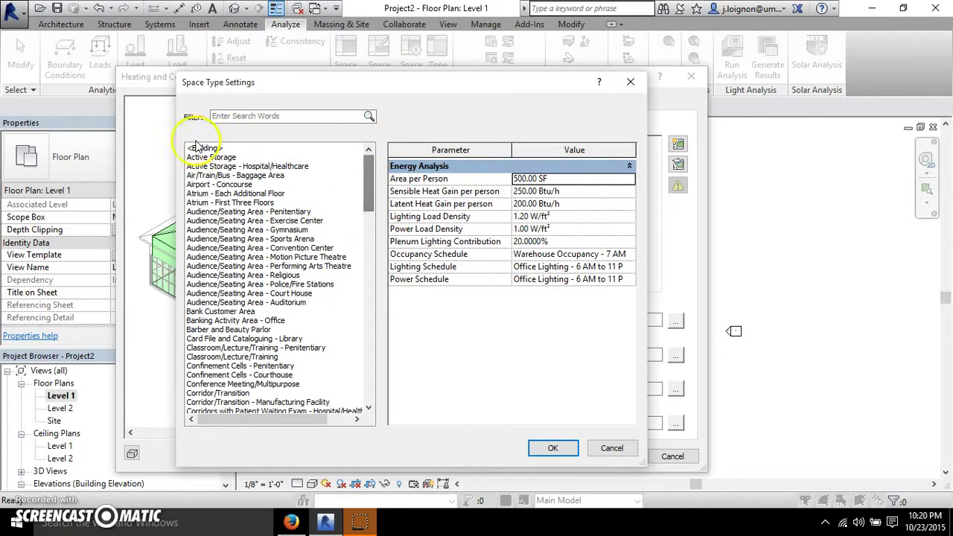
click(631, 81)
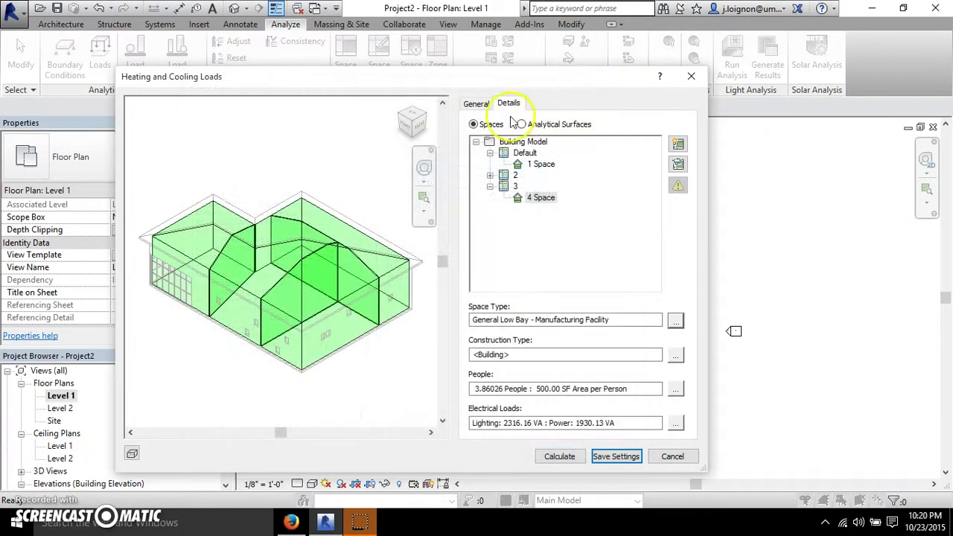
Step: Browse the building types available in the general load settings, keeping Office selected
click(477, 104)
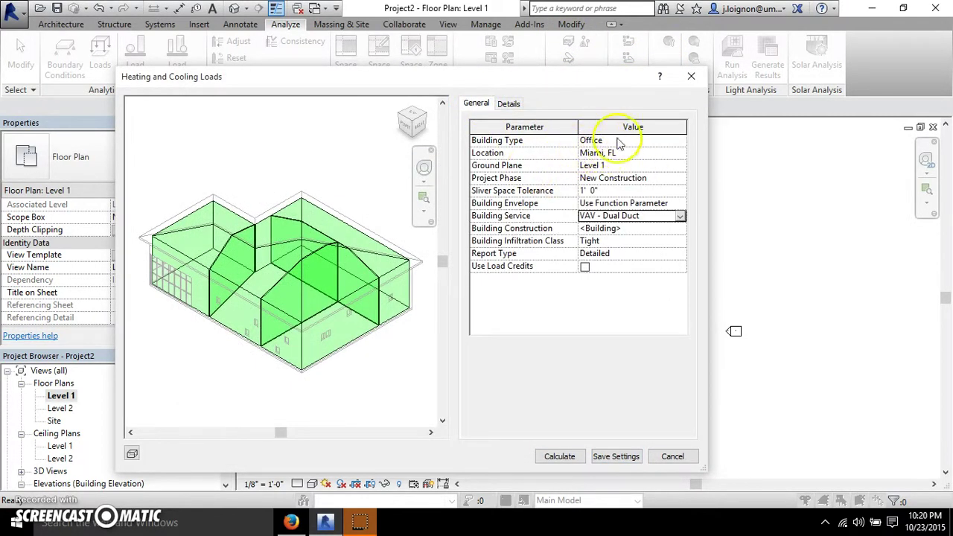
click(681, 141)
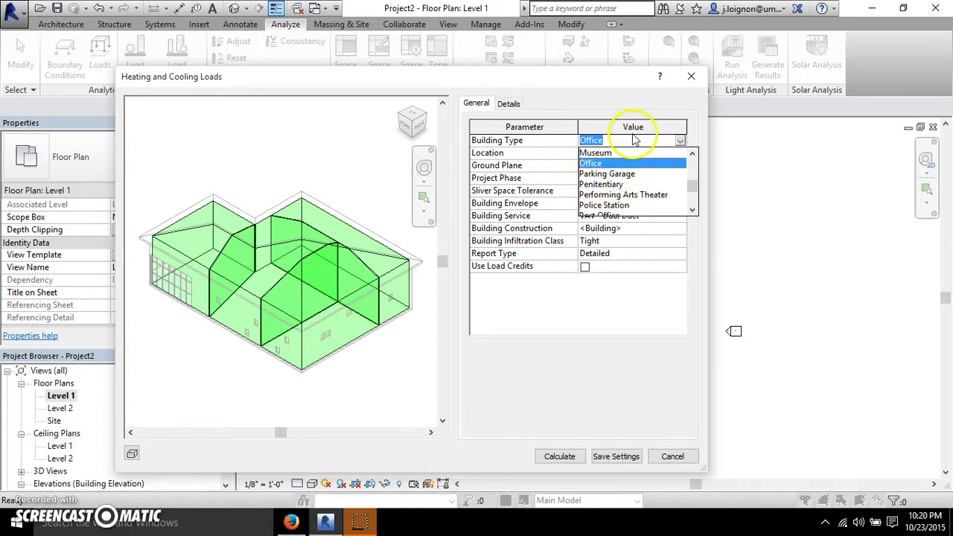
click(607, 100)
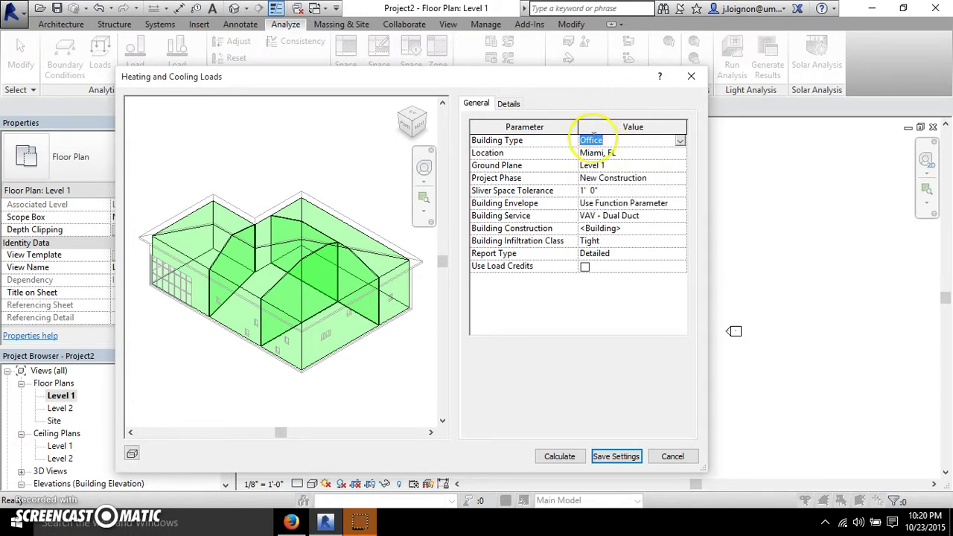
Step: Compare the Default zone's service type with the general building settings
click(511, 104)
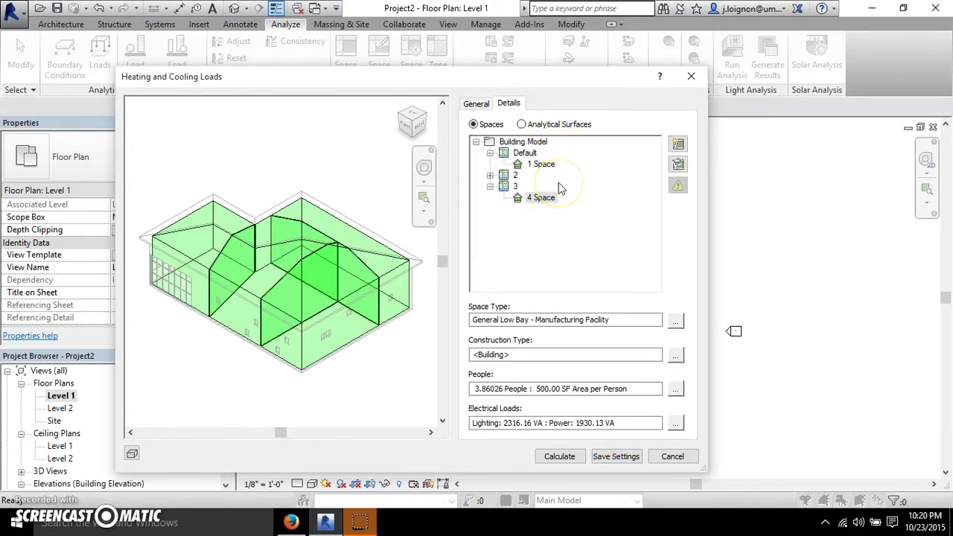
click(524, 159)
click(490, 152)
click(490, 153)
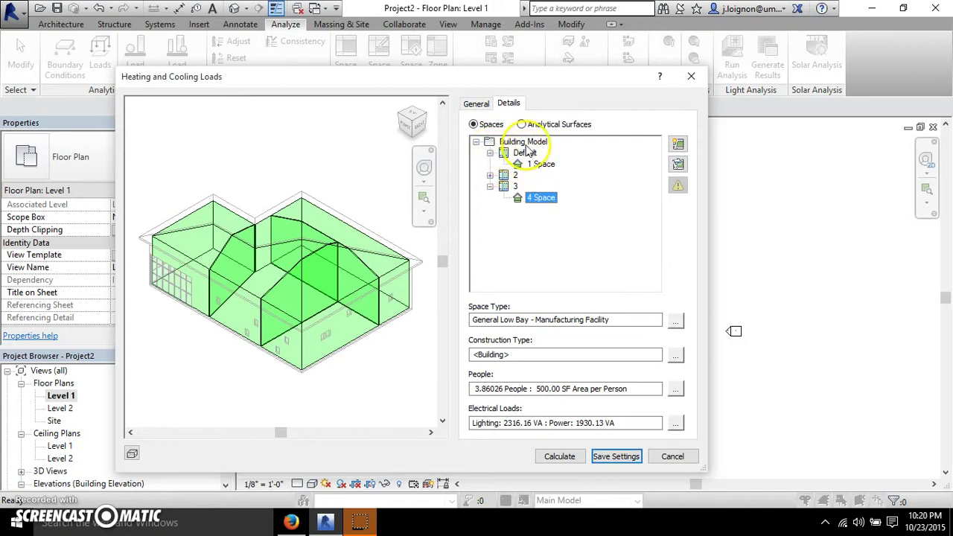
click(525, 153)
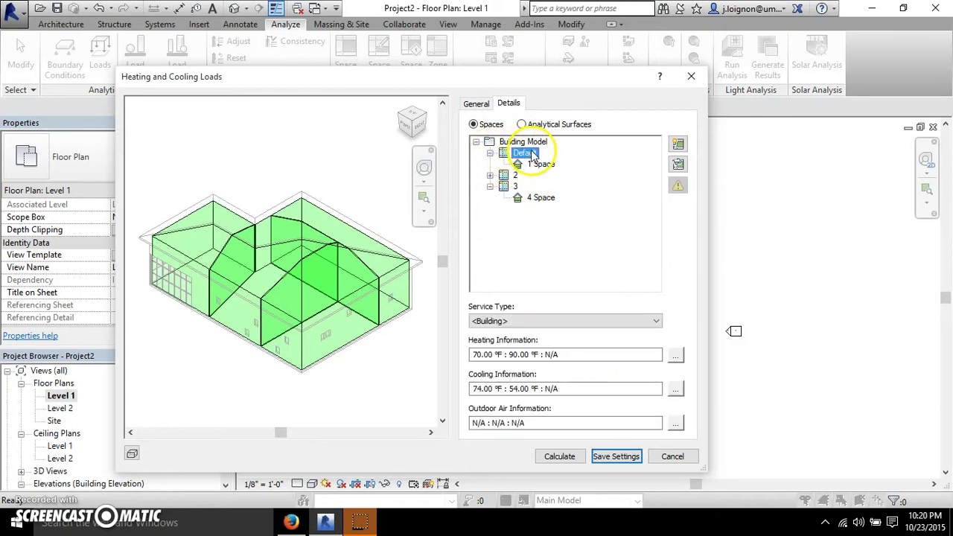
right_click(532, 155)
click(542, 240)
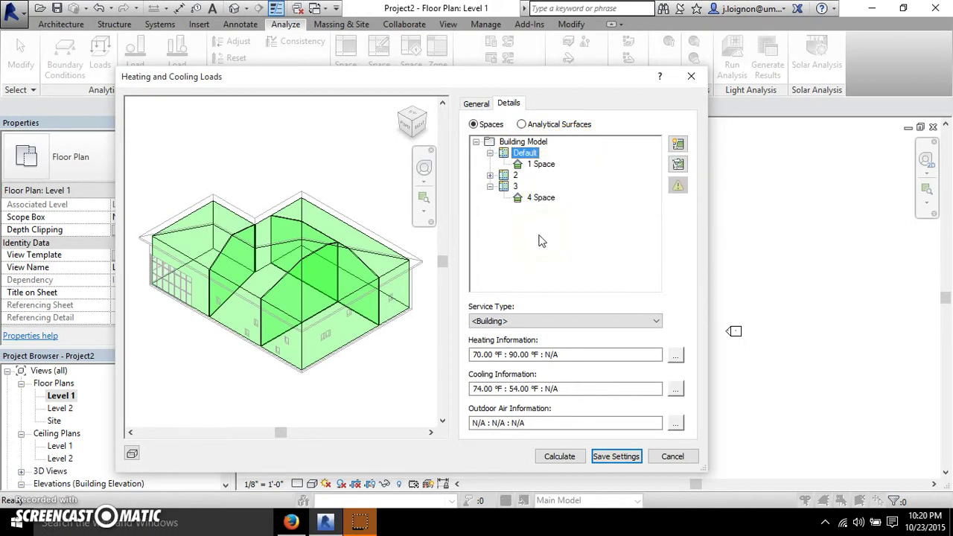
click(477, 103)
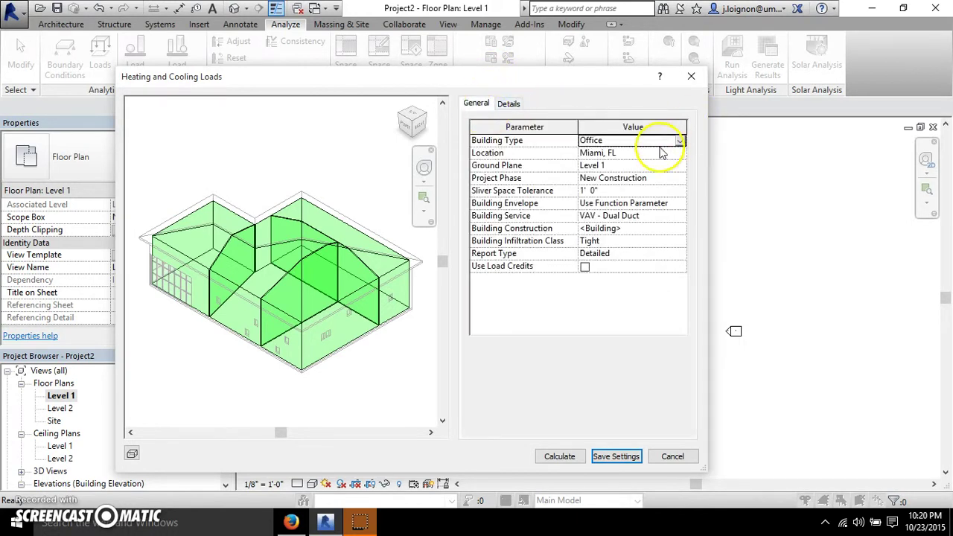
Step: Review the detailed load settings of 1 Space, 4 Space and zones 2 and 3
click(510, 103)
click(542, 164)
click(514, 175)
click(514, 186)
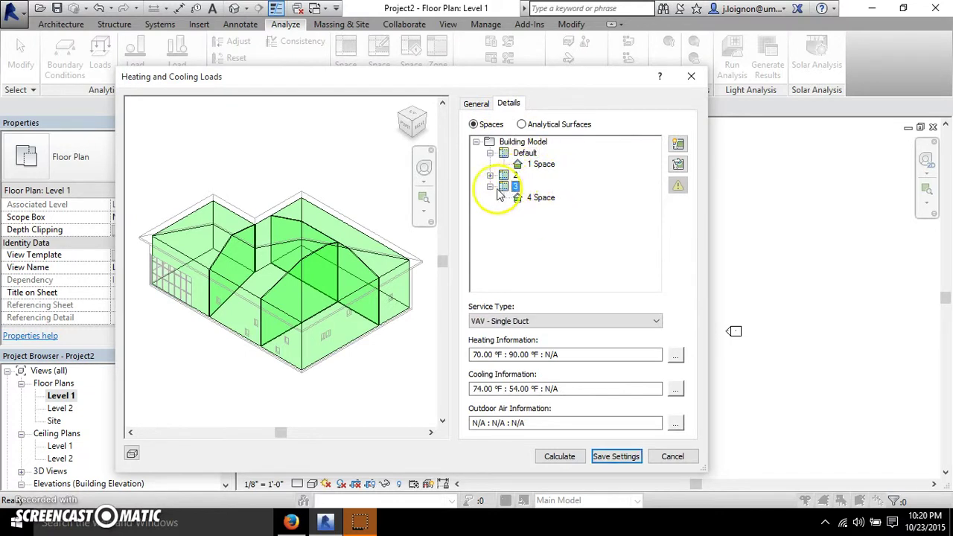
click(541, 197)
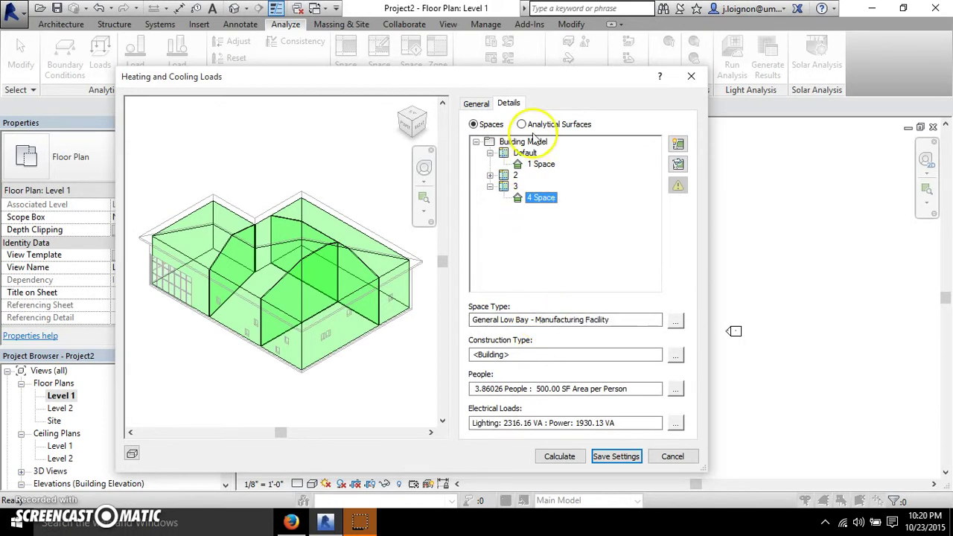
click(515, 175)
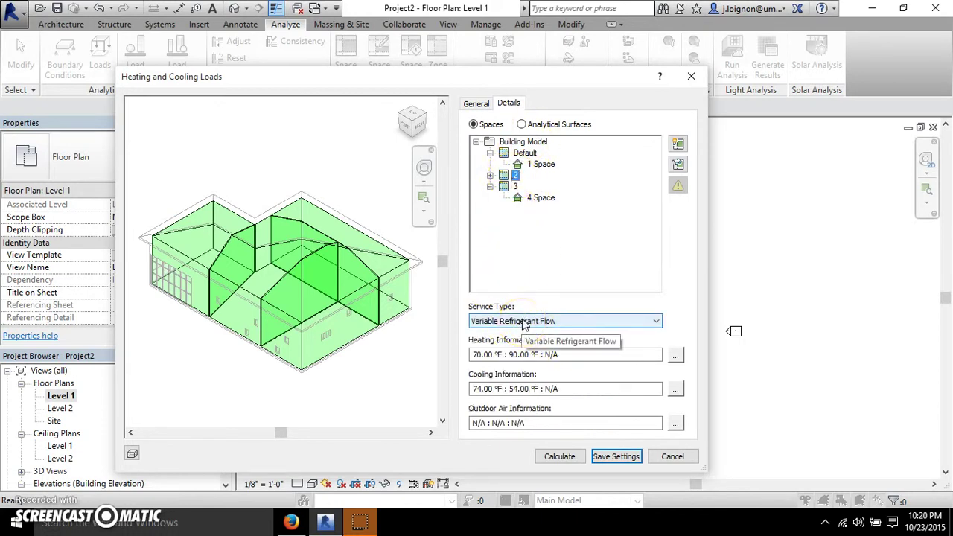
Step: Compare the space type of 4 Space in zone 3 with the general building type and close the load settings without saving
click(490, 186)
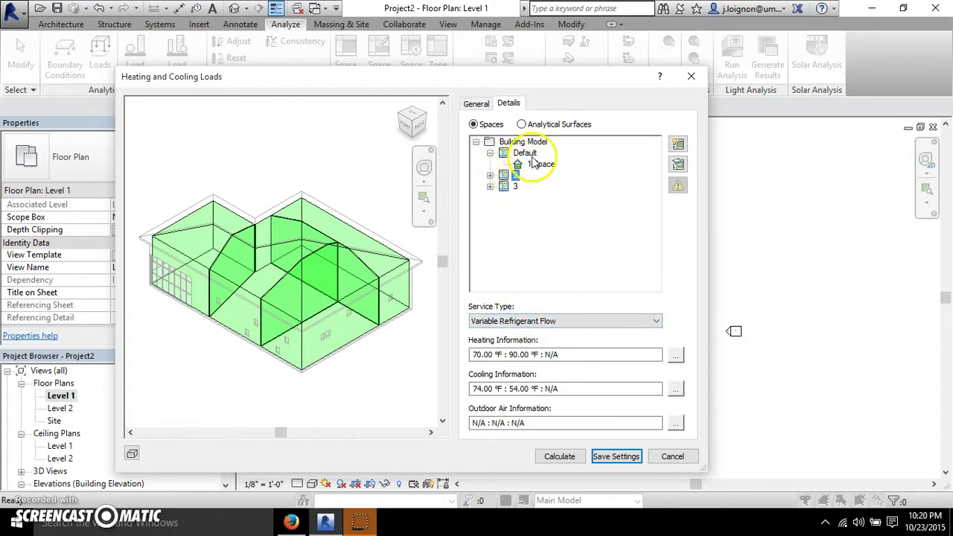
click(490, 186)
click(542, 197)
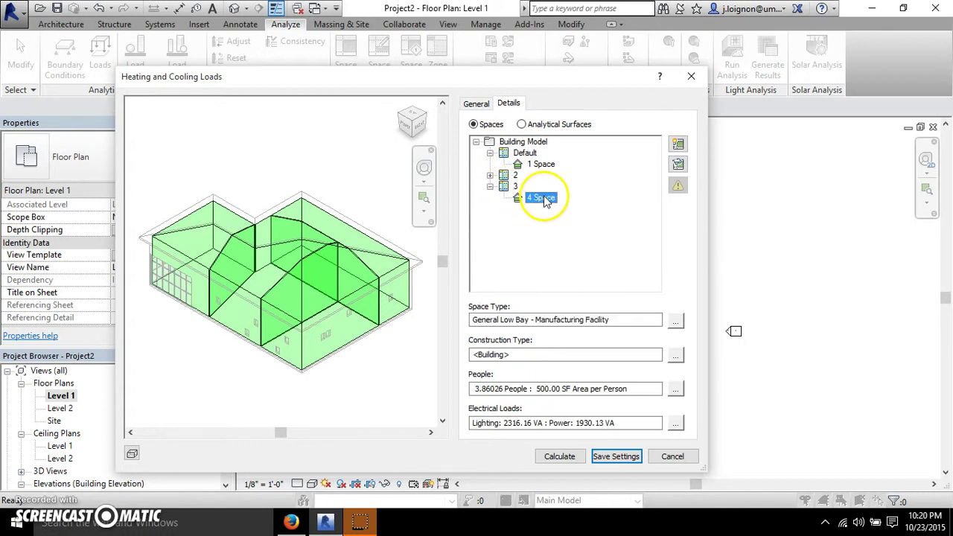
click(477, 103)
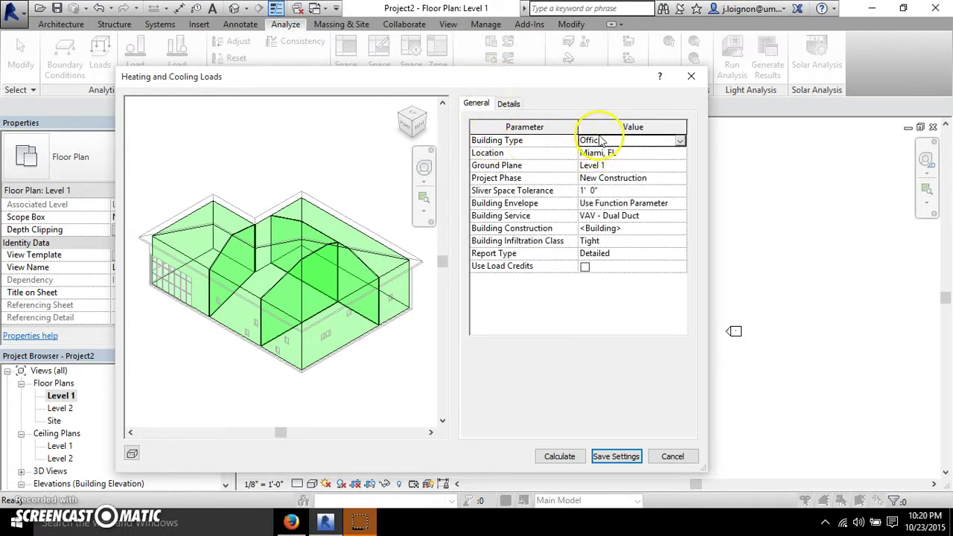
click(511, 104)
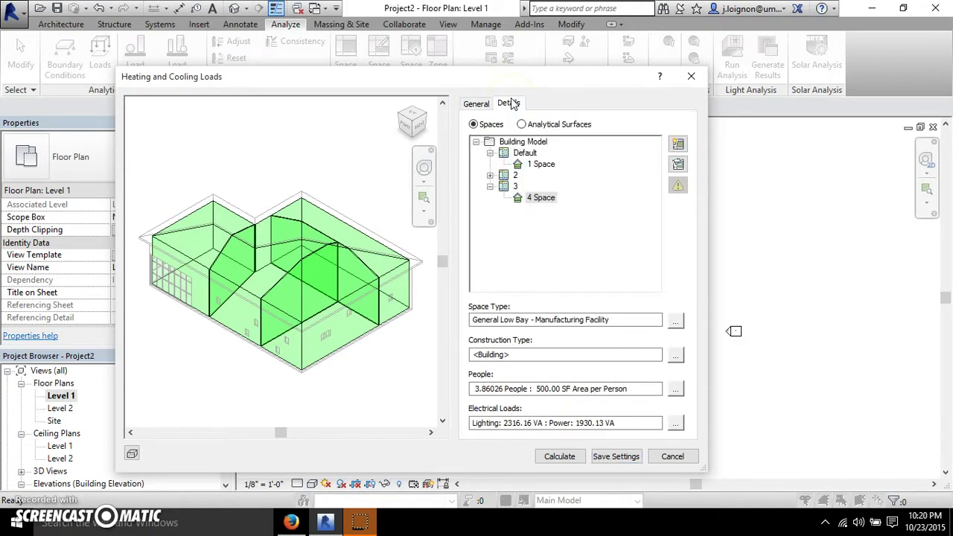
click(490, 186)
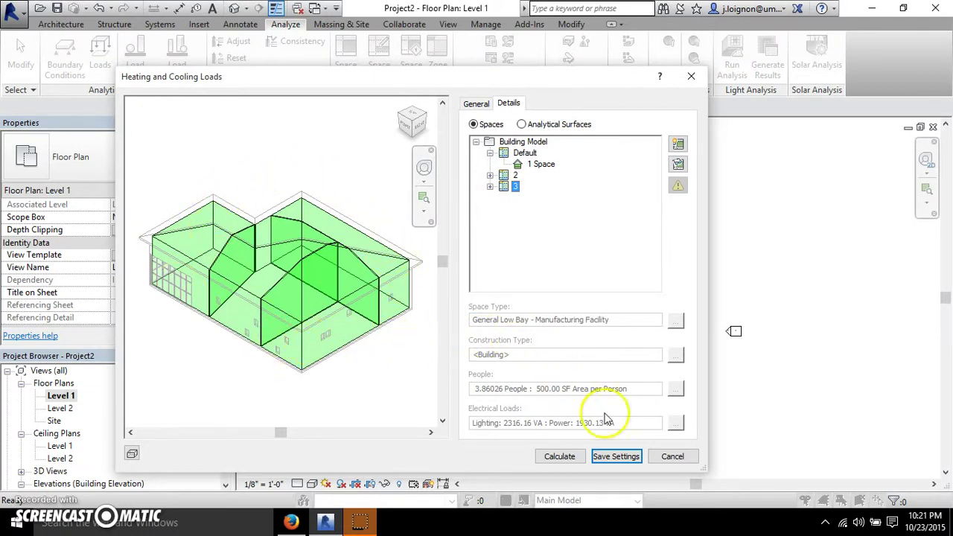
click(671, 457)
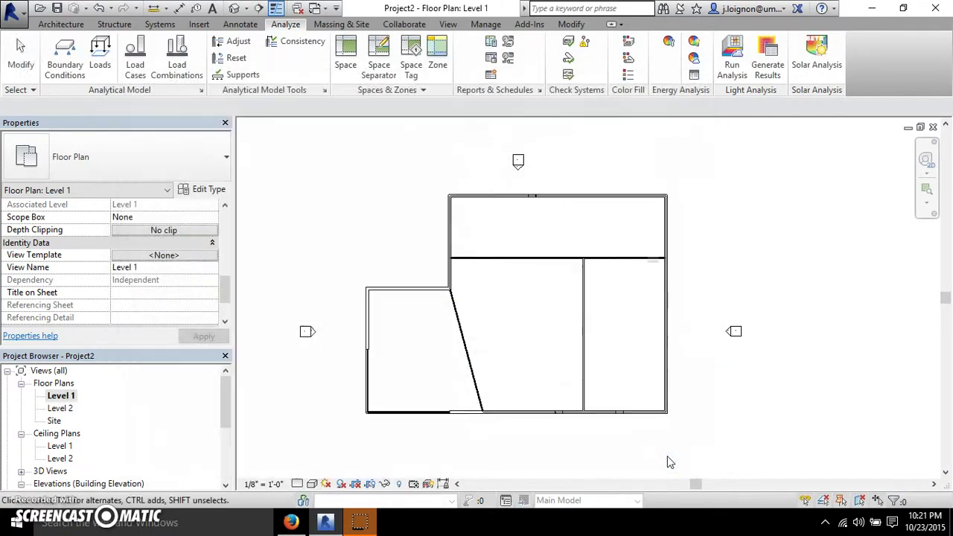
Step: Cut a north-south building section through the west room and examine the space's extent up to the roof in the section view
click(430, 347)
click(258, 11)
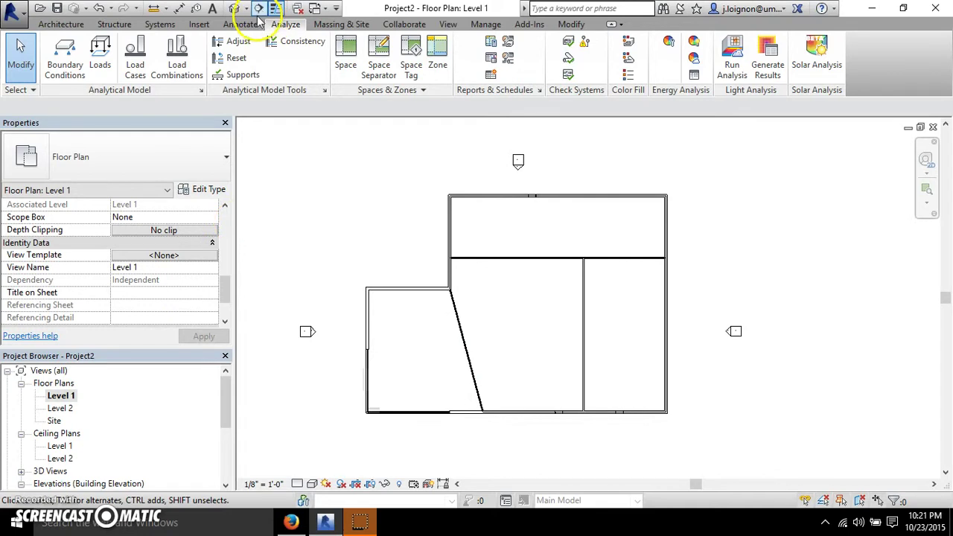
drag(403, 239, 405, 449)
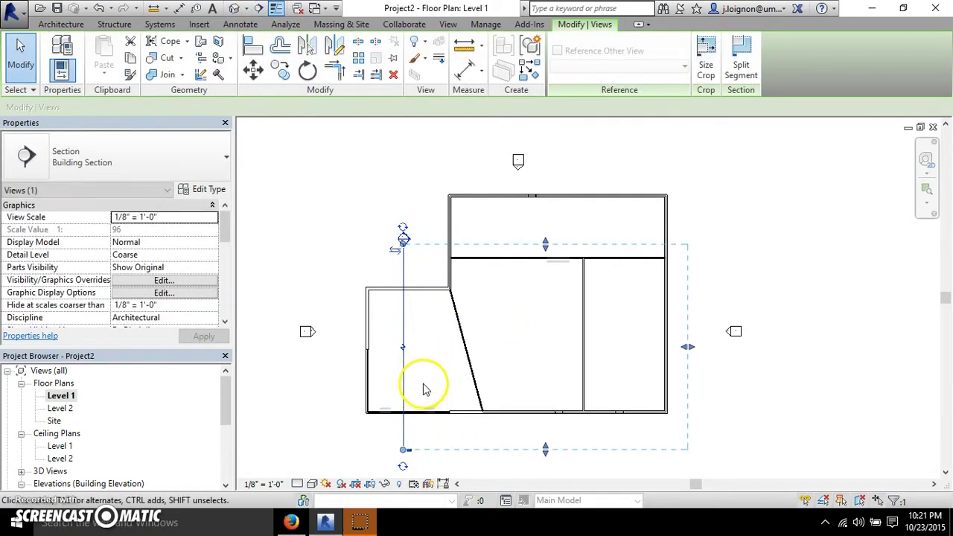
right_click(405, 368)
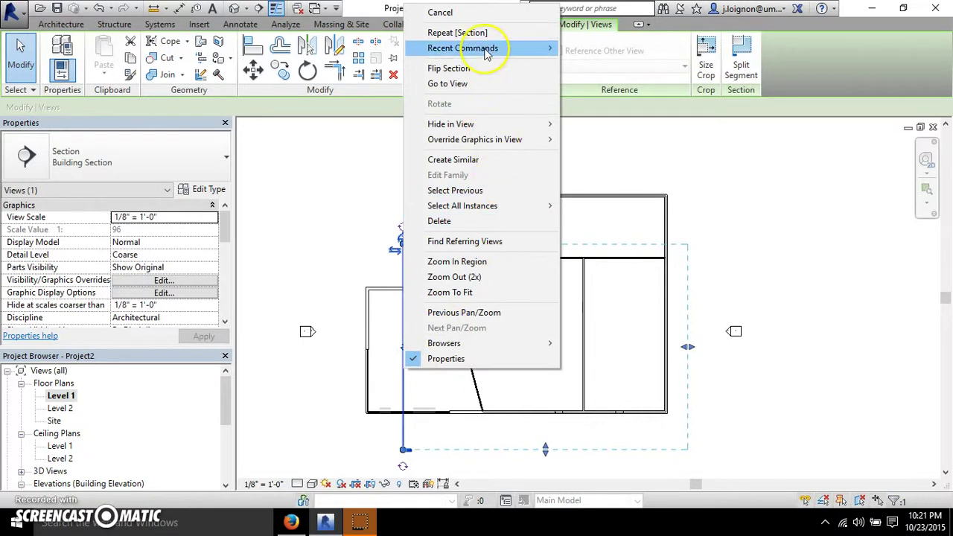
click(447, 84)
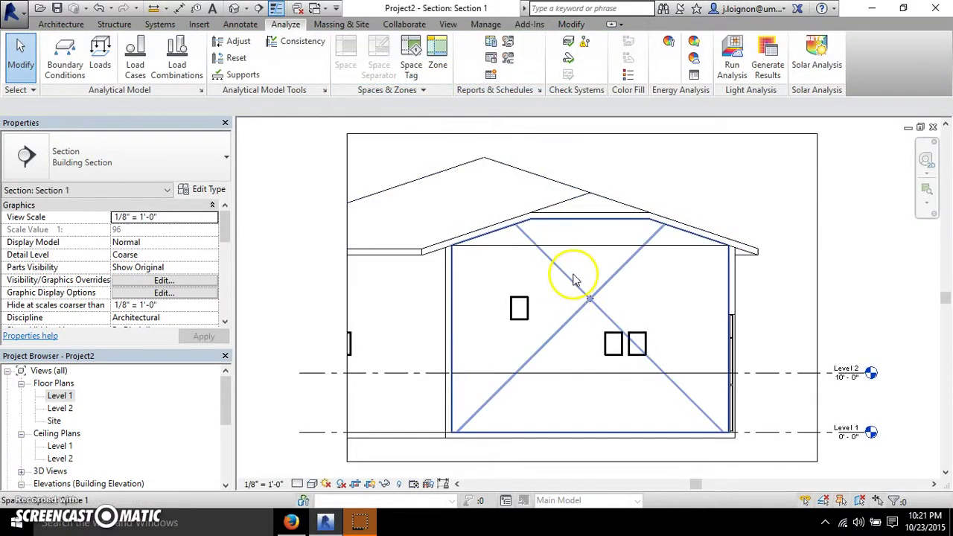
click(572, 268)
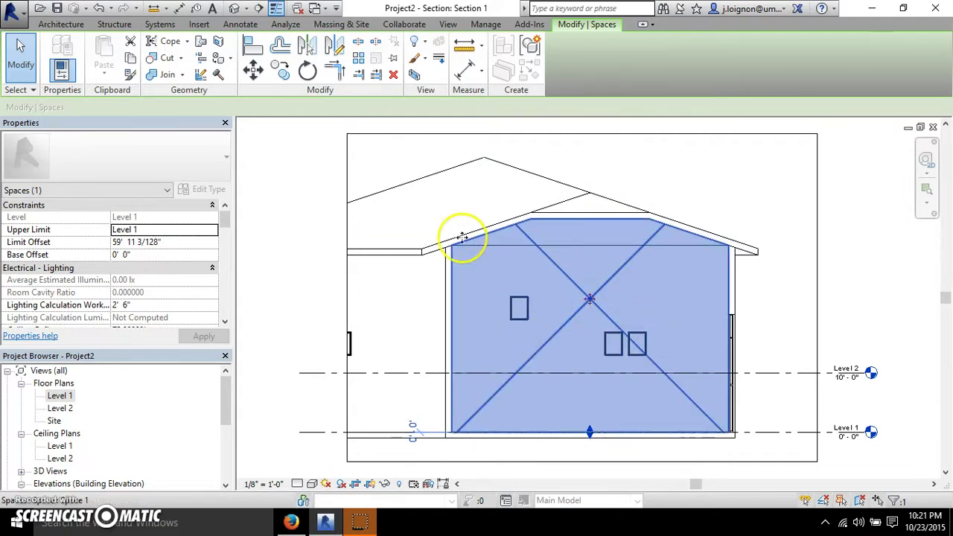
click(304, 283)
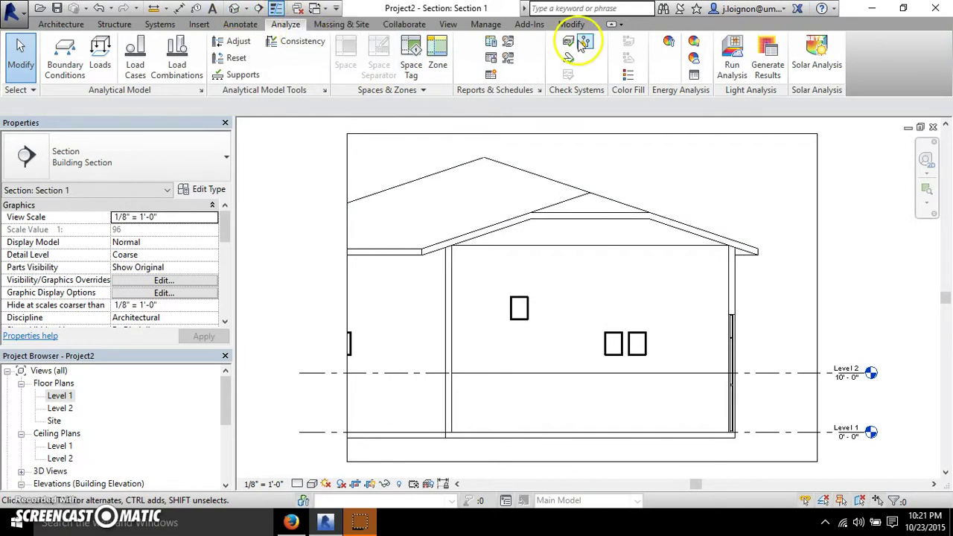
Step: Reopen the heating and cooling loads settings and check the analytical model preview and the zones' service types
click(493, 42)
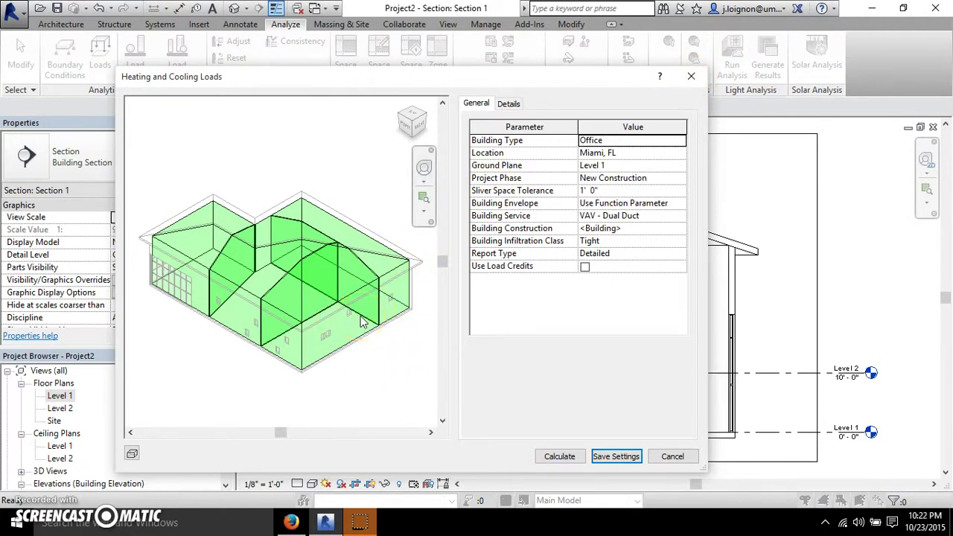
click(365, 209)
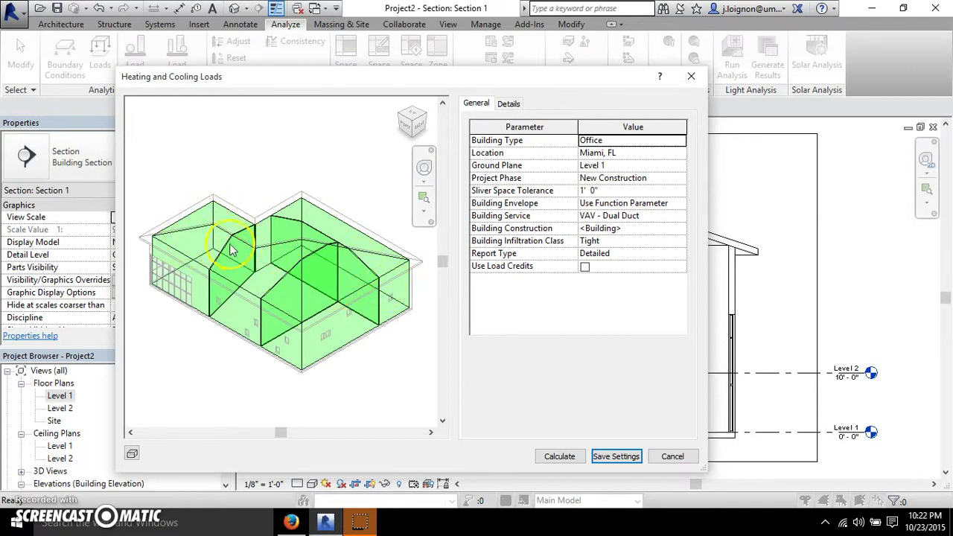
click(513, 105)
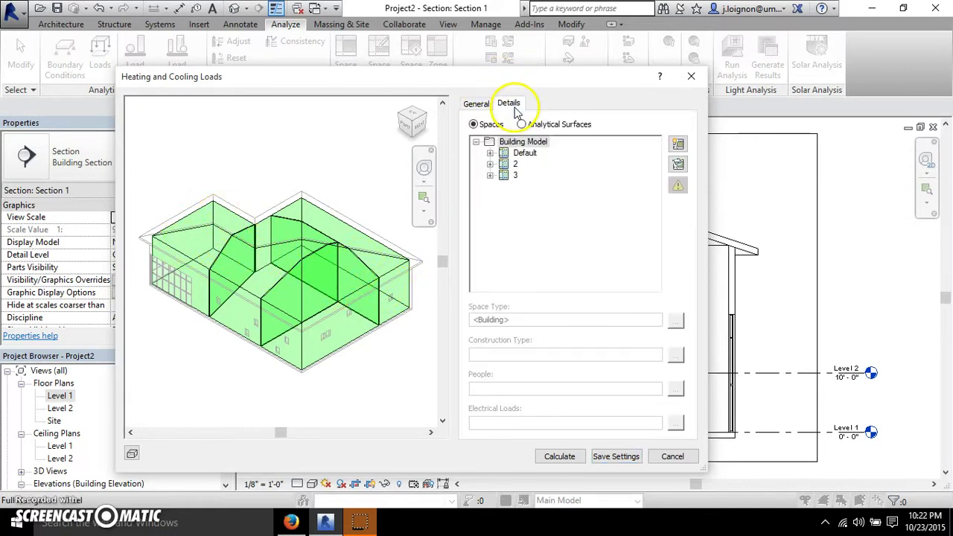
click(525, 153)
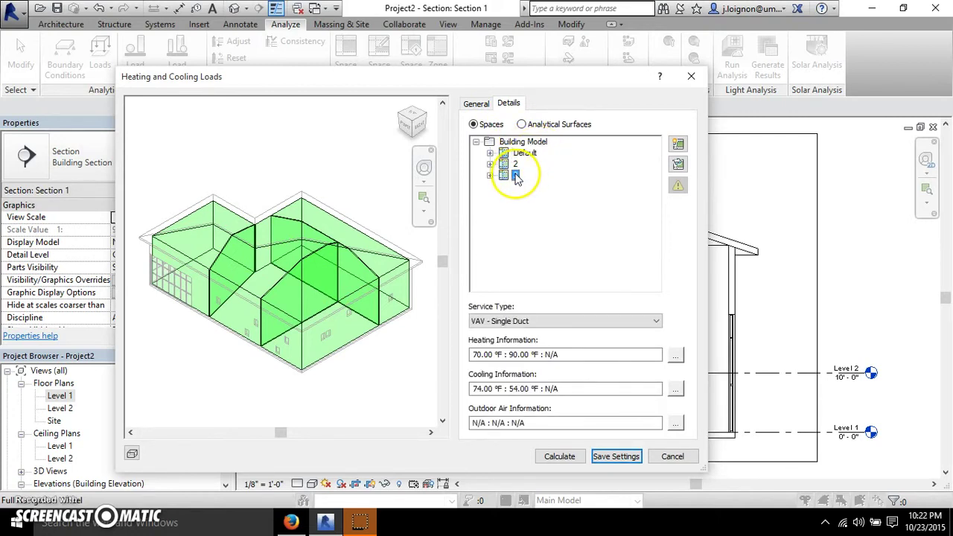
Step: Highlight zone 3 and its 4 Space in the model preview, isolating the zone temporarily
click(678, 144)
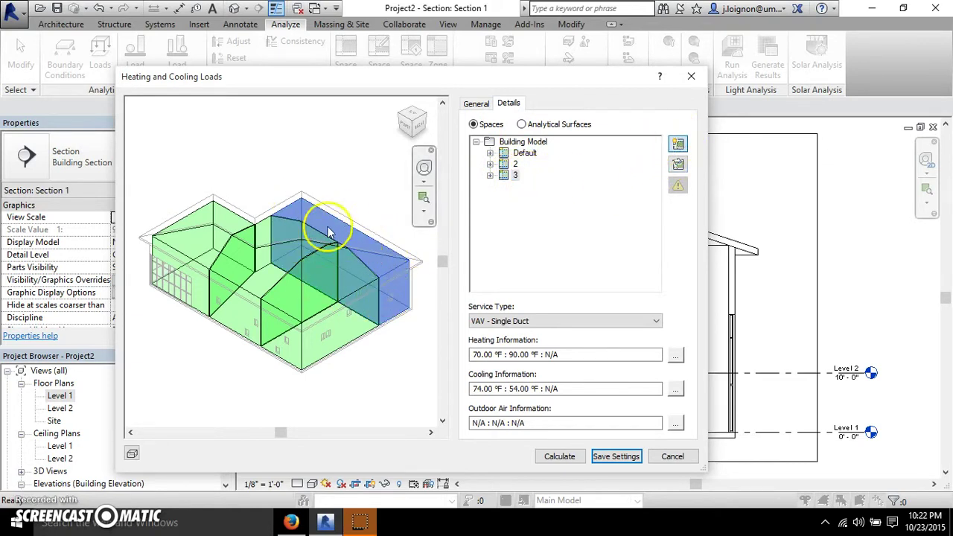
click(679, 164)
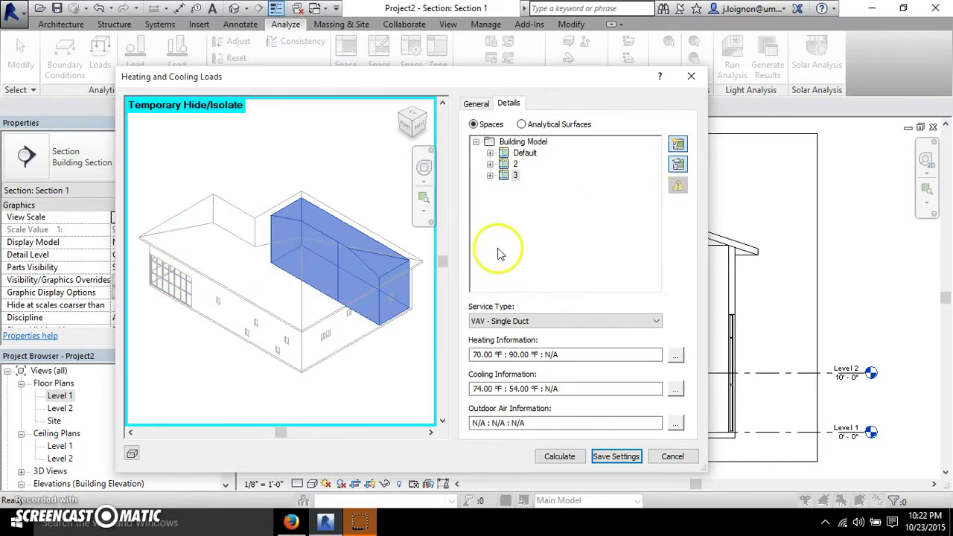
click(684, 164)
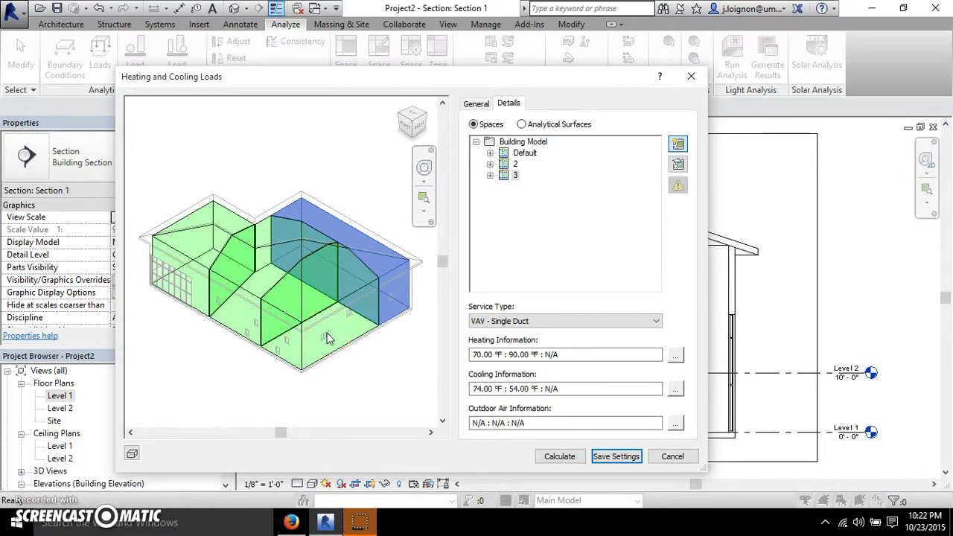
click(539, 186)
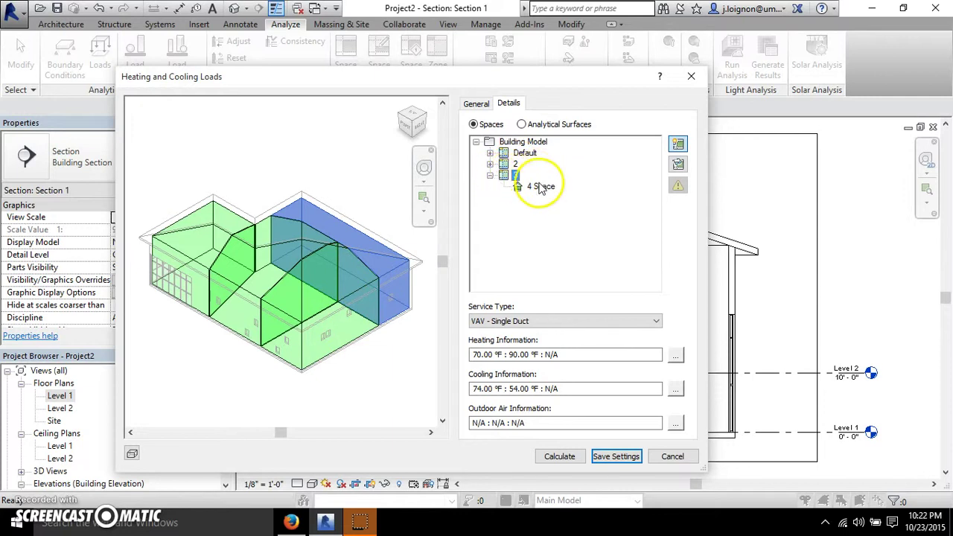
click(679, 145)
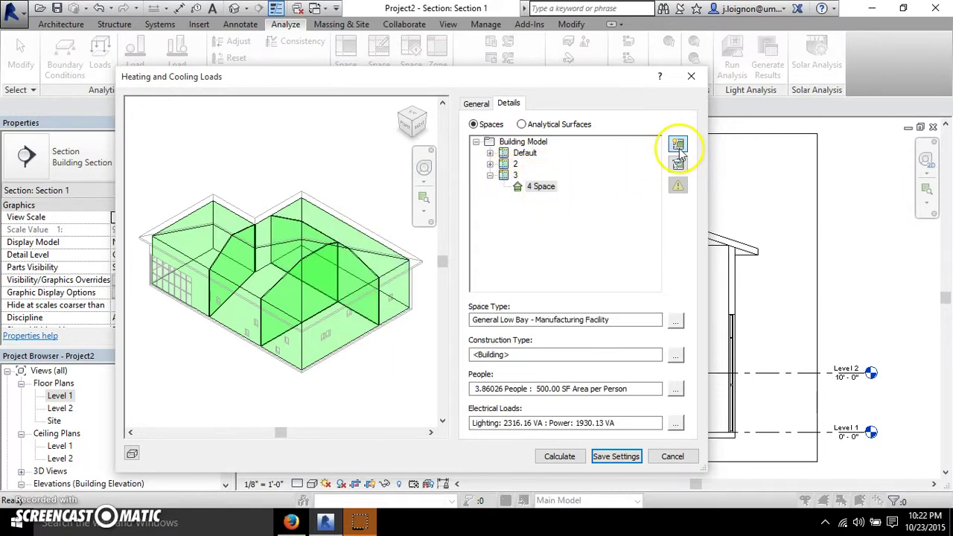
click(678, 145)
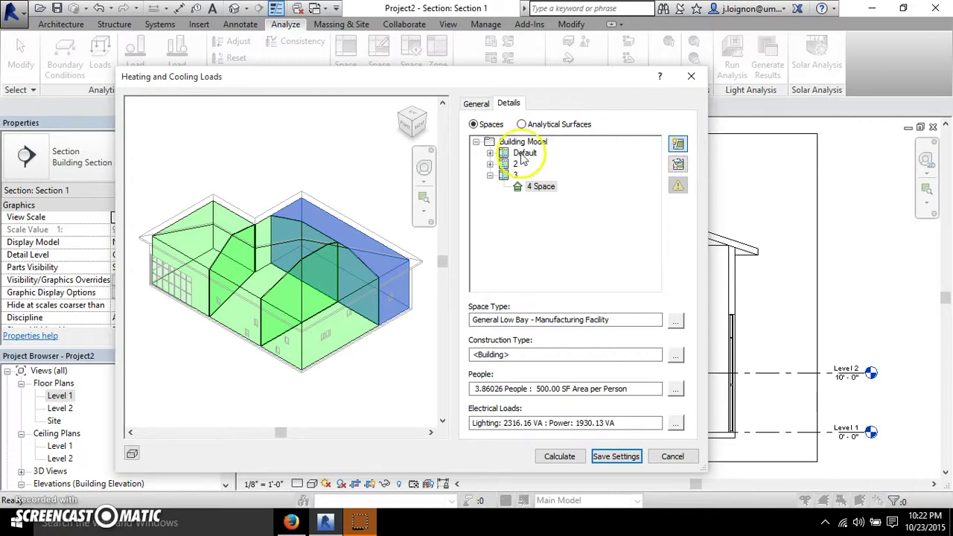
Step: Inspect zone 2 and its spaces 2 Space and 3 Space one by one in the highlighted model preview
click(490, 175)
click(490, 164)
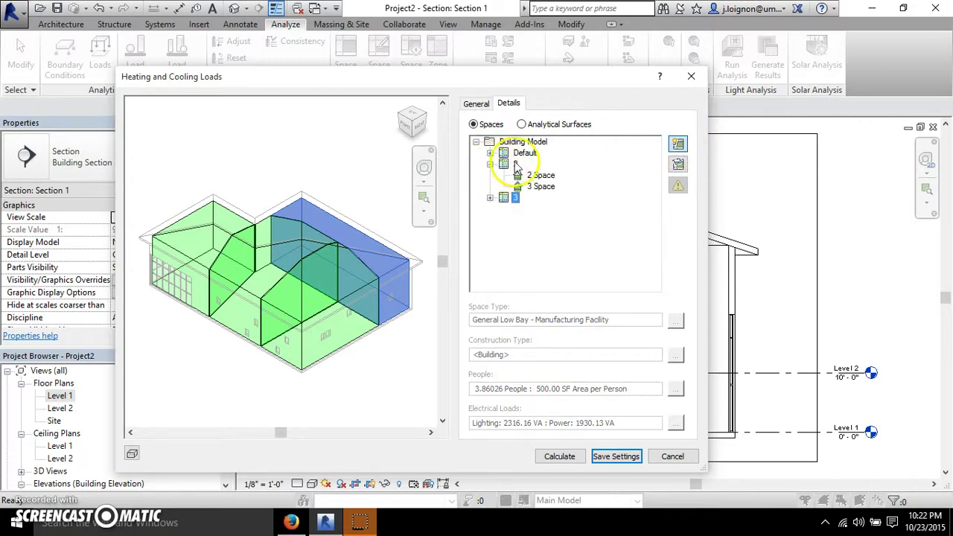
click(515, 164)
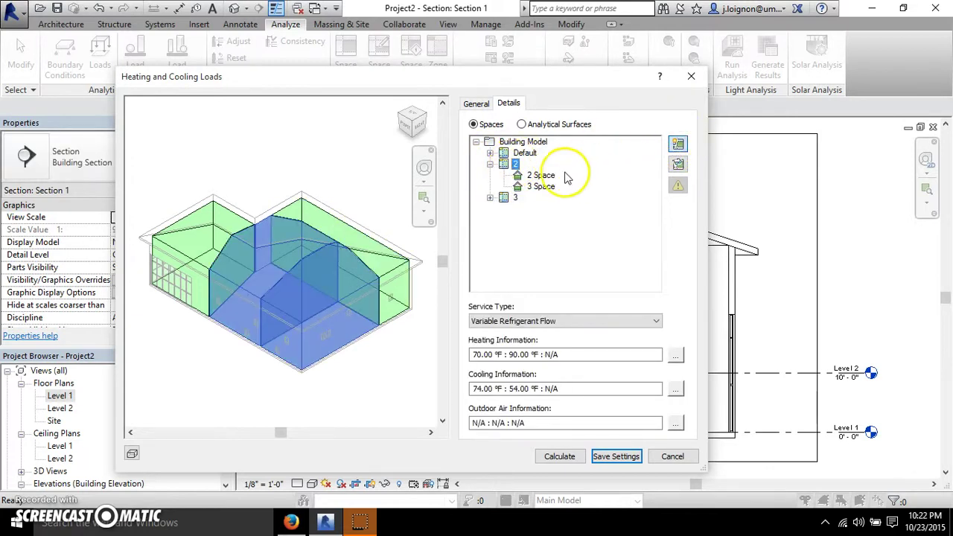
click(542, 175)
click(541, 186)
click(541, 176)
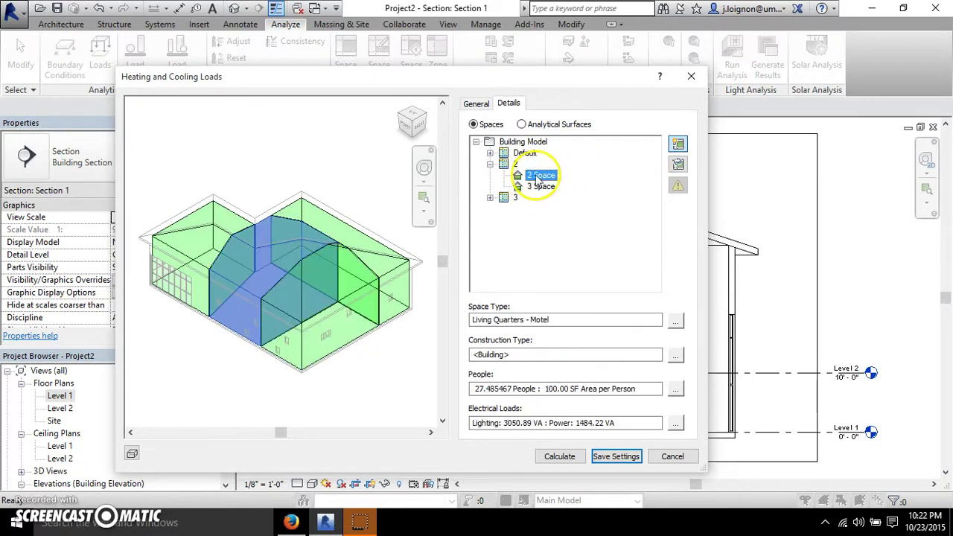
Step: Isolate 2 Space in the preview, restore the full model and collapse zone 2
click(679, 164)
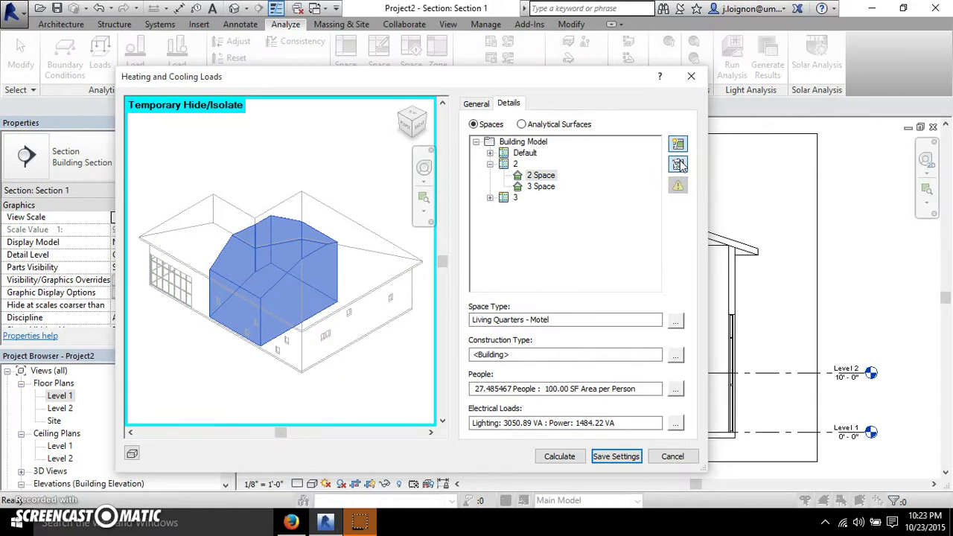
click(679, 165)
click(490, 164)
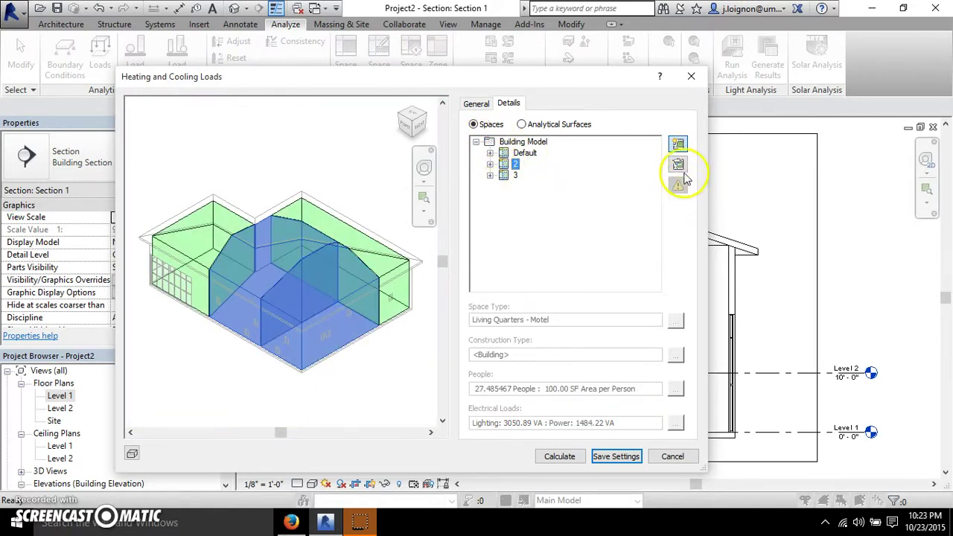
Step: Turn off the zone highlighting in the analytical model preview and check zone 2 for warnings
click(373, 355)
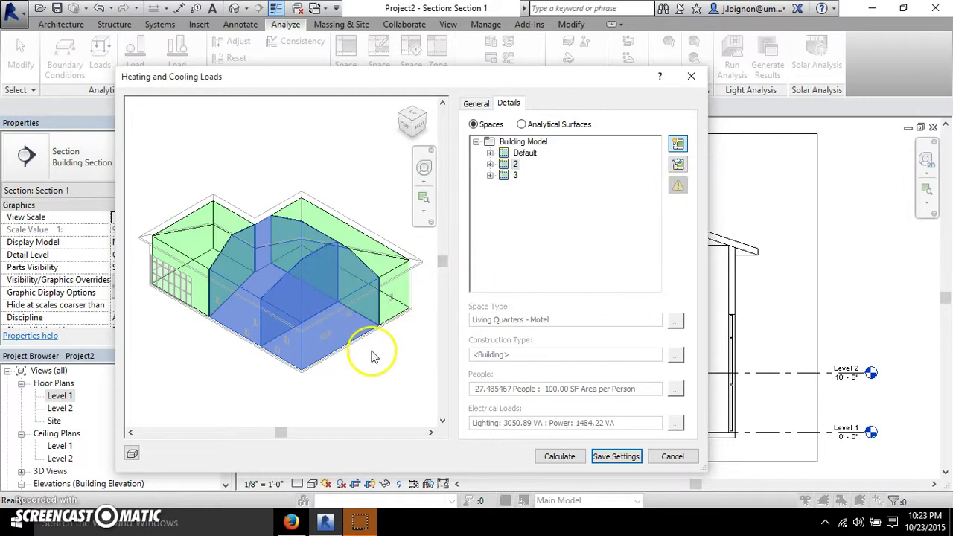
click(678, 143)
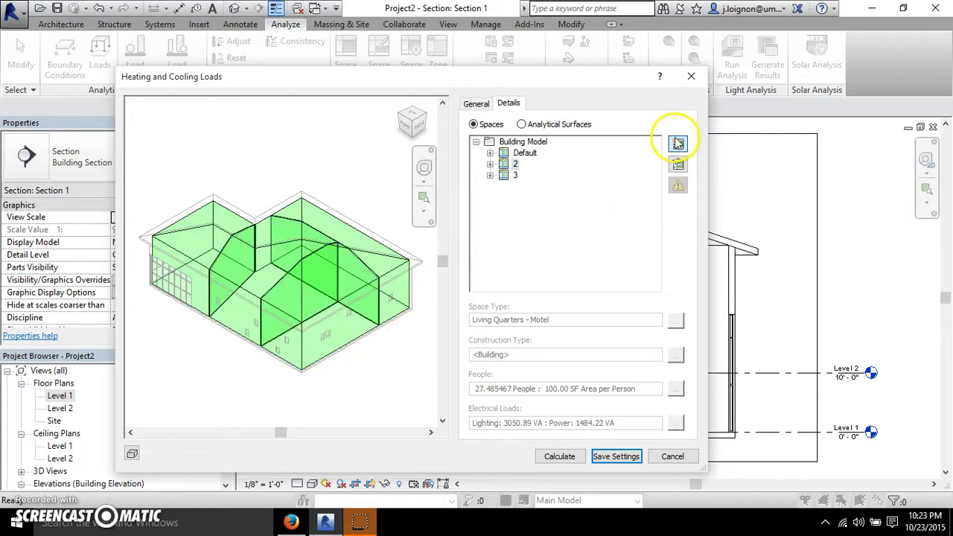
click(678, 186)
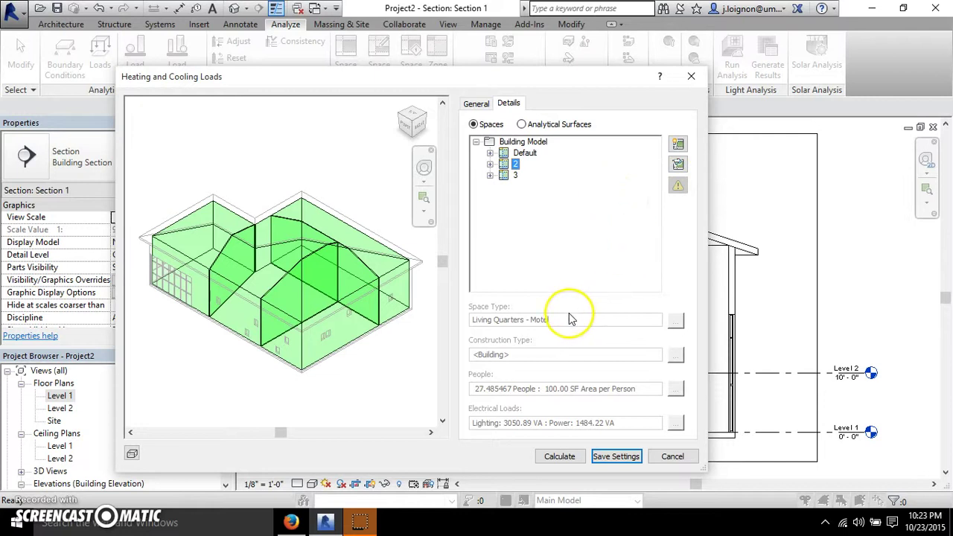
Step: Set the building type in the general heating and cooling load settings to Retail
click(474, 104)
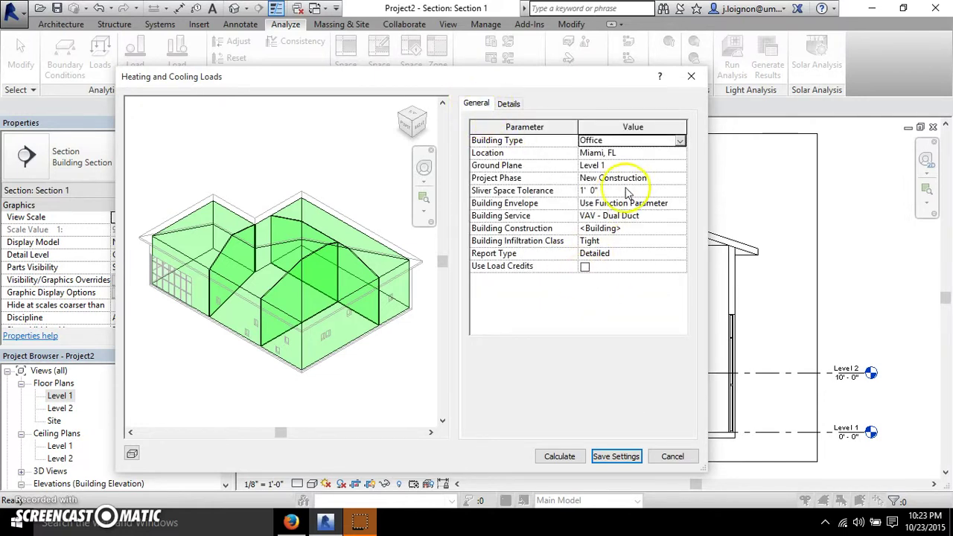
click(680, 142)
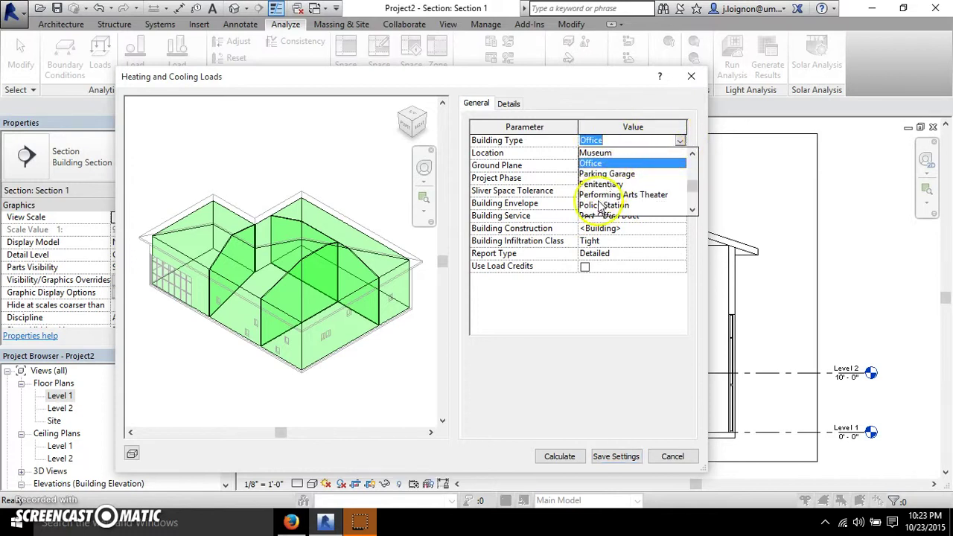
scroll(640, 183, down, 3)
scroll(639, 183, up, 3)
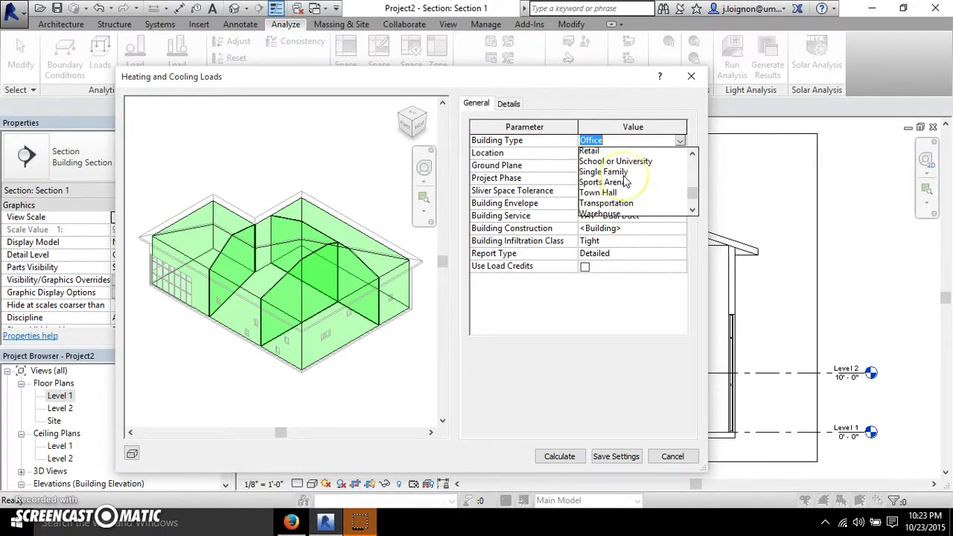
scroll(633, 177, down, 2)
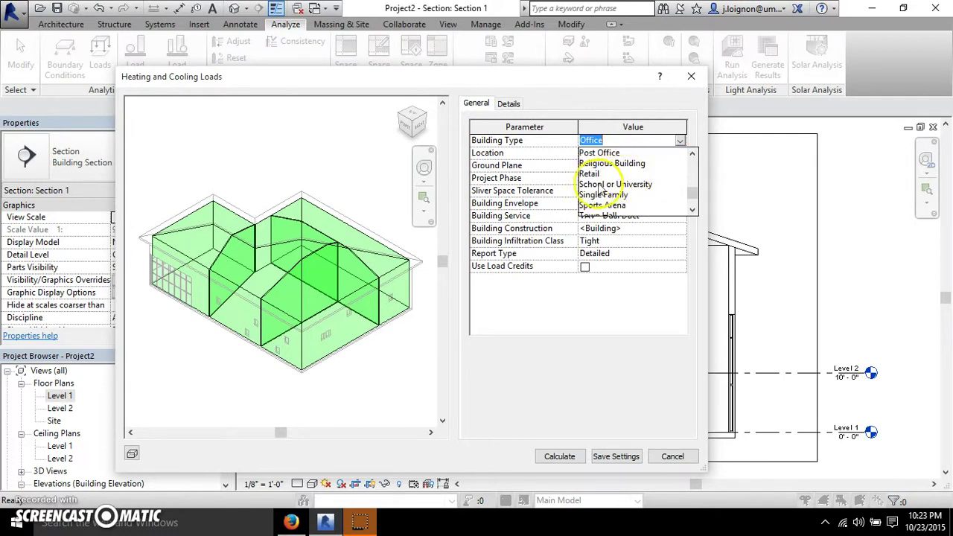
click(633, 177)
Step: Review the service details of the Default zone and the load settings of its 1 Space
click(523, 105)
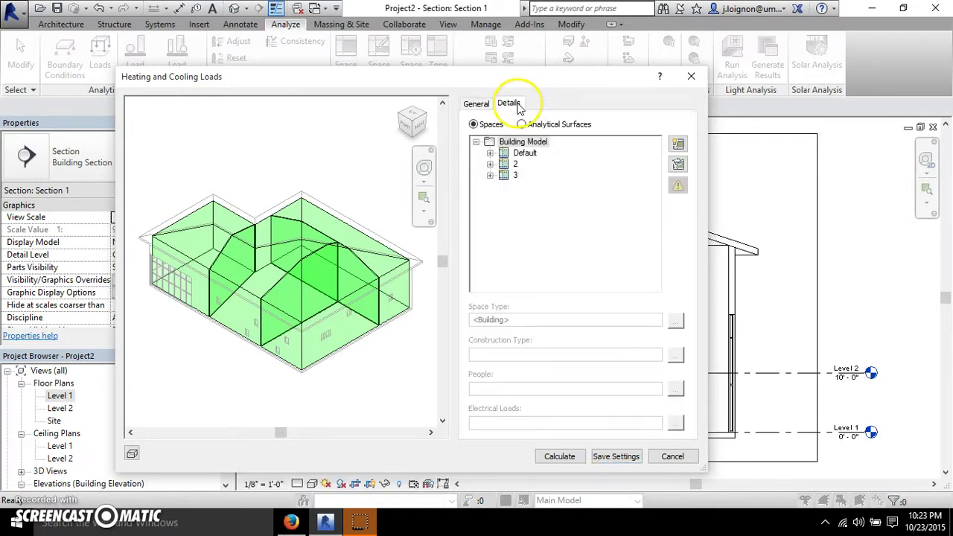
click(524, 153)
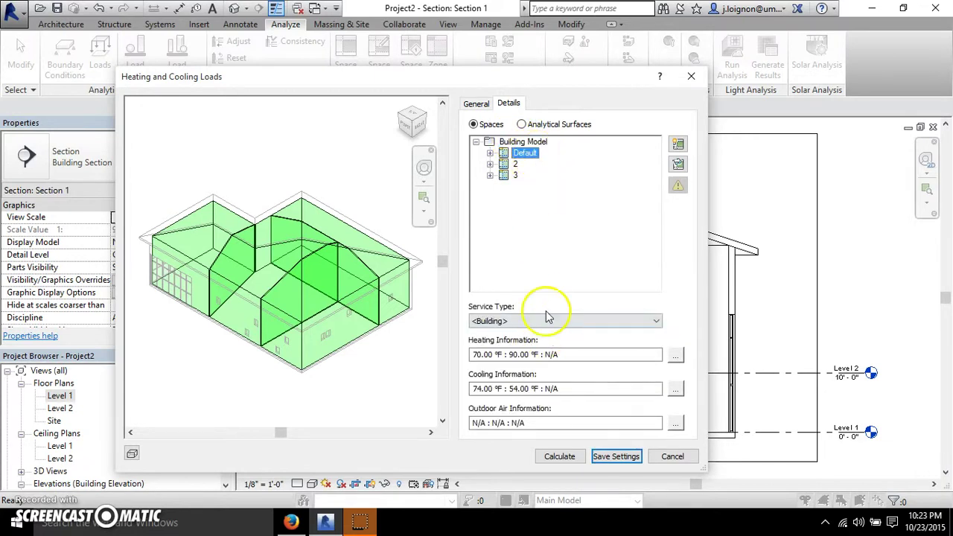
click(490, 153)
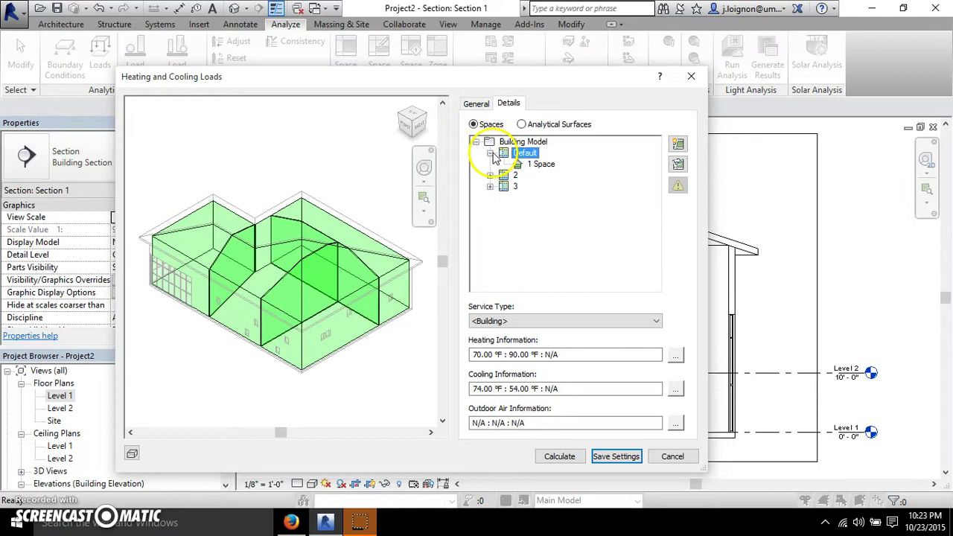
click(537, 164)
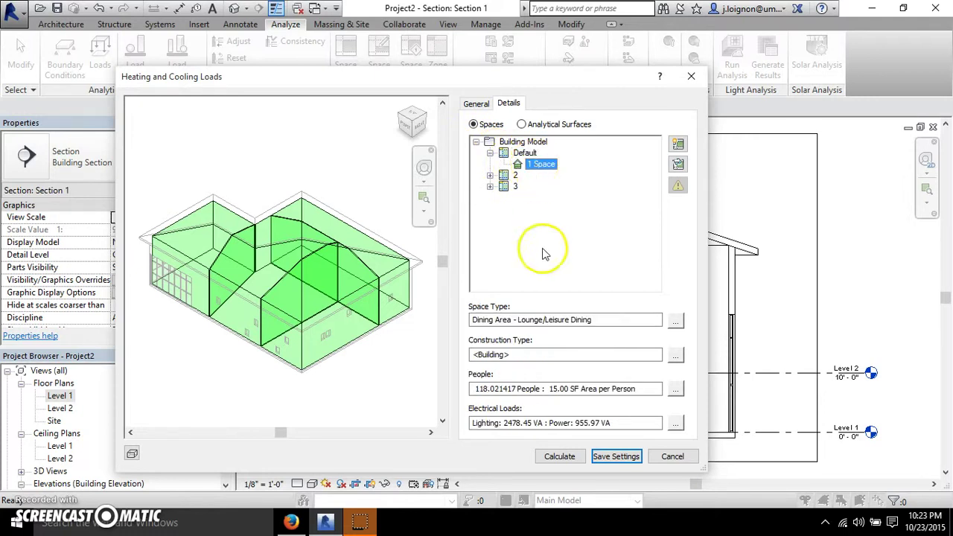
click(491, 154)
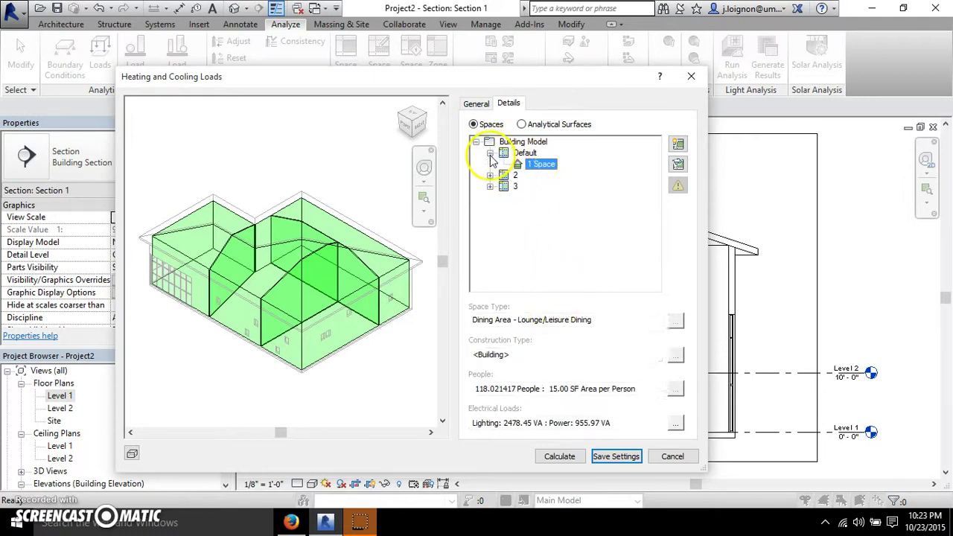
click(490, 152)
Step: Check the space type, people and electrical loads of 2 Space, 3 Space and 4 Space, and collapse the building model
click(490, 164)
click(543, 175)
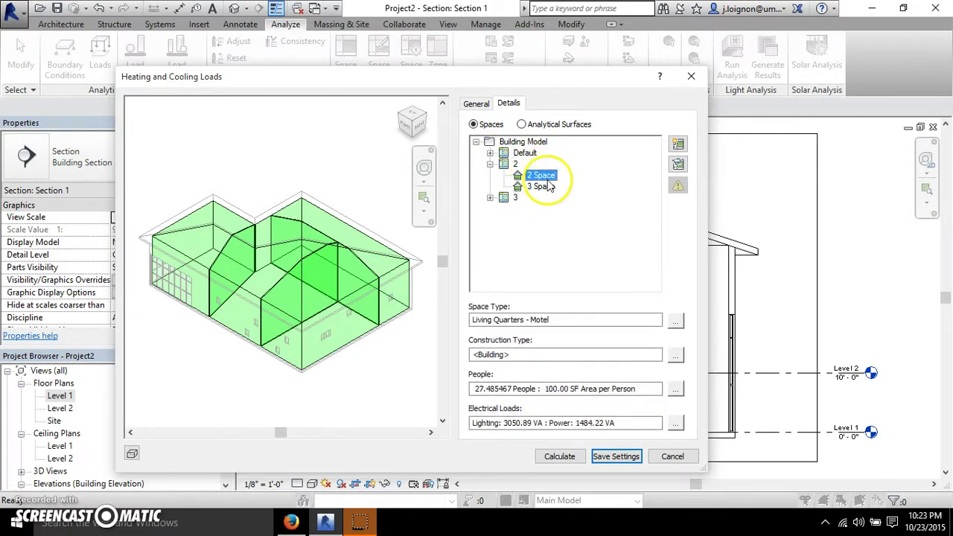
click(542, 186)
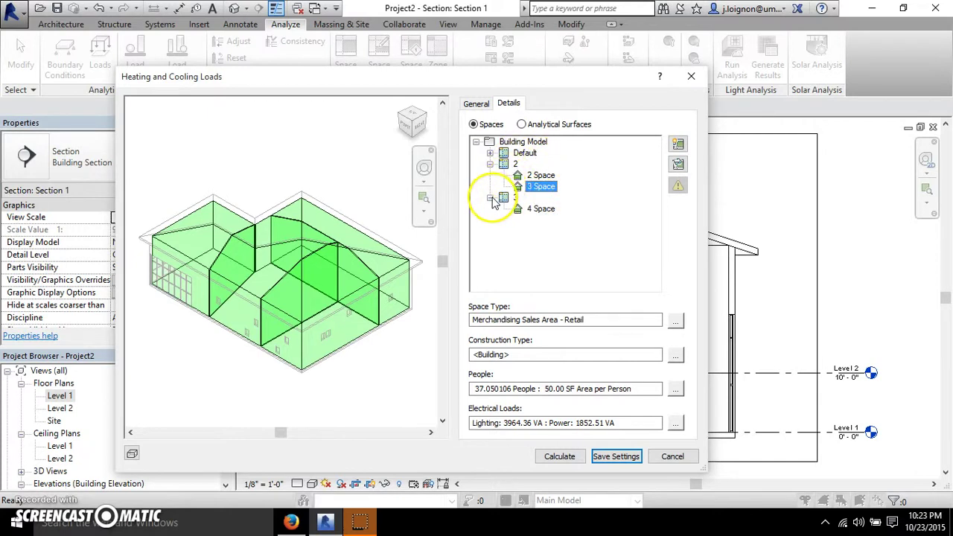
click(541, 209)
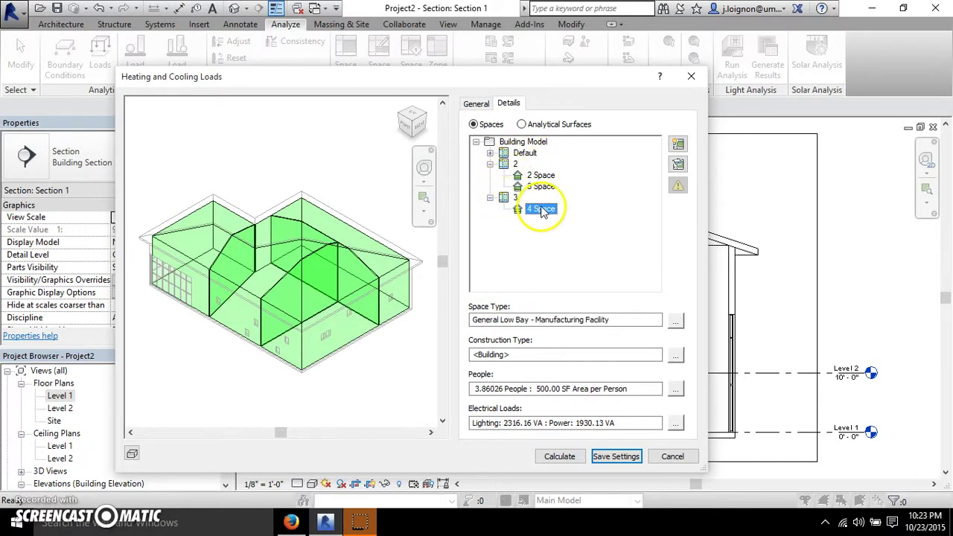
click(478, 142)
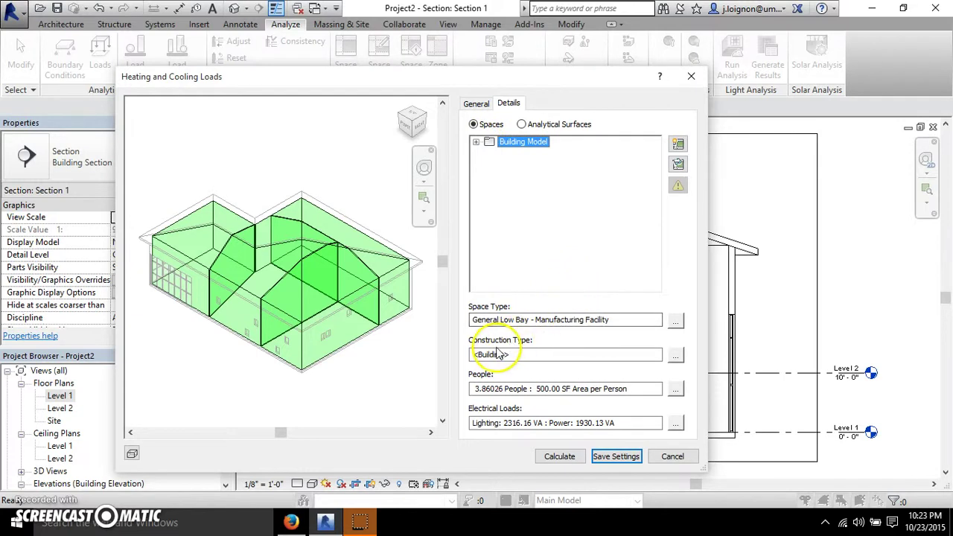
Step: Review the construction types available for 4 Space, leave them unchanged and reselect the space in the building model
click(675, 356)
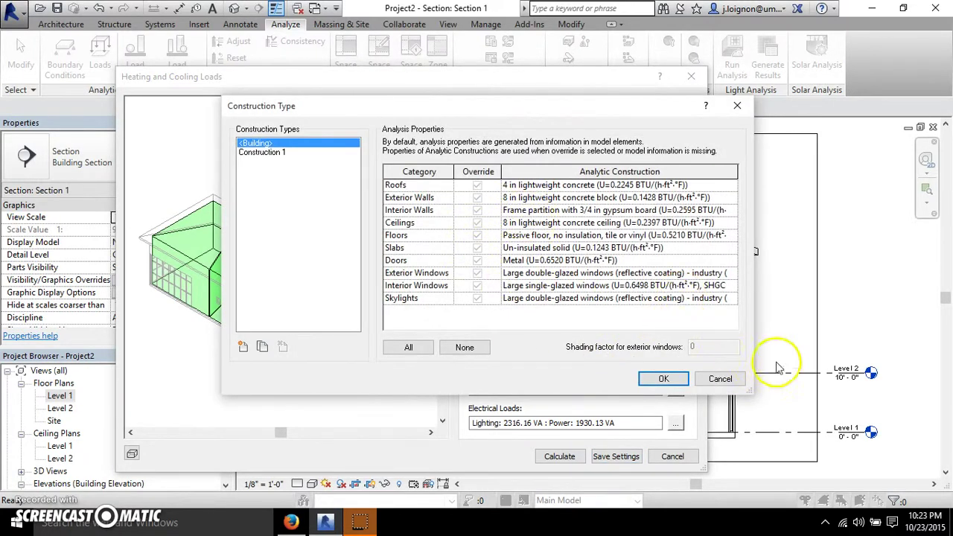
click(721, 380)
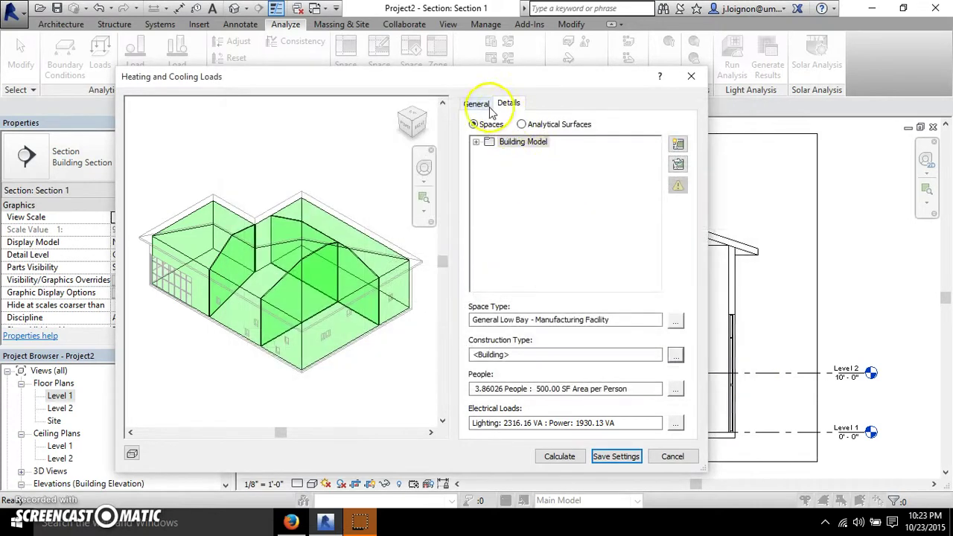
click(477, 103)
click(510, 103)
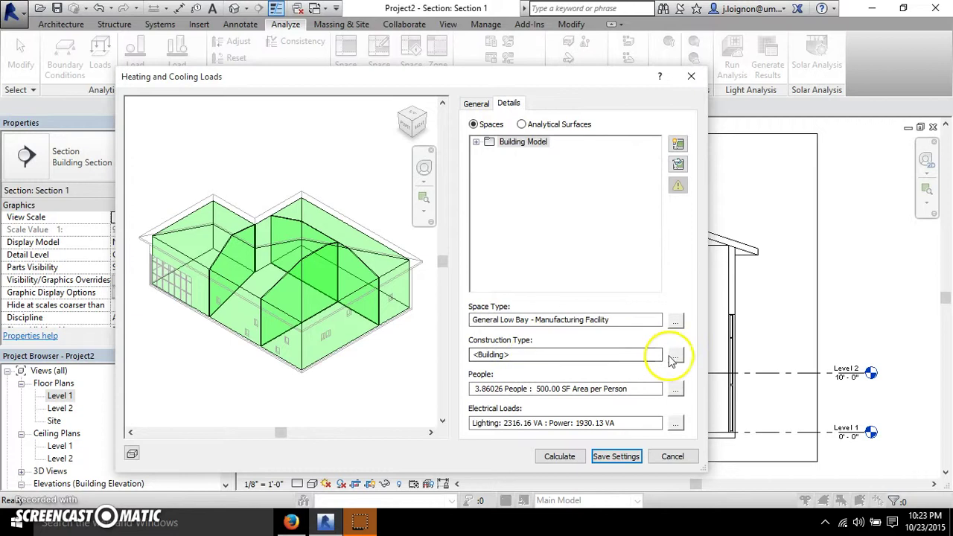
click(490, 142)
click(476, 141)
click(536, 209)
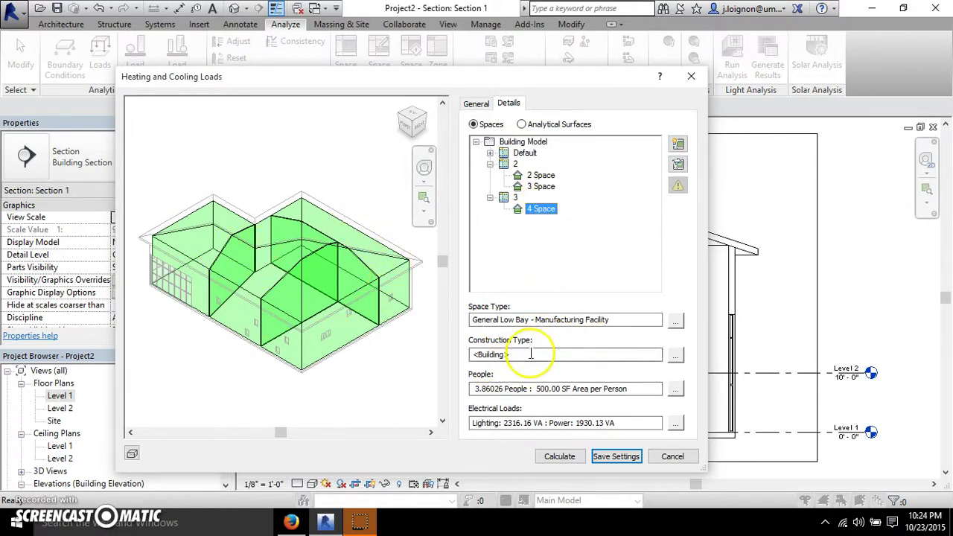
Step: Examine the analytic constructions assigned in the general Building Construction settings and close them without changes
click(478, 101)
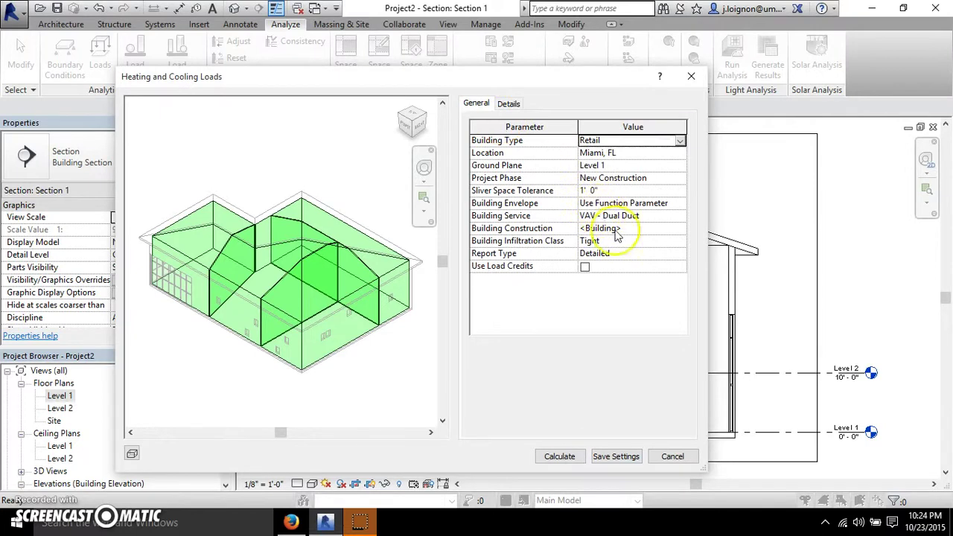
click(679, 230)
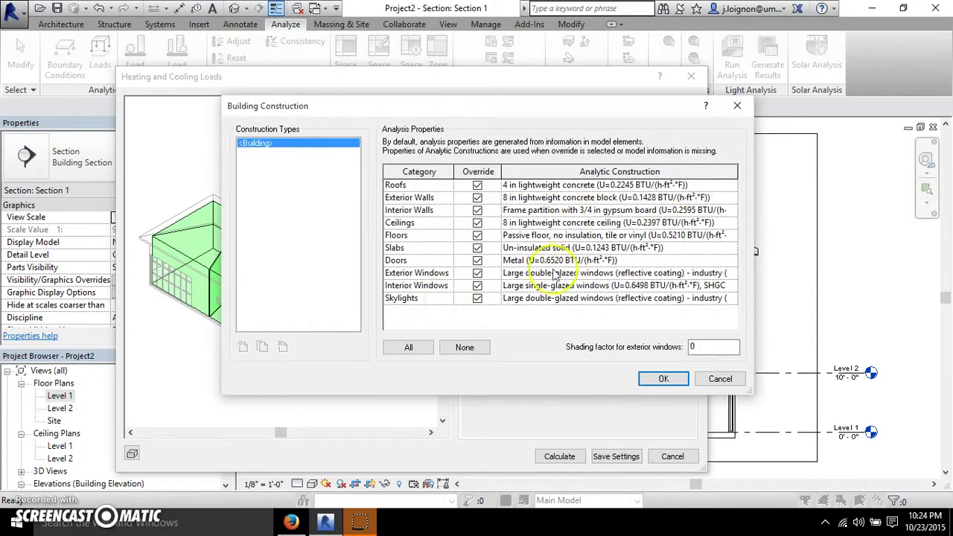
click(721, 378)
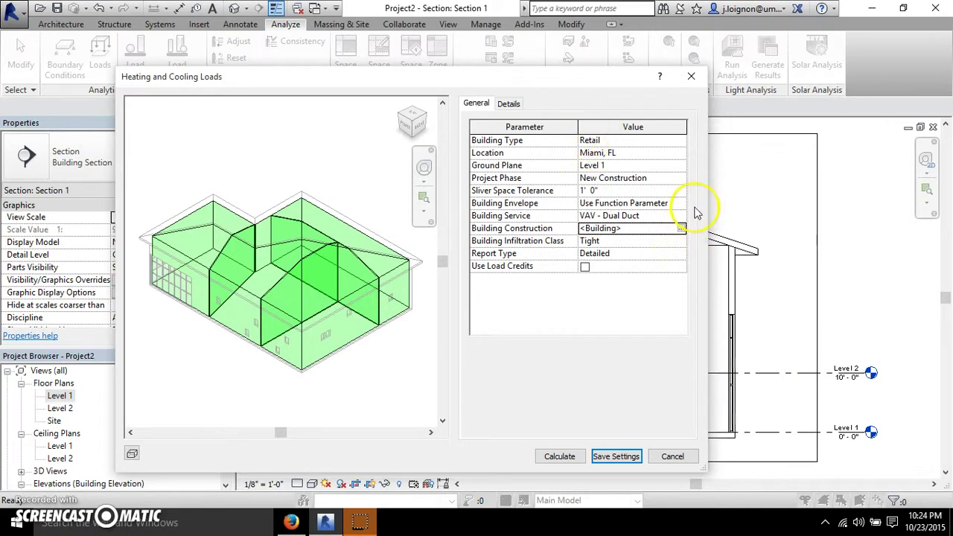
Step: Try Identify Exterior Elements as the building envelope option and restore Use Function Parameter
click(674, 204)
click(655, 216)
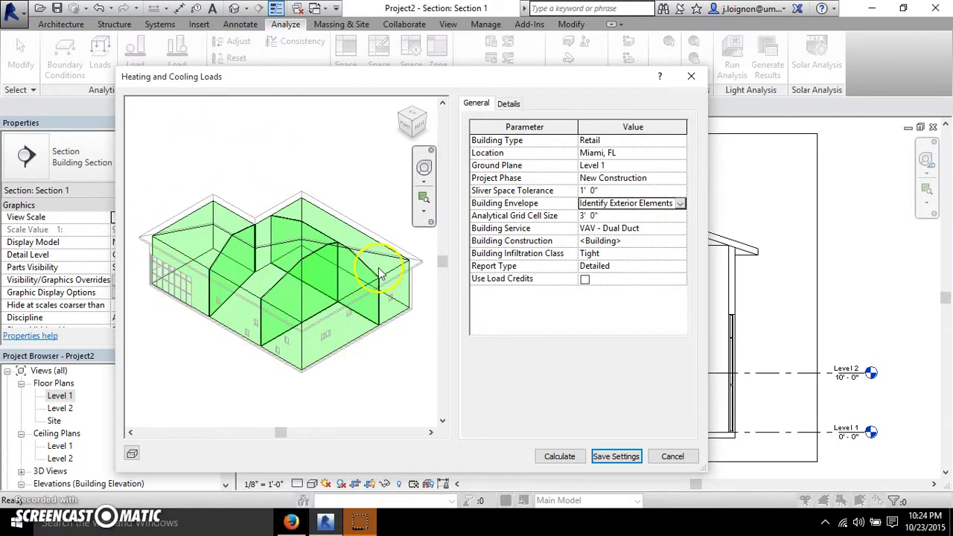
click(680, 203)
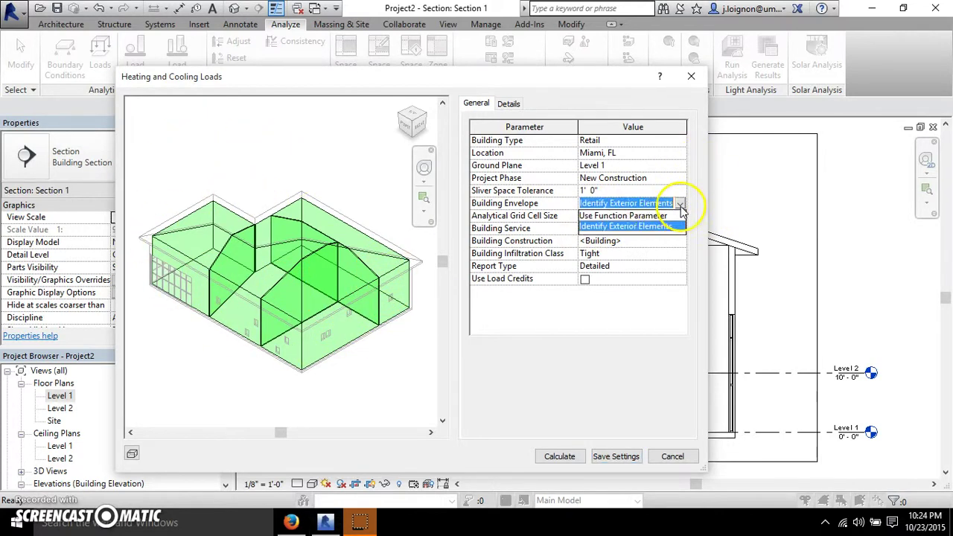
click(624, 216)
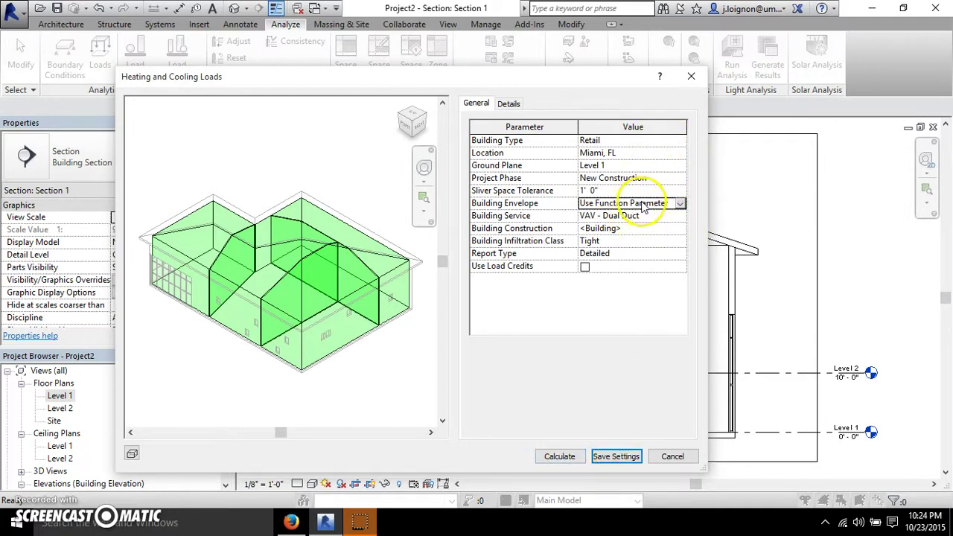
Step: Calculate the heating and cooling loads and examine the project, building and Level 1 summaries of the loads report
click(567, 456)
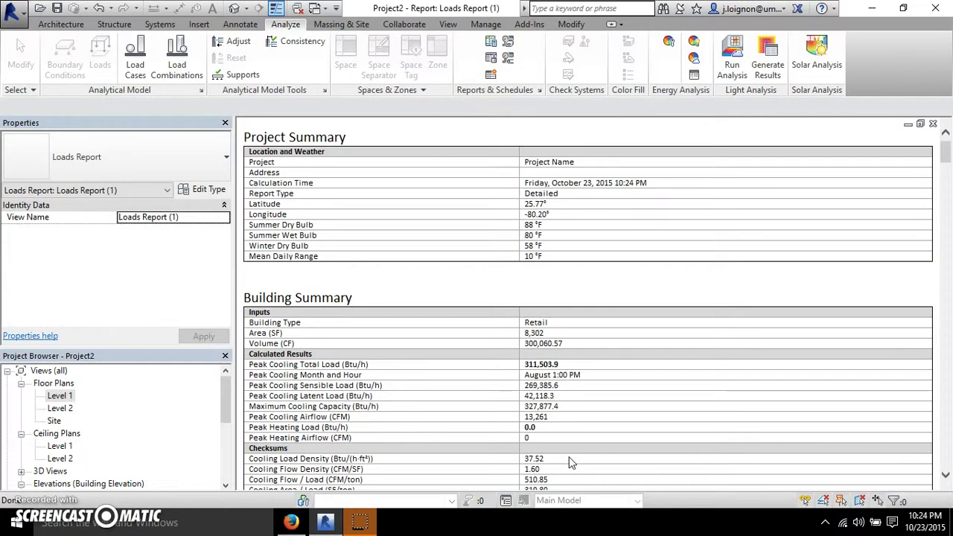
click(460, 264)
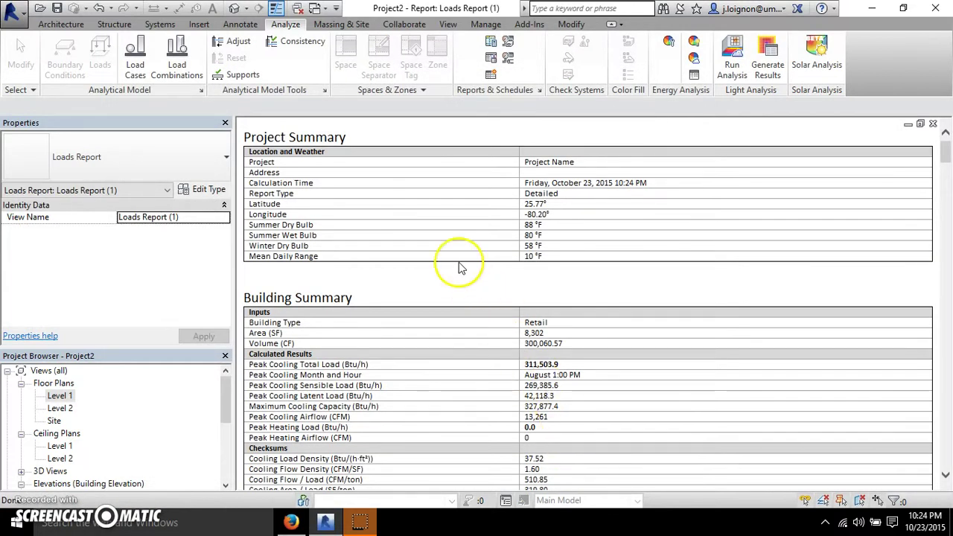
scroll(459, 267, down, 2)
scroll(460, 270, up, 2)
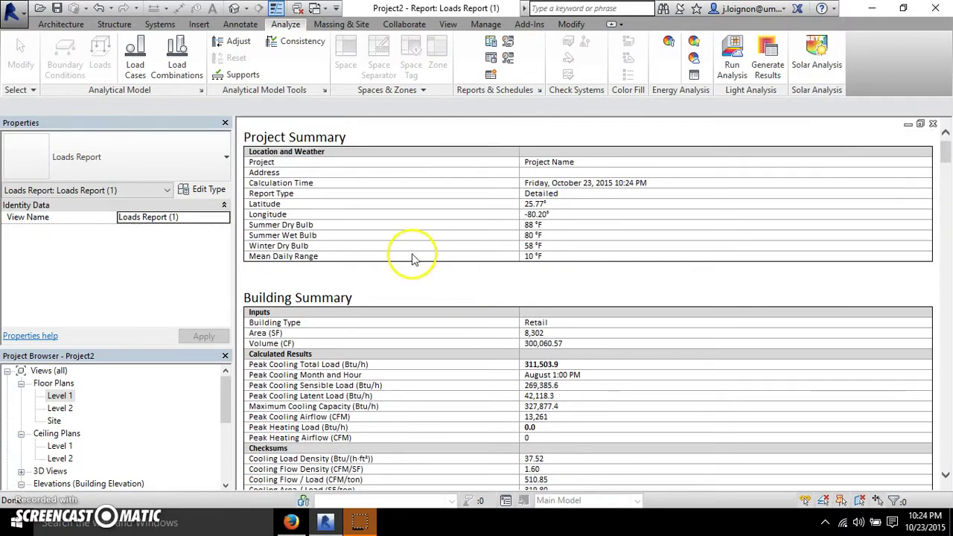
scroll(410, 258, down, 3)
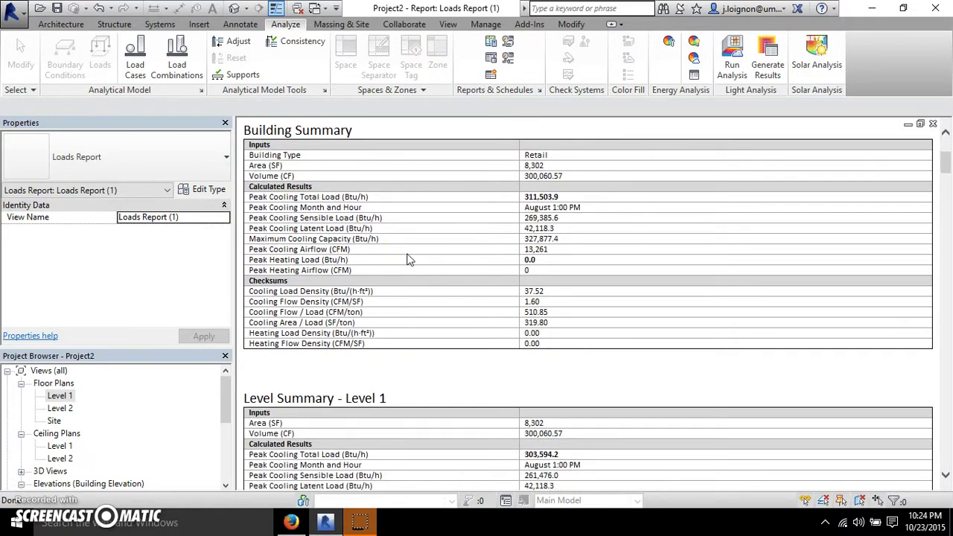
scroll(395, 265, up, 3)
scroll(374, 234, down, 7)
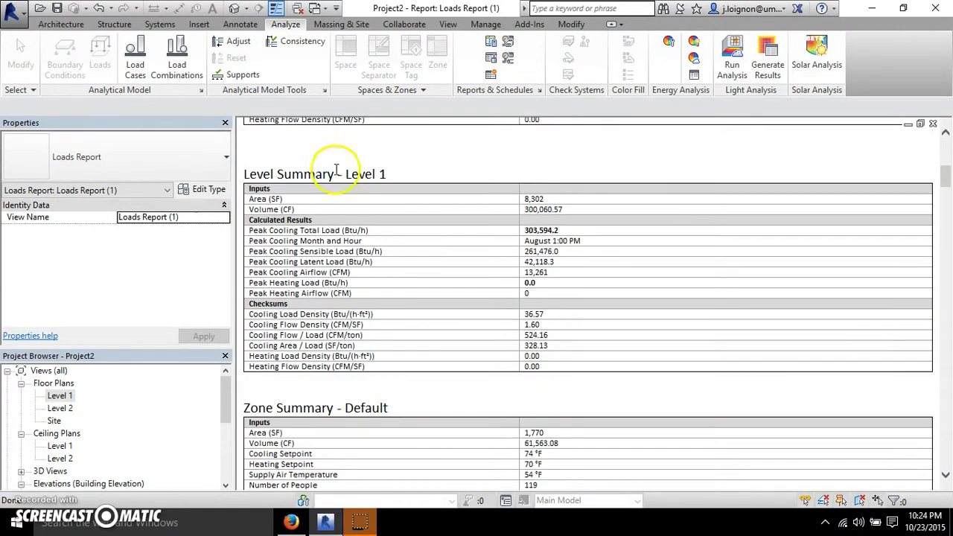
scroll(383, 239, up, 7)
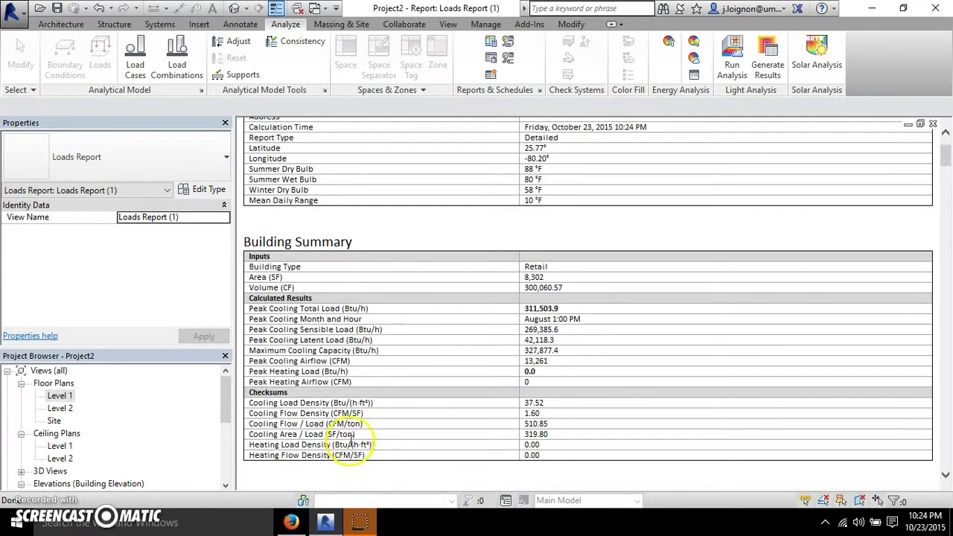
scroll(373, 418, down, 6)
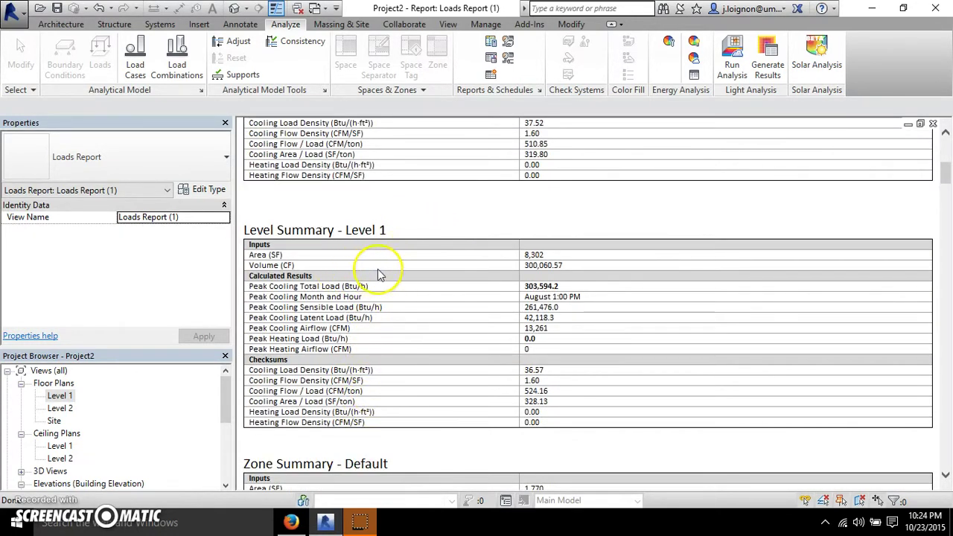
Step: Recheck the general heating and cooling load settings and close them without recalculating
click(495, 41)
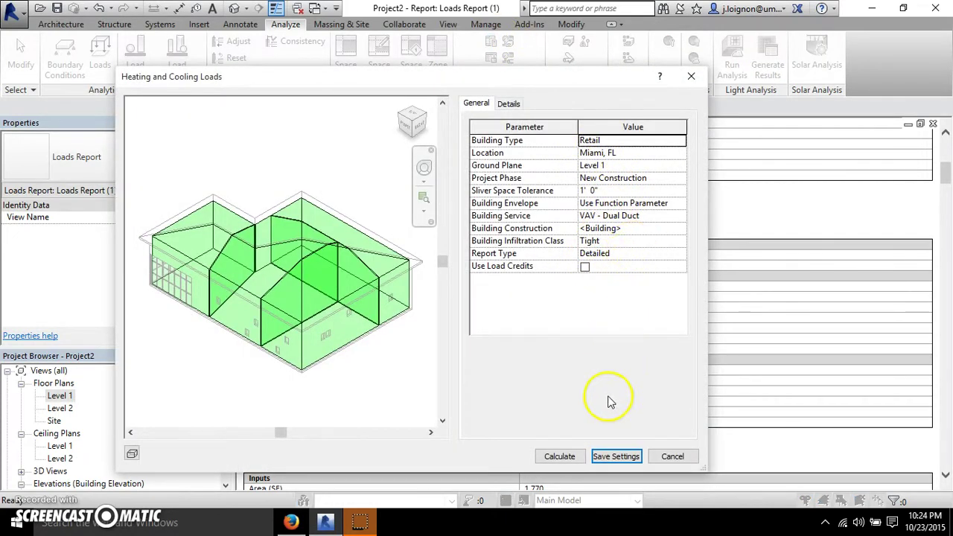
click(672, 456)
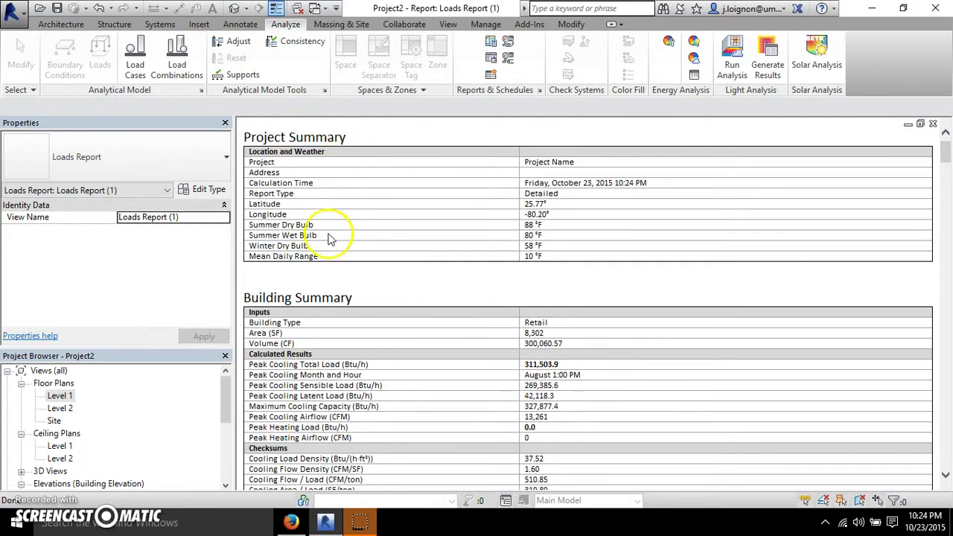
Step: Examine the Level 1 summary, the Default zone summary with its heating components, and the Default spaces table in the loads report
scroll(332, 291, down, 10)
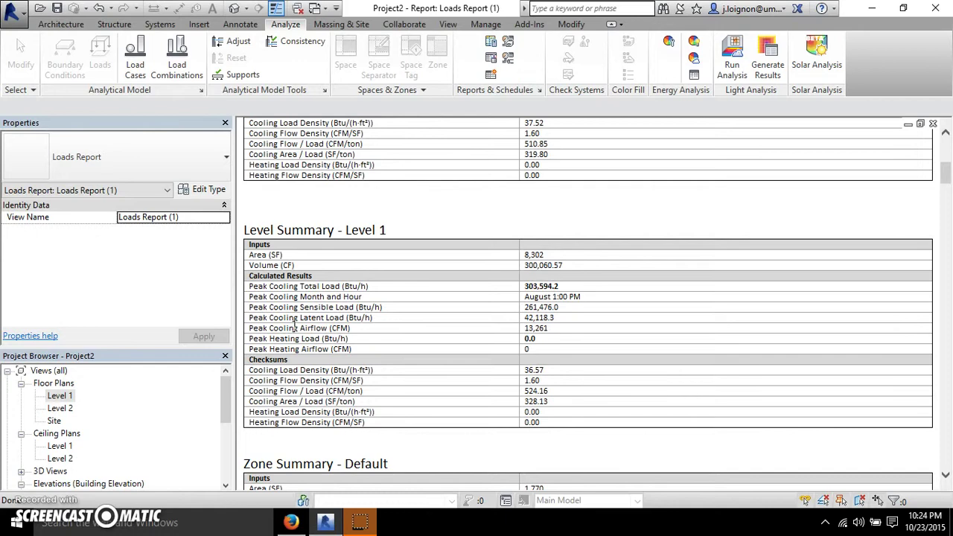
scroll(294, 327, down, 3)
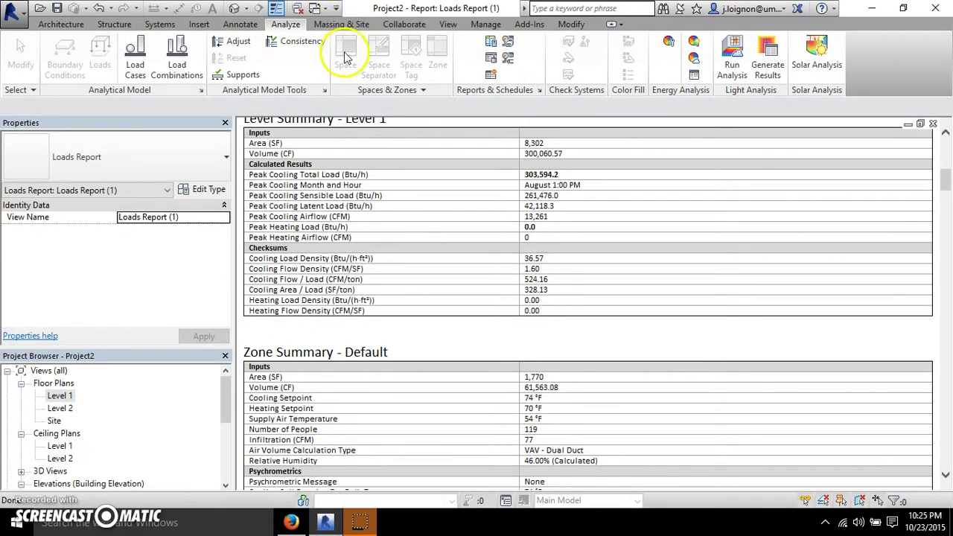
scroll(335, 312, down, 6)
scroll(350, 264, up, 3)
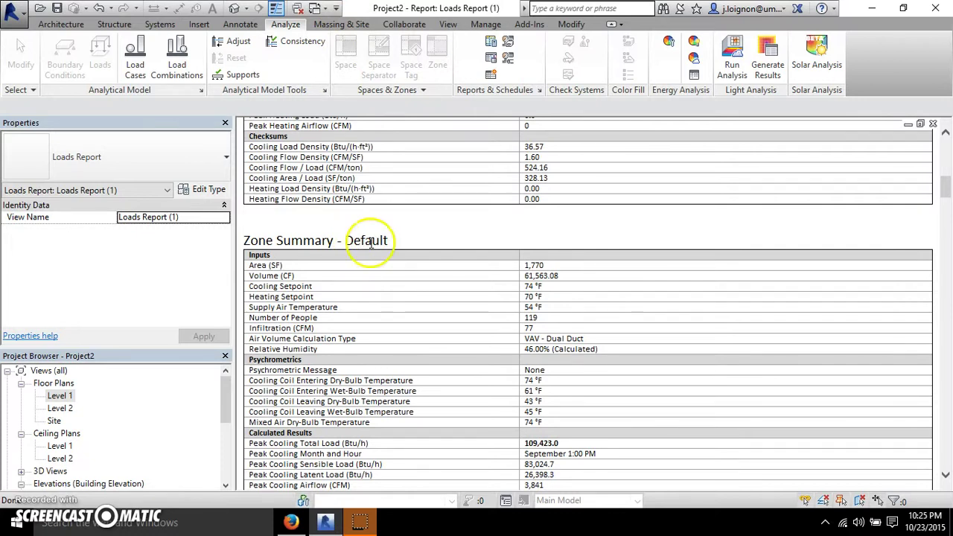
scroll(370, 242, down, 15)
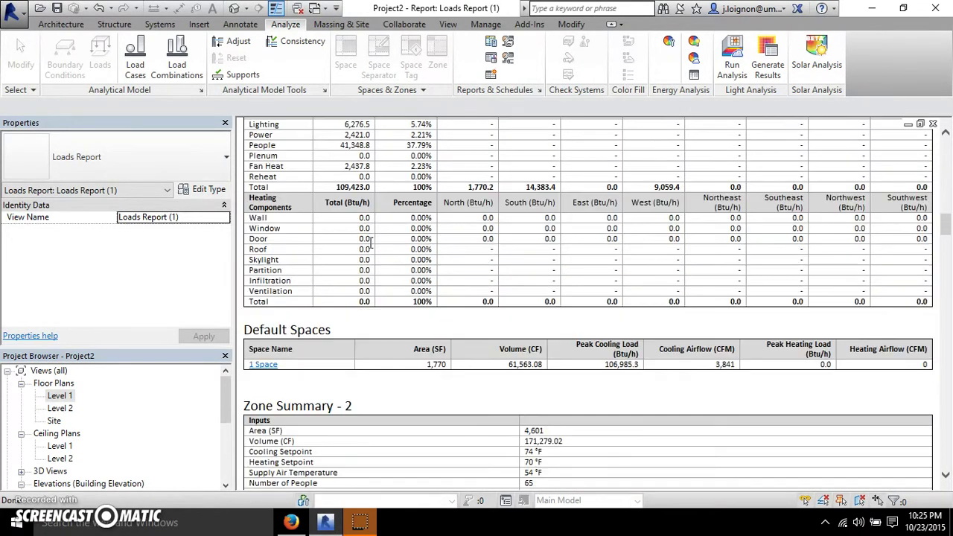
scroll(370, 242, down, 2)
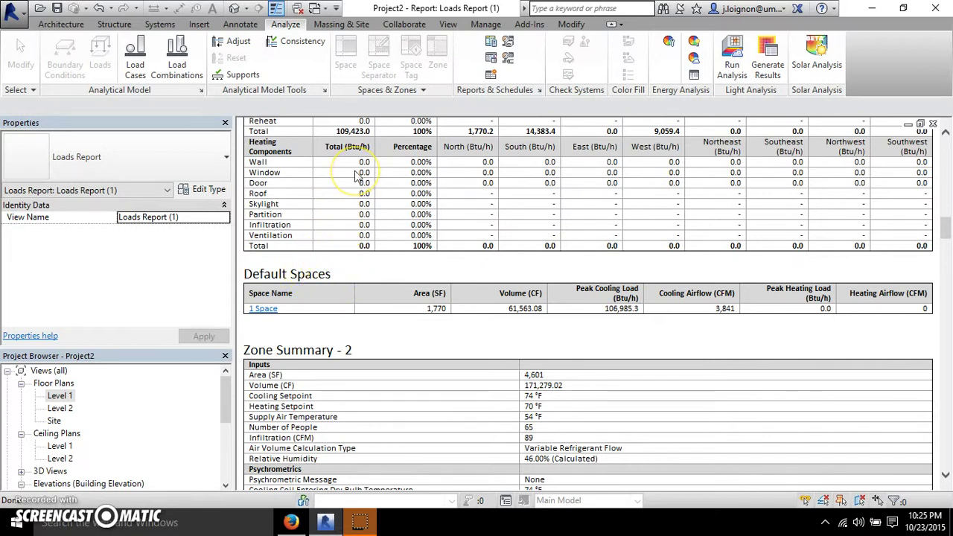
scroll(563, 304, down, 3)
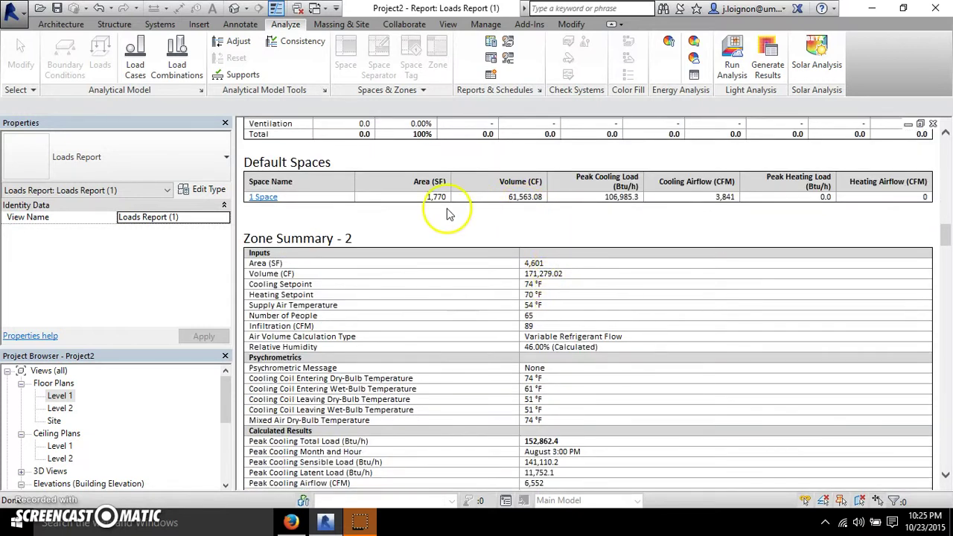
scroll(530, 216, up, 1)
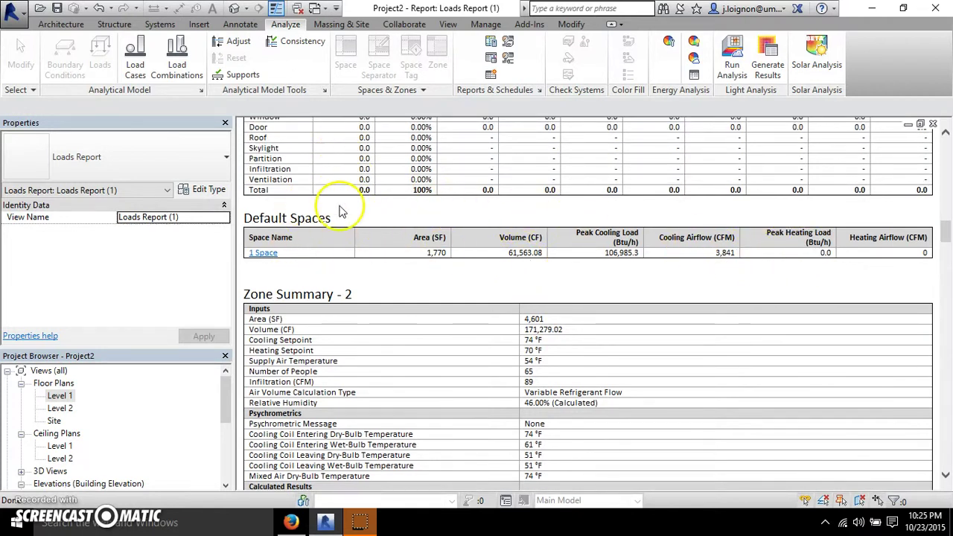
Step: Examine the summaries of zones 2 and 3 in the loads report, including their load components and space tables
scroll(372, 231, down, 5)
scroll(410, 210, up, 2)
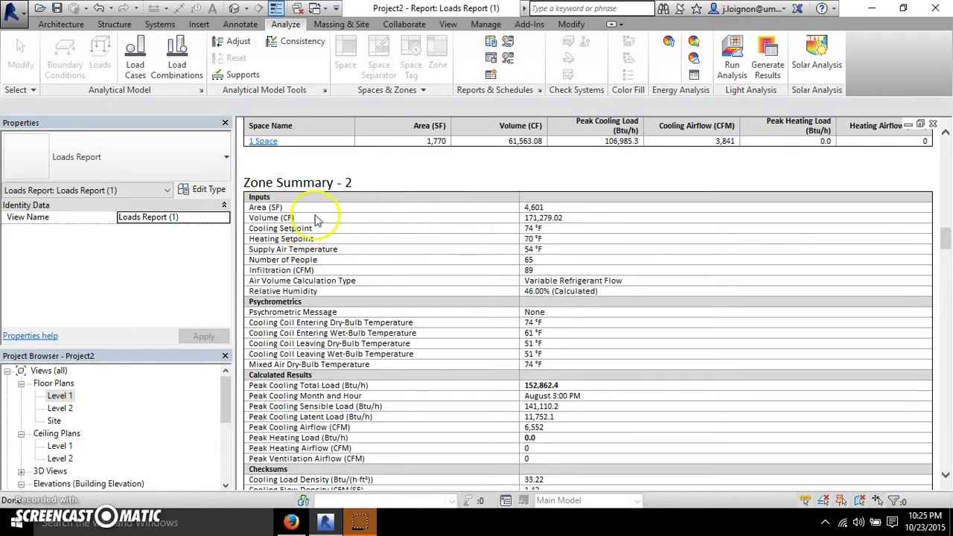
scroll(331, 188, down, 8)
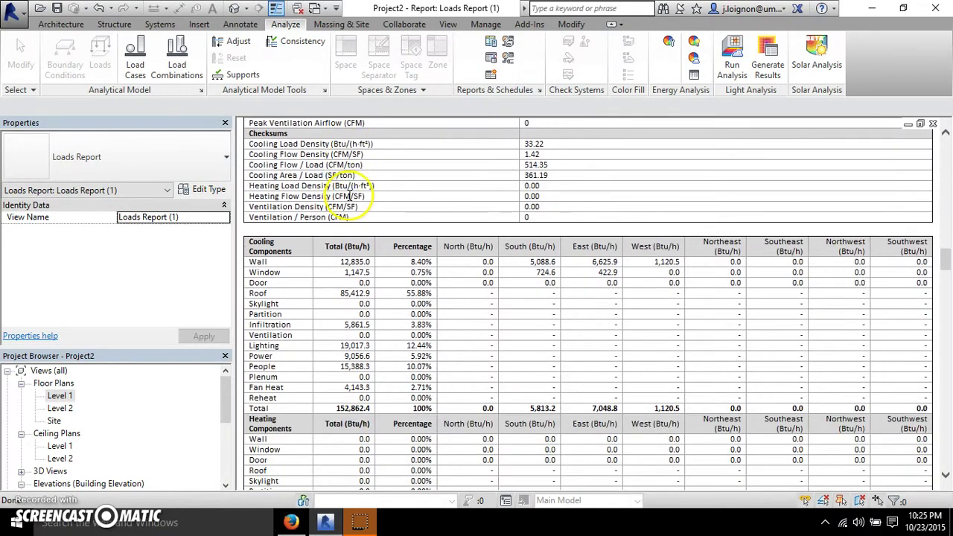
scroll(343, 238, down, 1)
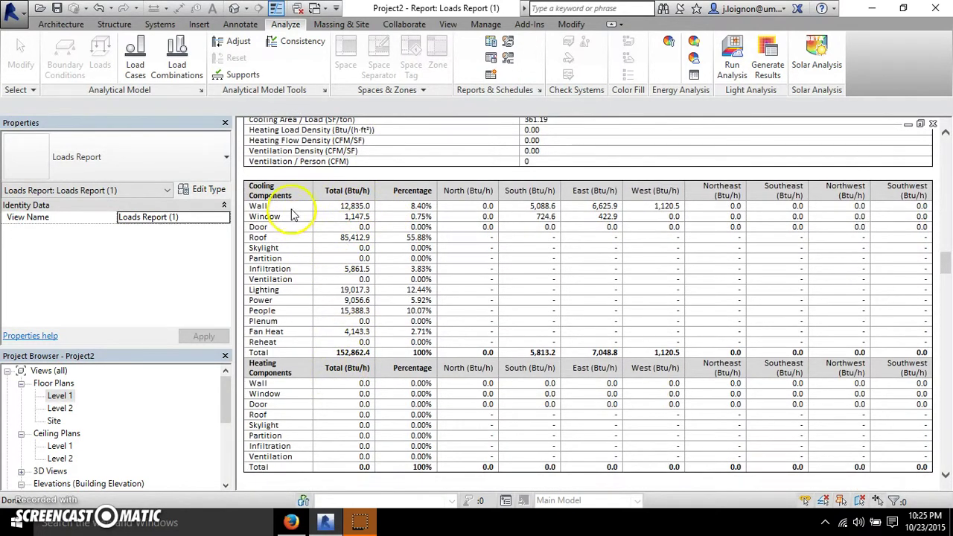
scroll(333, 339, down, 3)
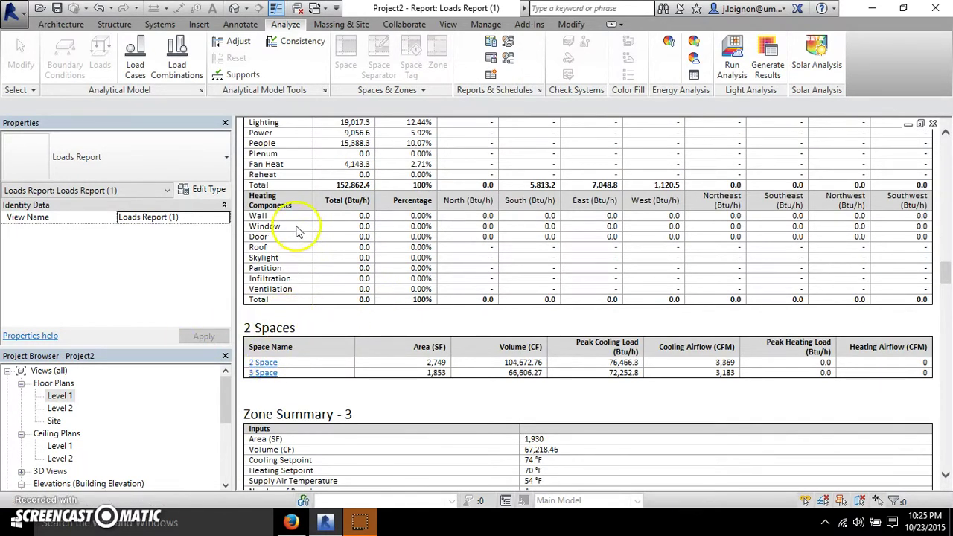
scroll(298, 231, down, 6)
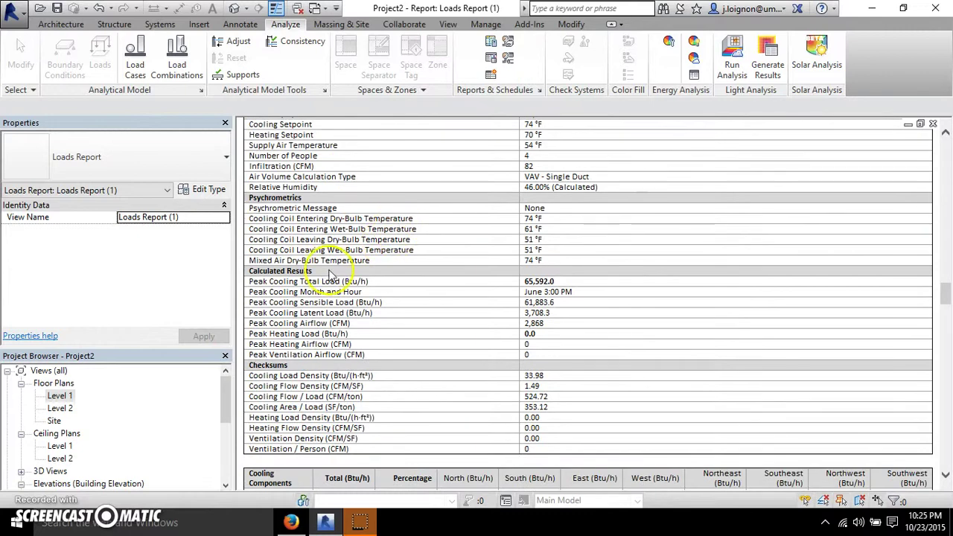
scroll(331, 274, down, 8)
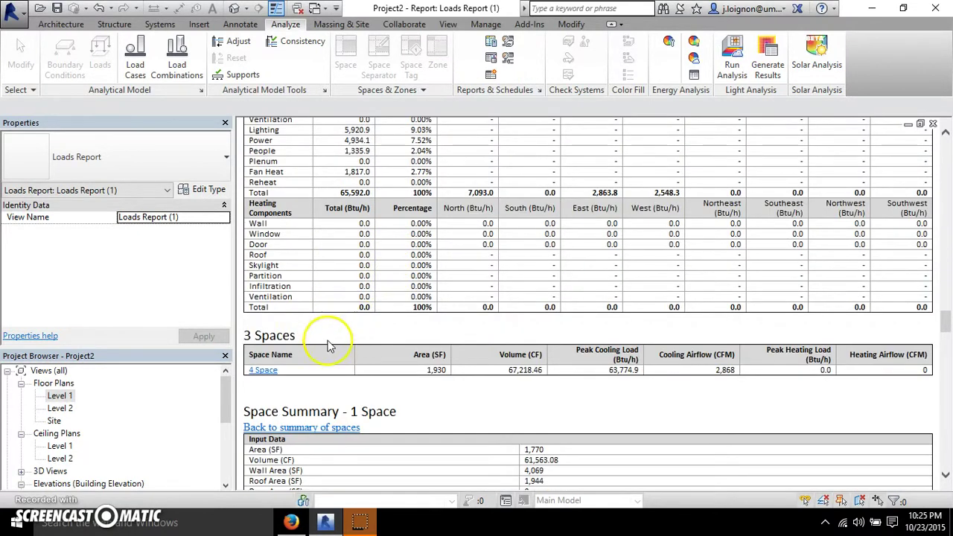
Step: Examine the individual space summaries from 1 Space through 4 Space and close the loads report
scroll(440, 266, down, 3)
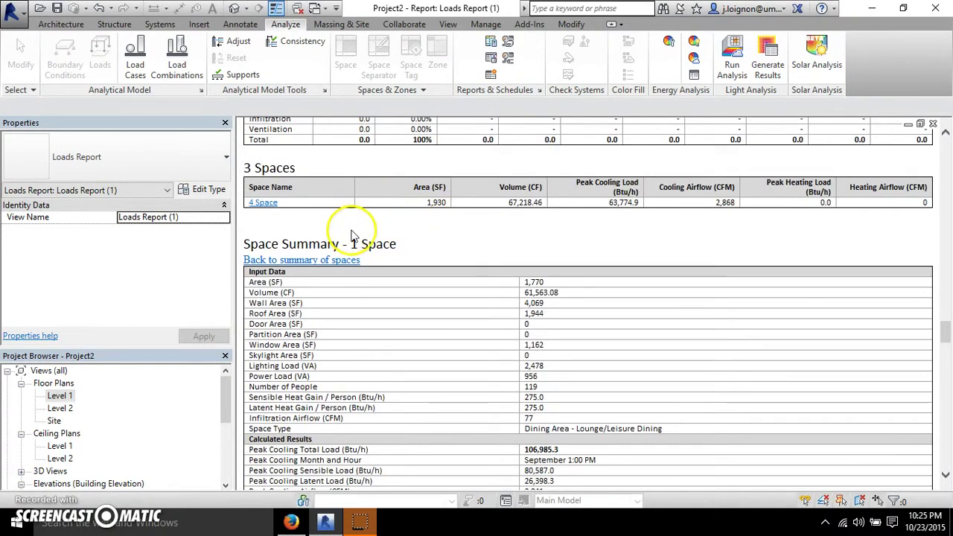
scroll(350, 252, down, 1)
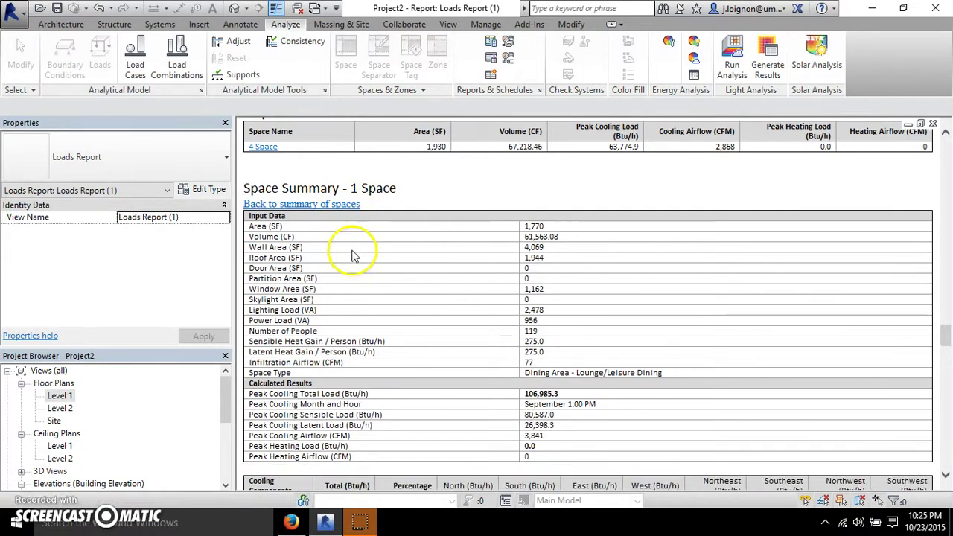
scroll(350, 311, up, 5)
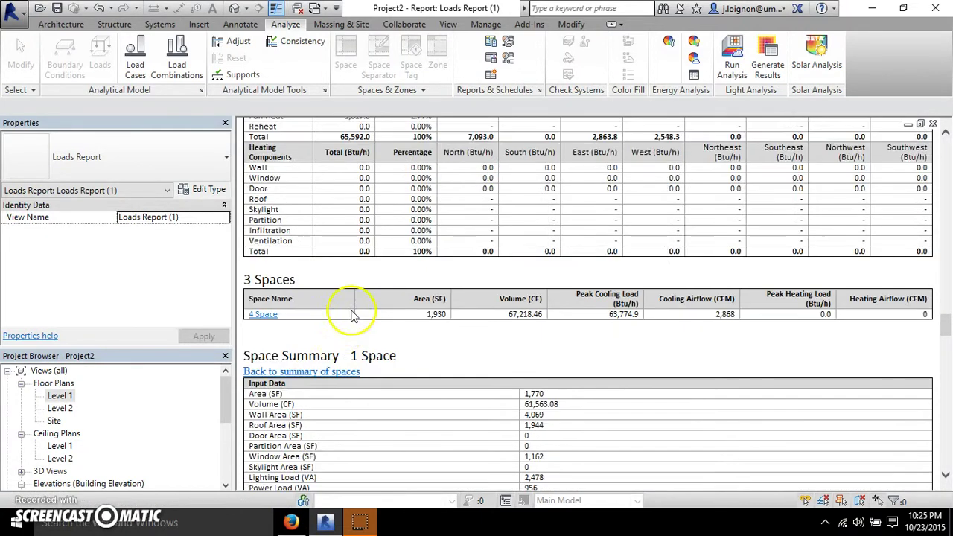
scroll(337, 222, down, 5)
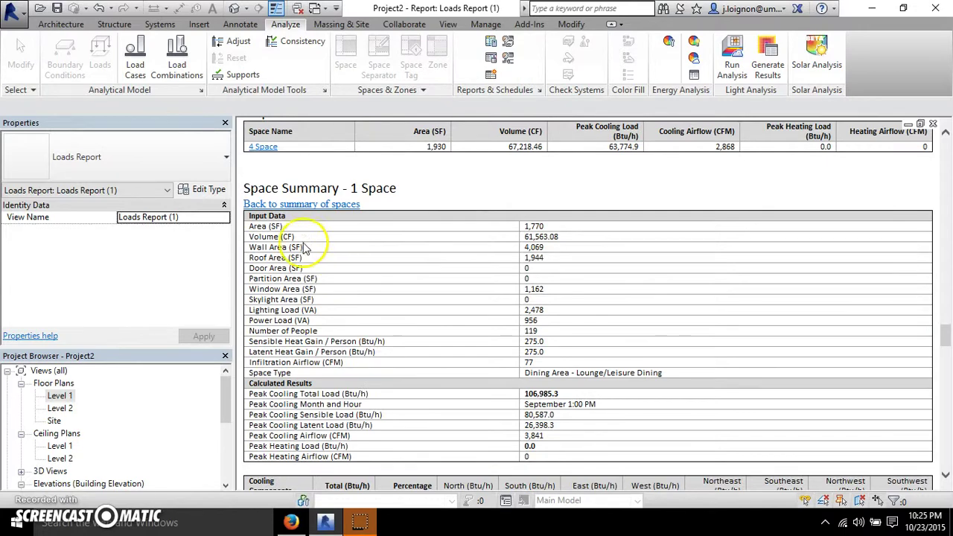
scroll(308, 206, down, 4)
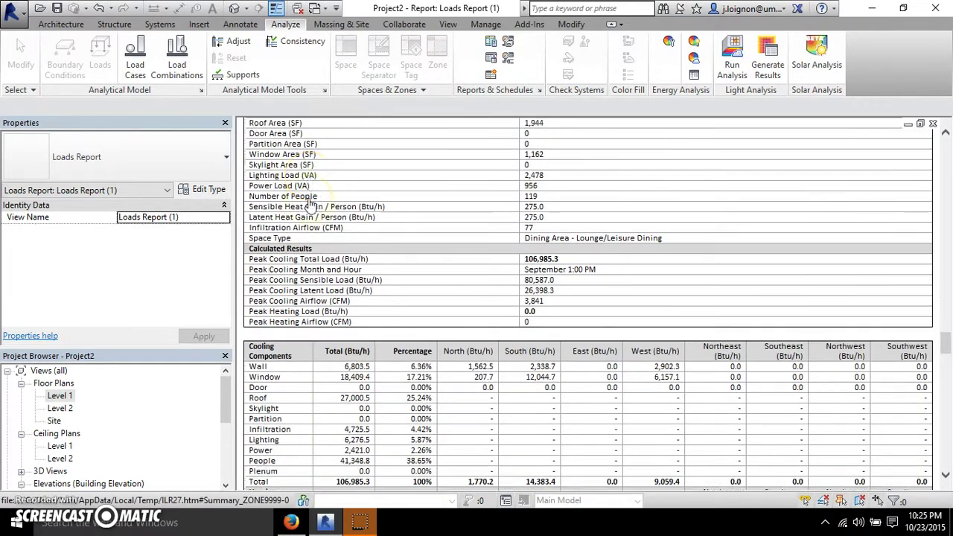
scroll(335, 201, down, 14)
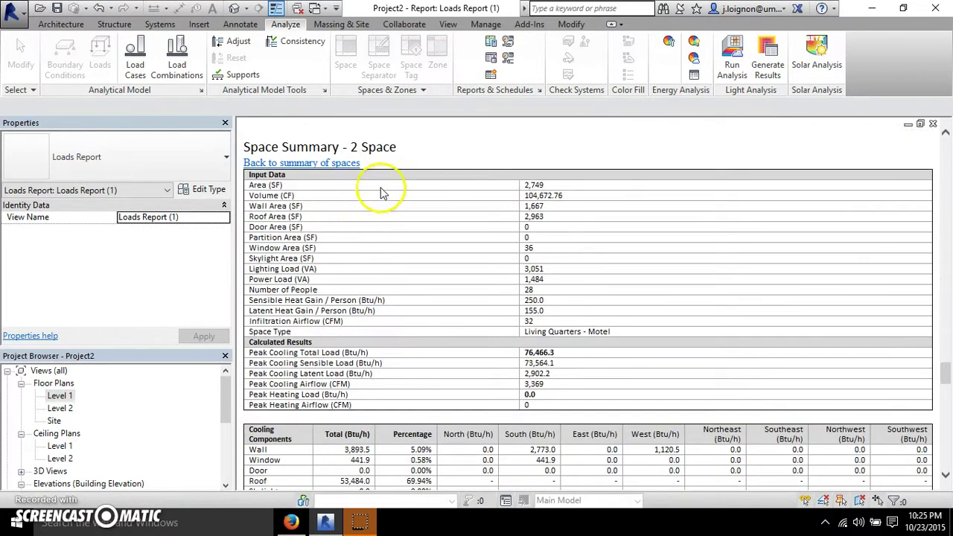
scroll(384, 195, down, 18)
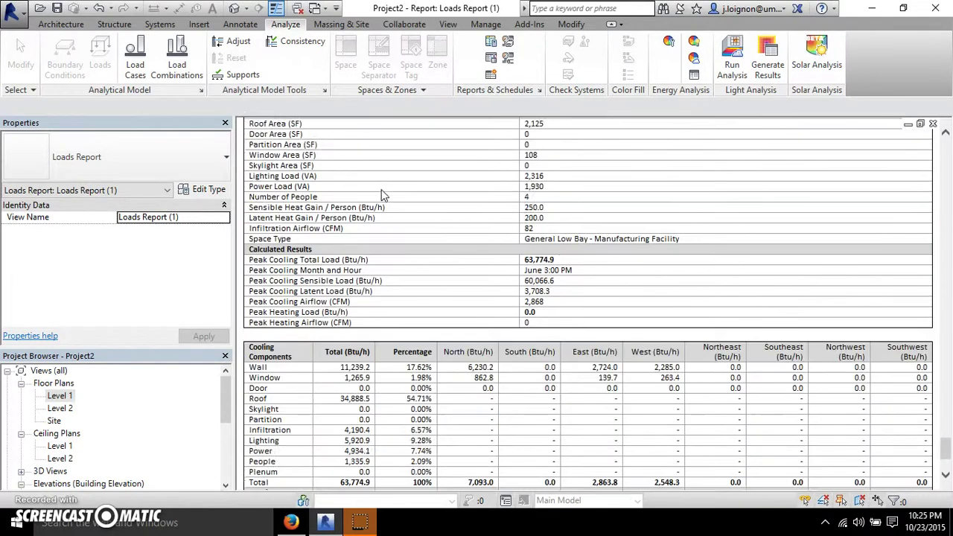
scroll(384, 195, up, 3)
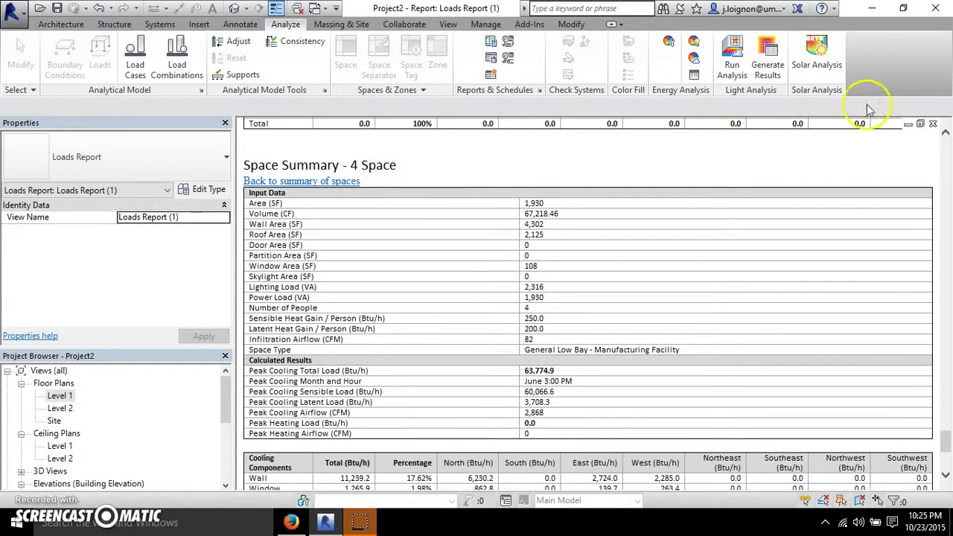
click(934, 124)
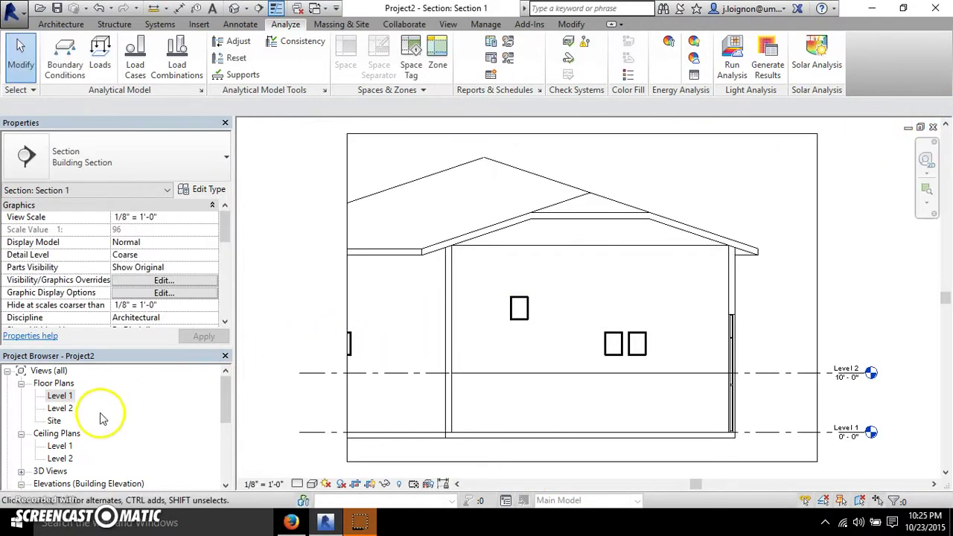
Step: Find Loads Report (1) among the project's stored reports, reopen it for a check and close it again
click(62, 396)
scroll(89, 414, down, 3)
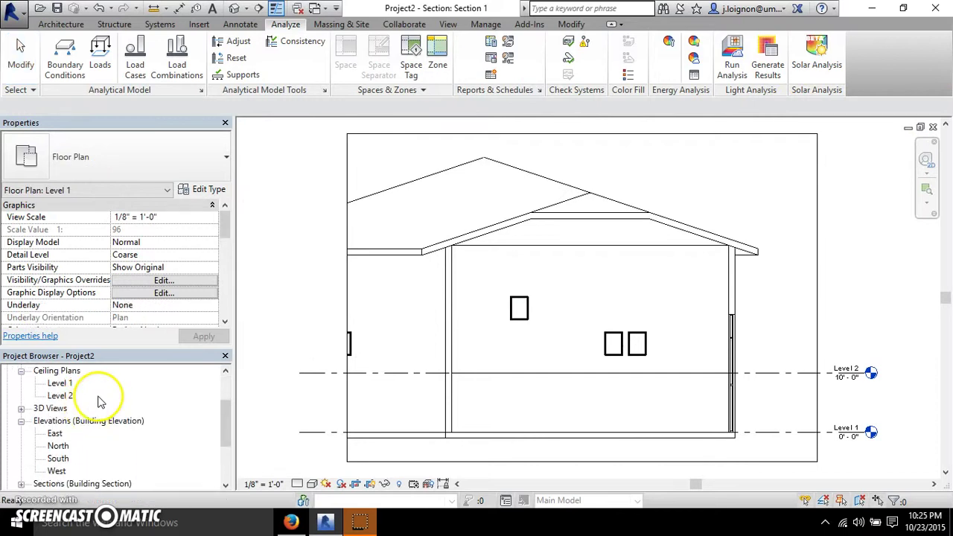
scroll(302, 164, down, 2)
scroll(61, 376, down, 3)
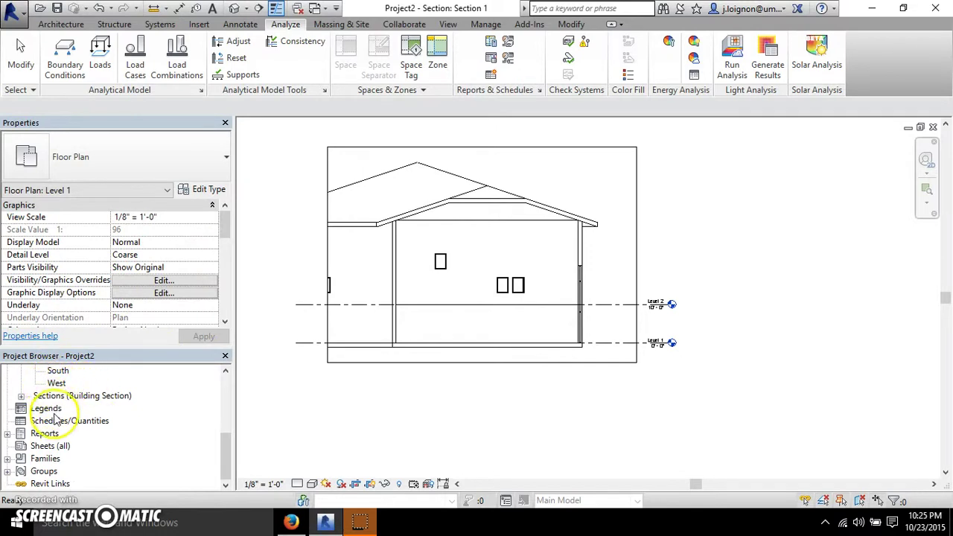
click(49, 447)
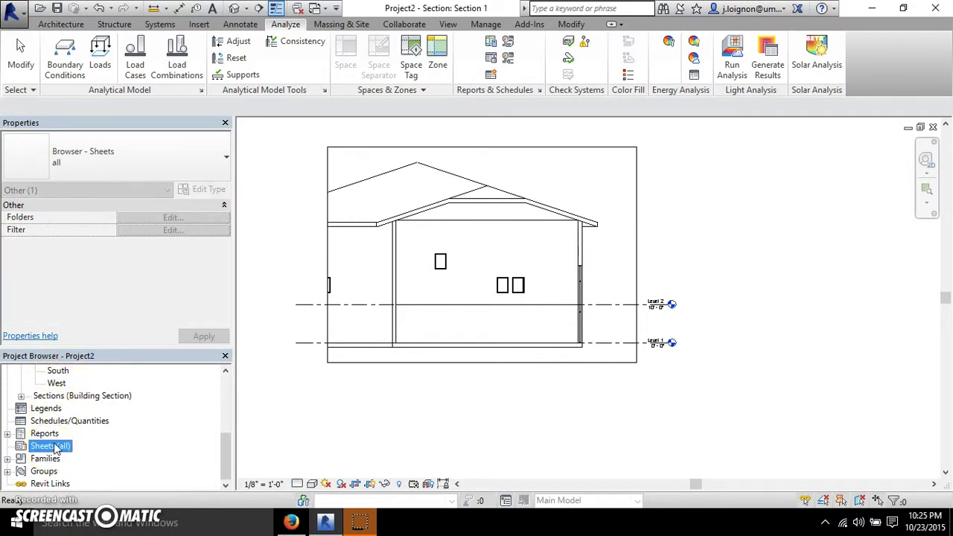
click(52, 436)
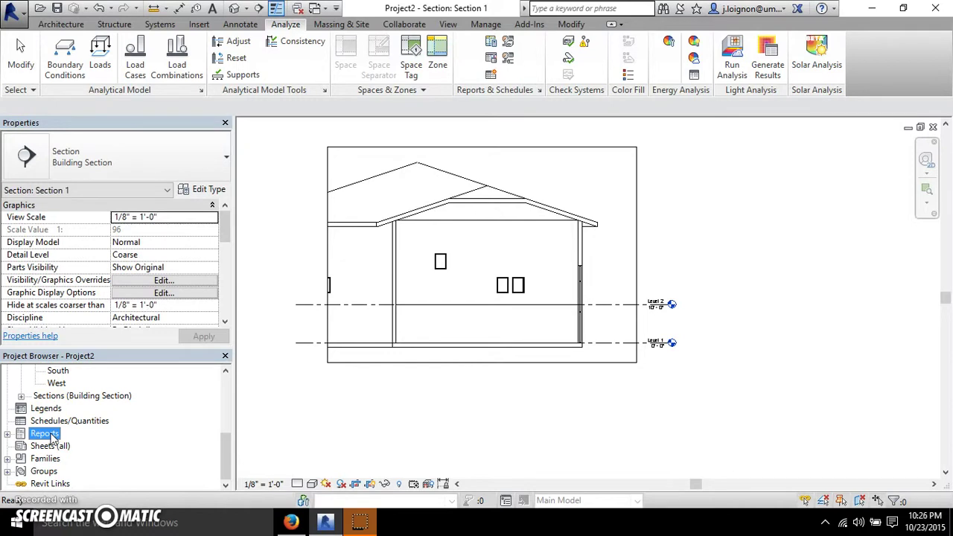
double_click(52, 436)
double_click(46, 446)
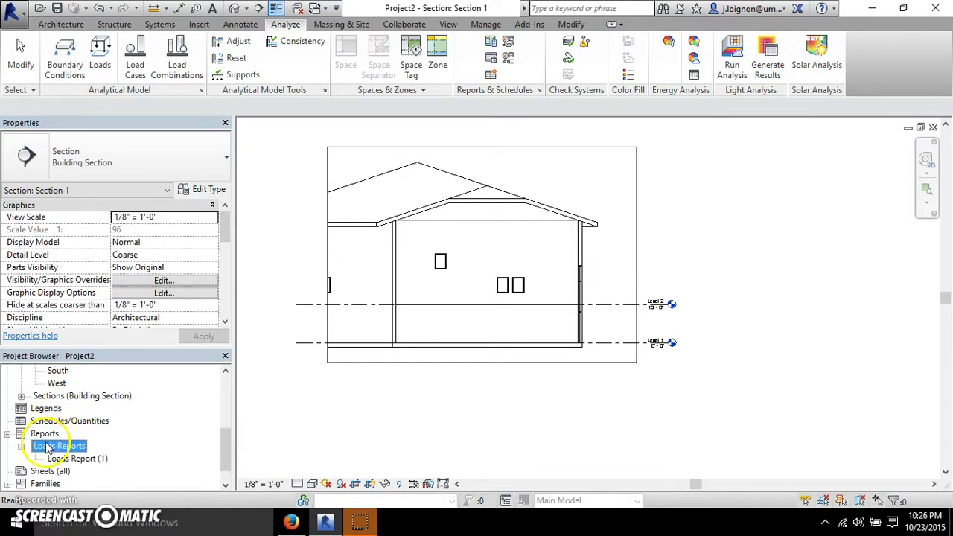
double_click(71, 458)
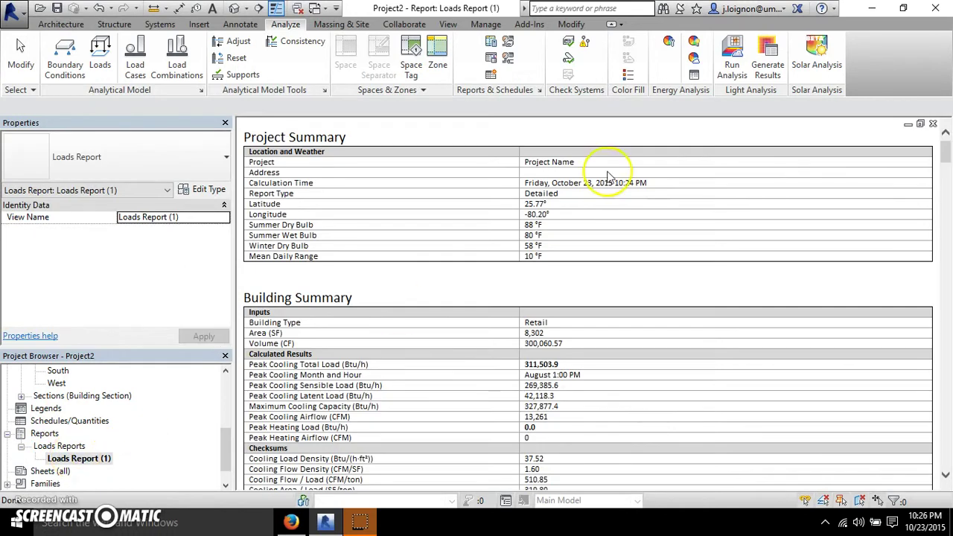
click(933, 125)
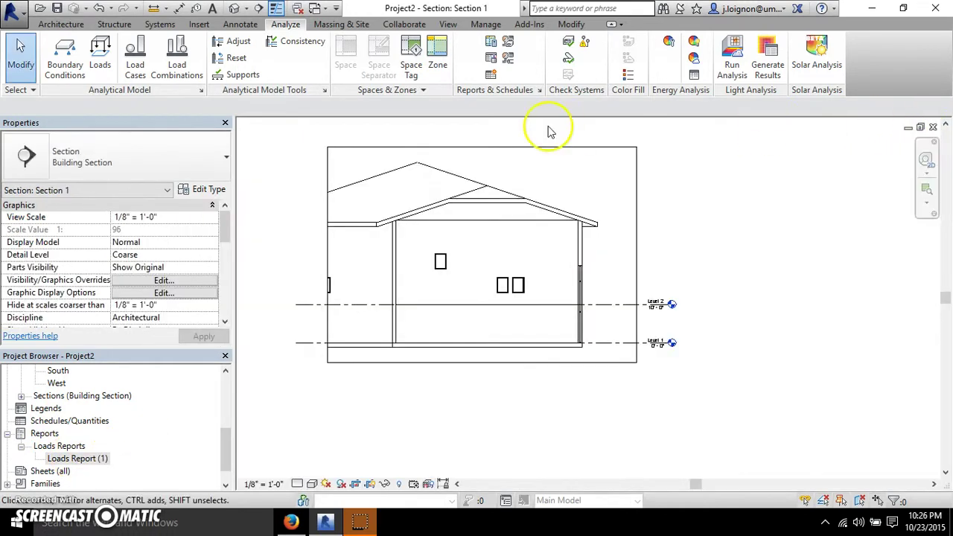
Step: Recalculate the heating and cooling loads with the building envelope set to Identify Exterior Elements and examine the new report's level and zone summaries
click(492, 42)
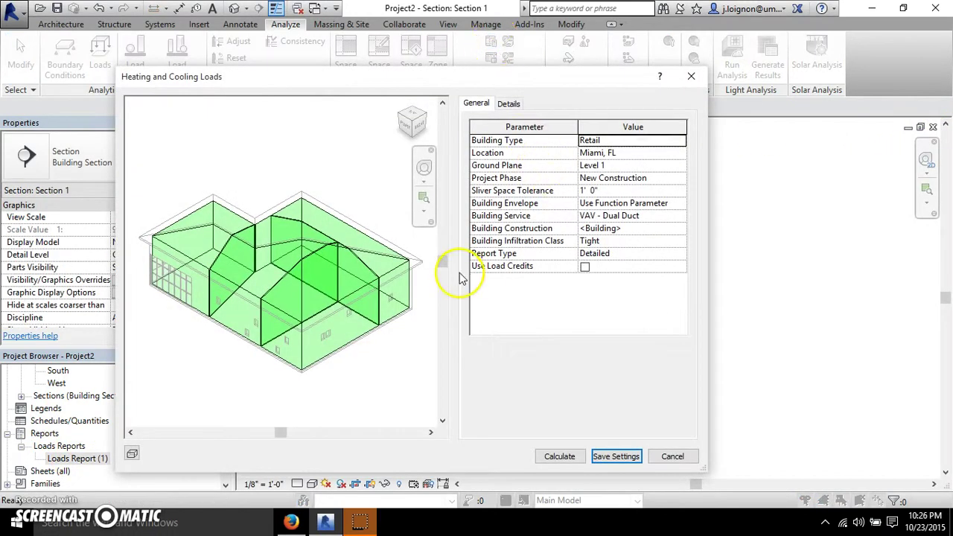
click(677, 202)
click(680, 203)
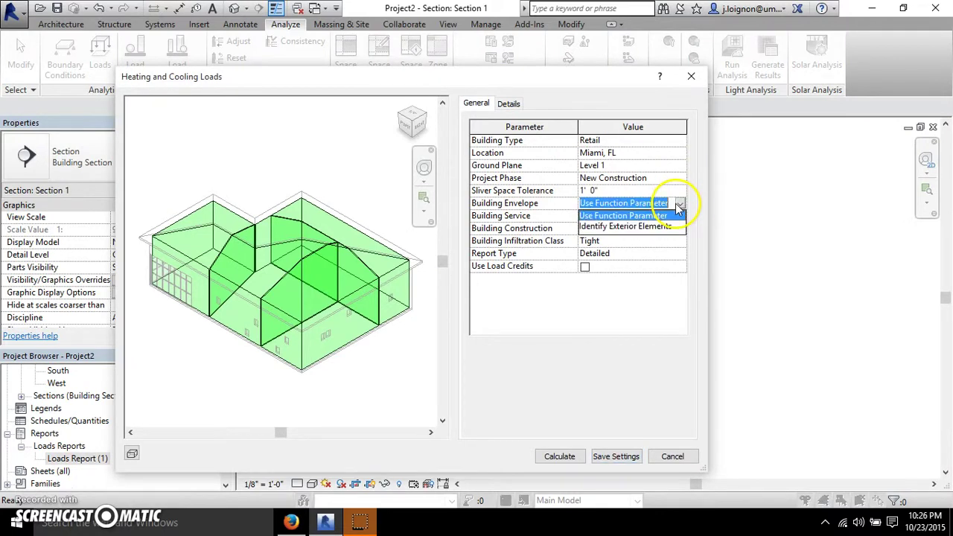
click(623, 216)
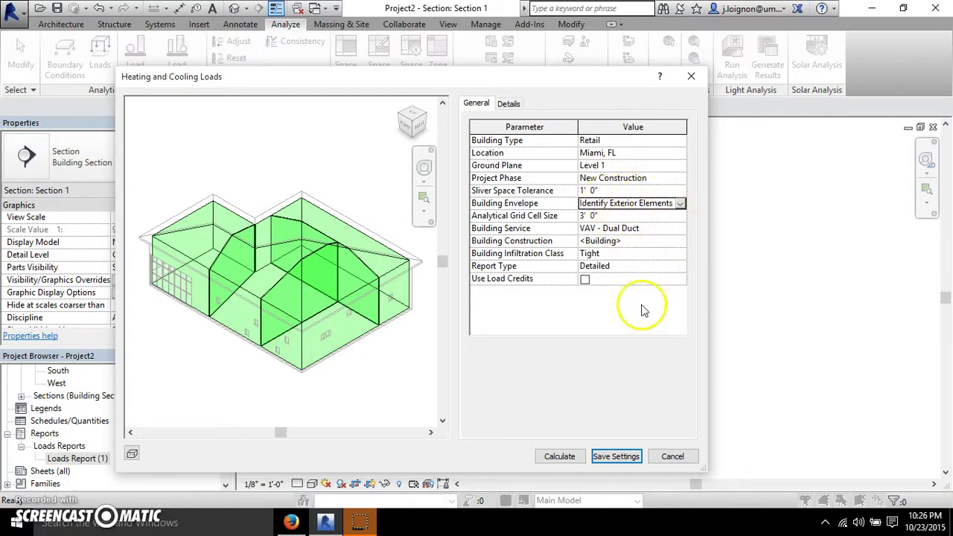
click(565, 455)
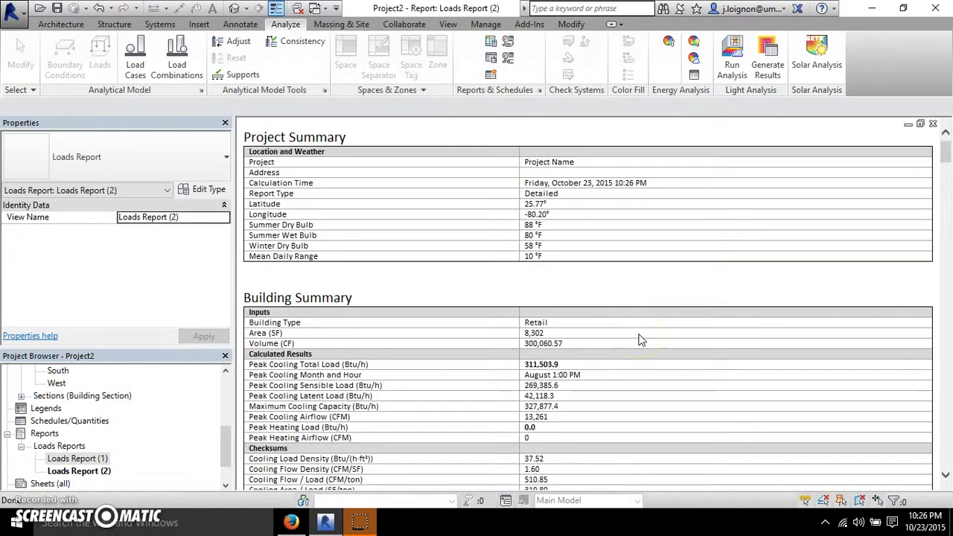
scroll(622, 326, down, 15)
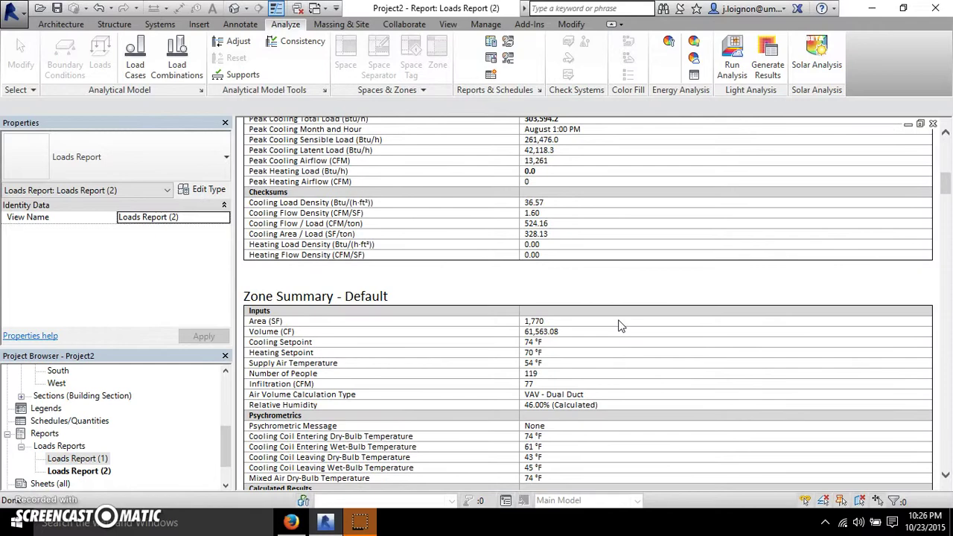
scroll(622, 325, down, 8)
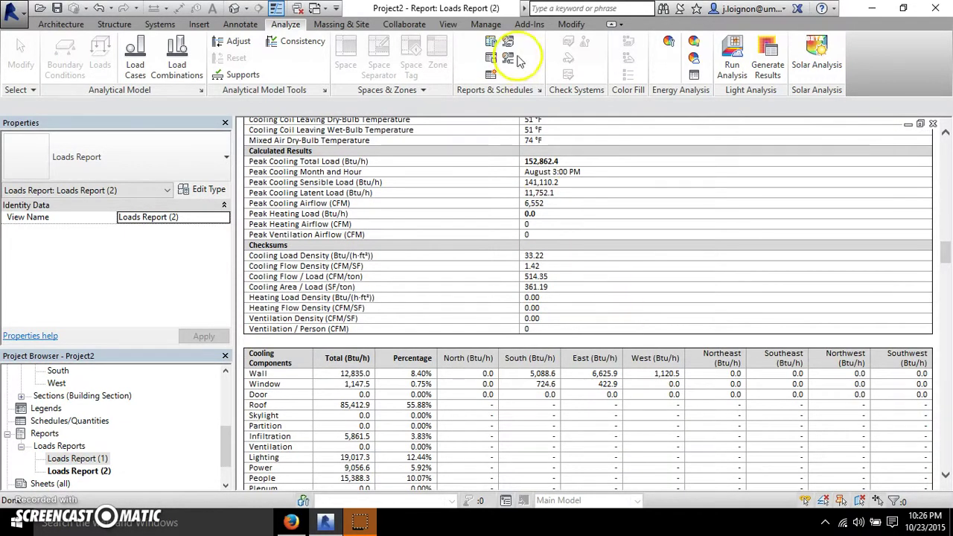
Step: Try the Use Function Parameter building envelope in the heating and cooling load settings and view the building construction without changing it
click(490, 41)
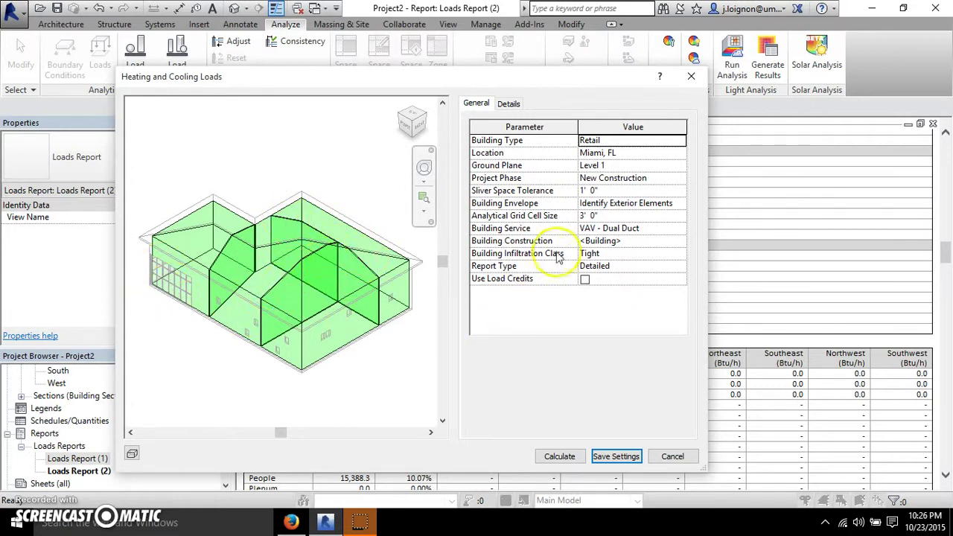
click(679, 206)
click(680, 204)
click(660, 216)
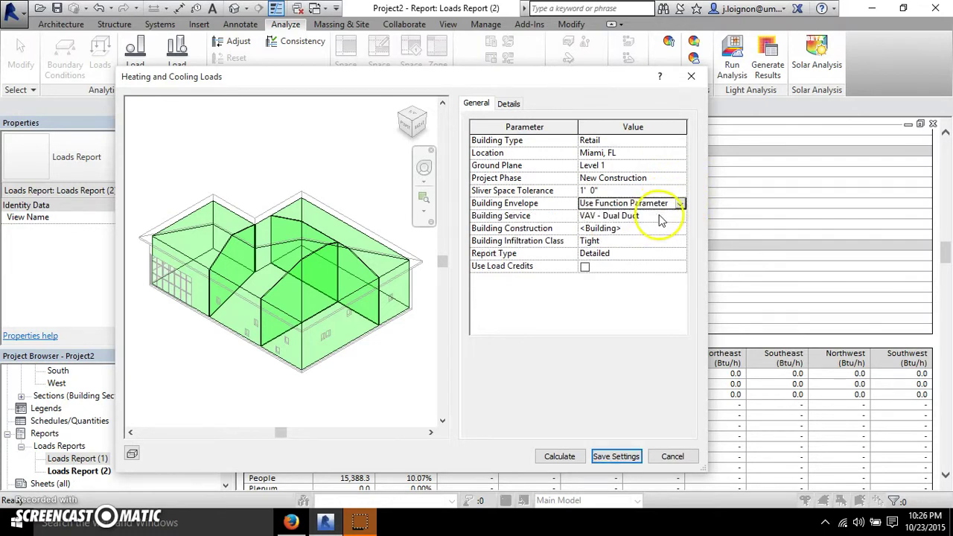
click(679, 227)
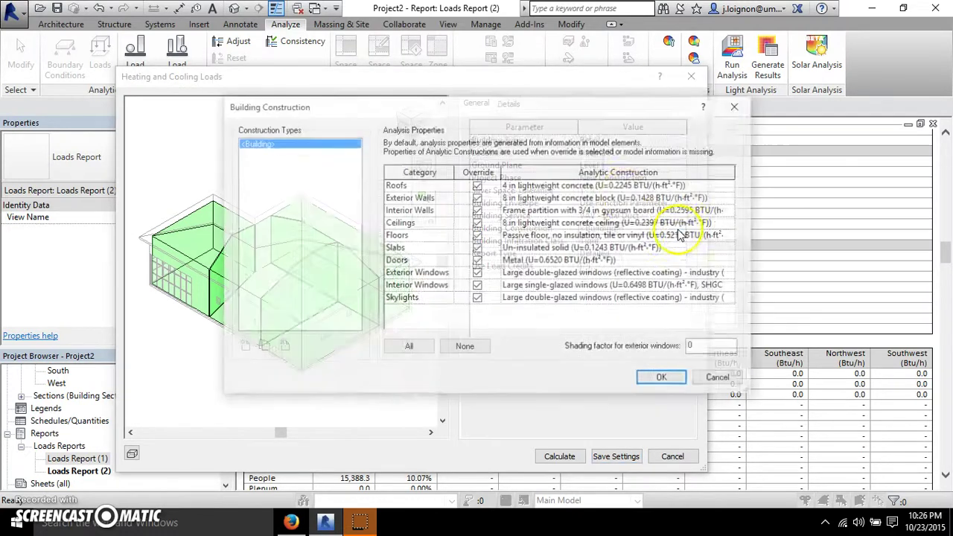
click(718, 377)
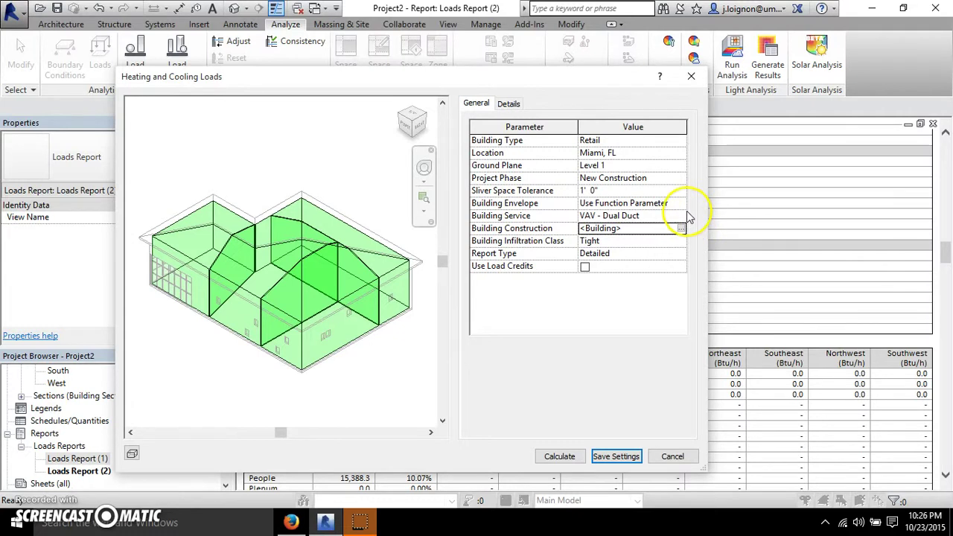
Step: Review the available building envelope options and keep Use Function Parameter selected
click(676, 201)
click(680, 204)
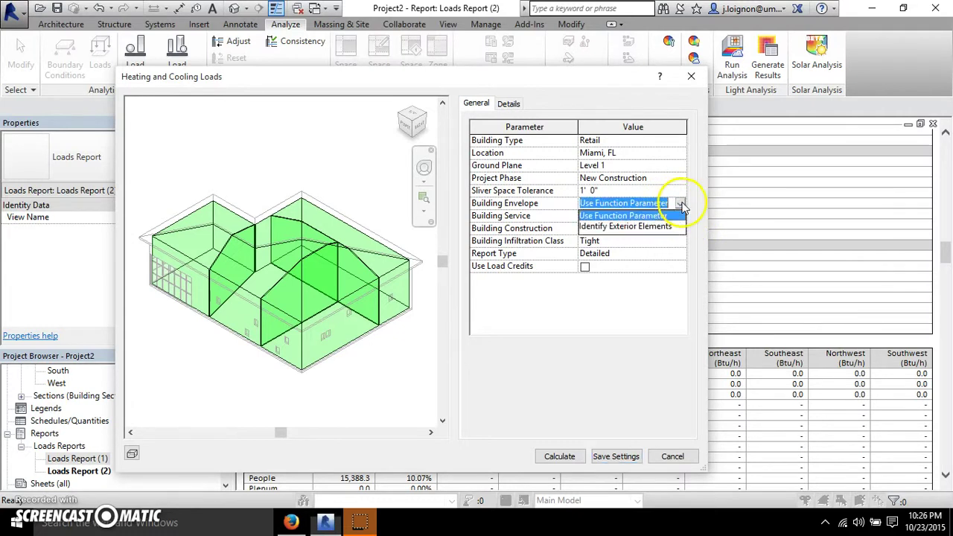
click(638, 212)
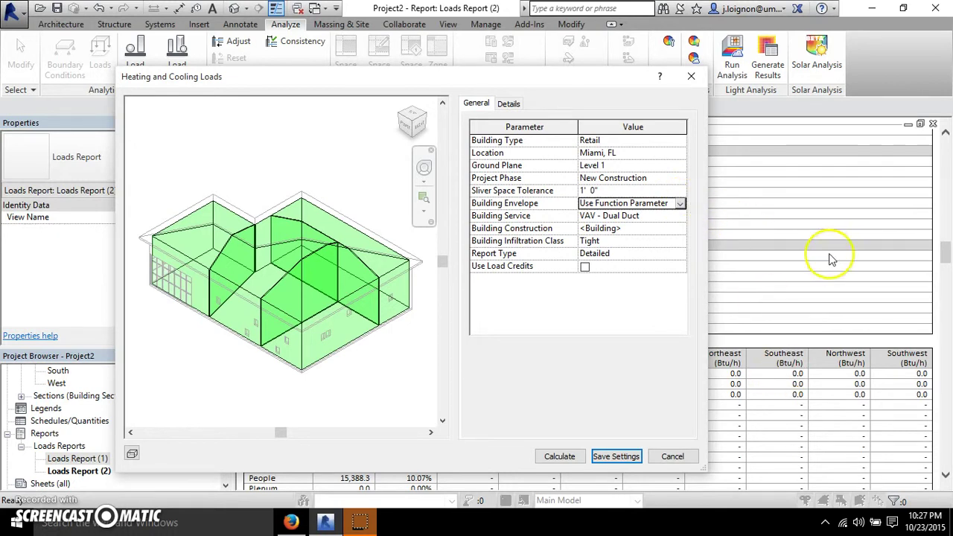
click(680, 203)
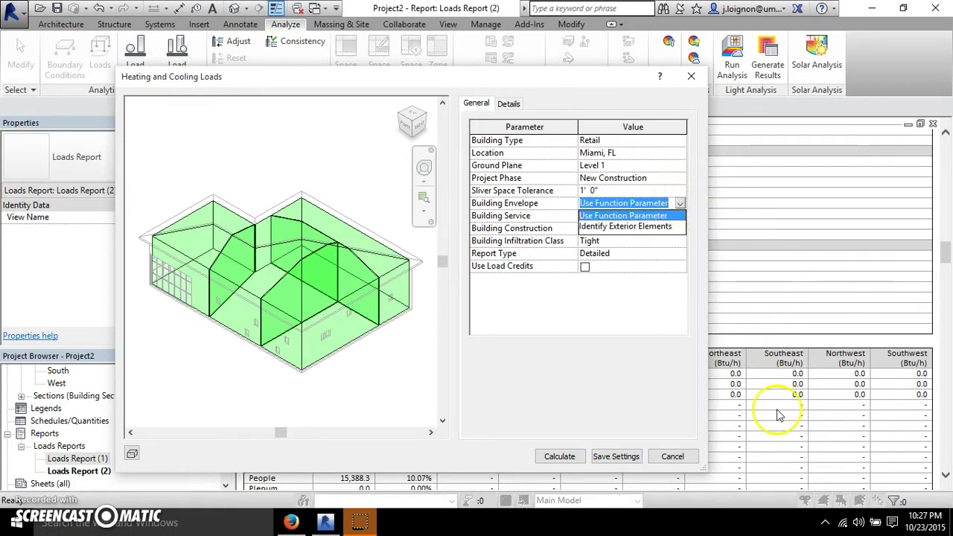
click(645, 216)
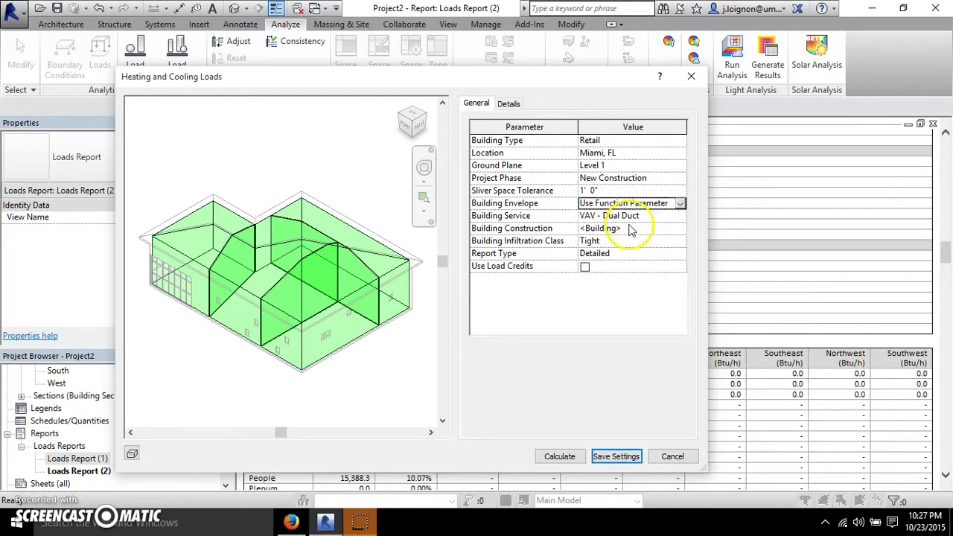
Step: Examine the analytic constructions and overrides assigned to the building, closing the construction settings without changes
click(670, 228)
click(681, 228)
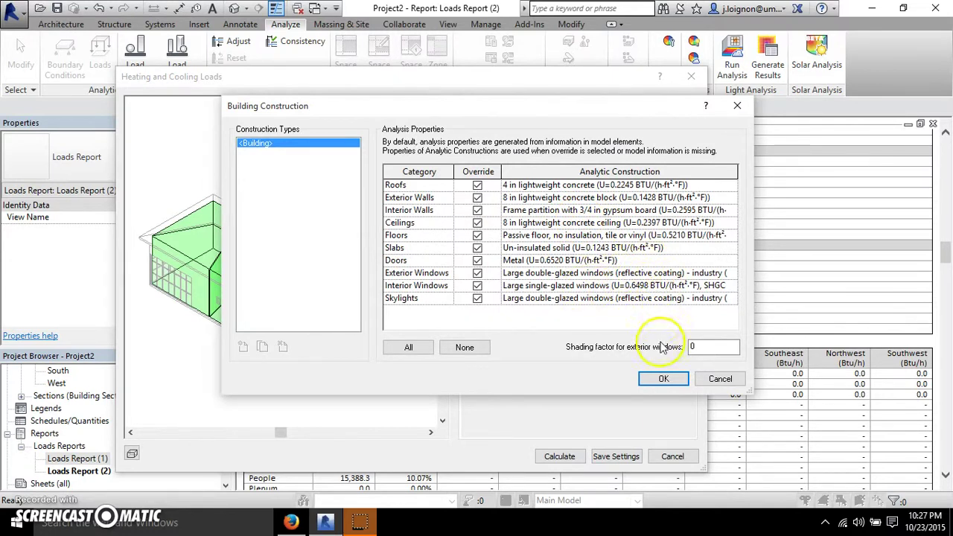
click(720, 379)
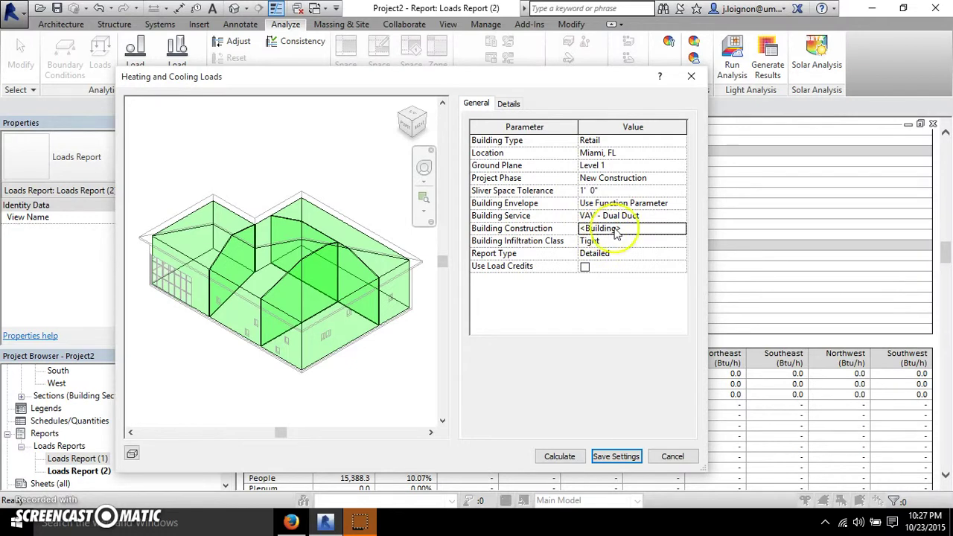
click(678, 231)
click(682, 231)
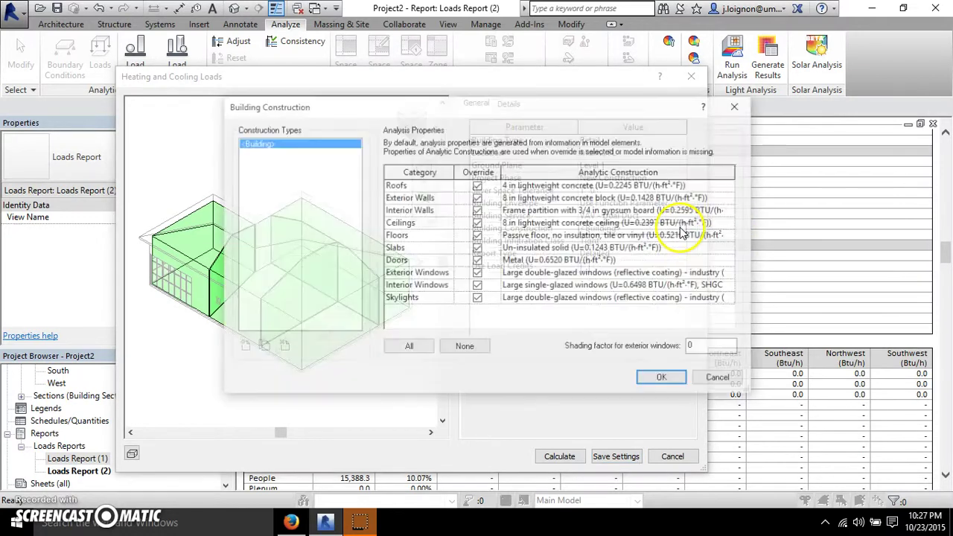
click(717, 318)
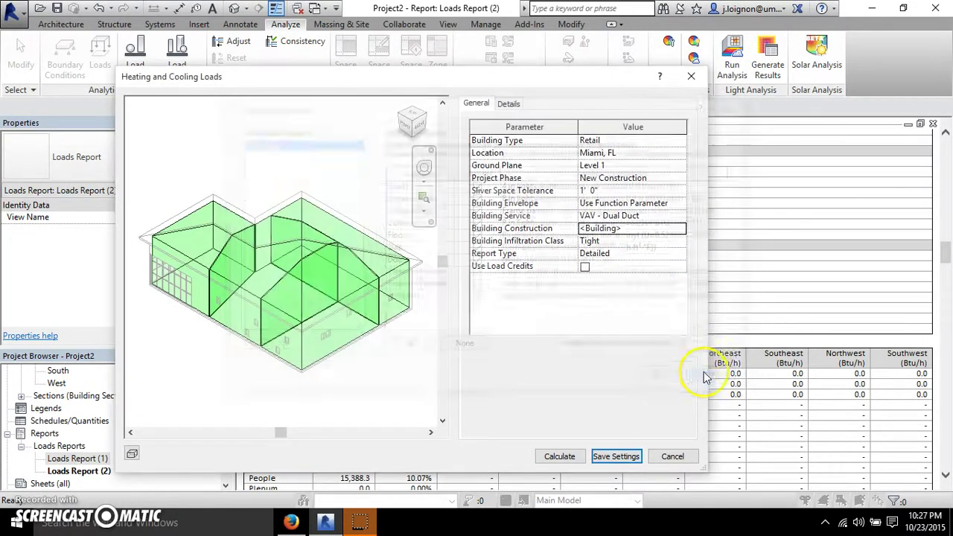
Step: Return the building envelope to Identify Exterior Elements and leave the load settings without calculating or saving
click(679, 204)
click(632, 226)
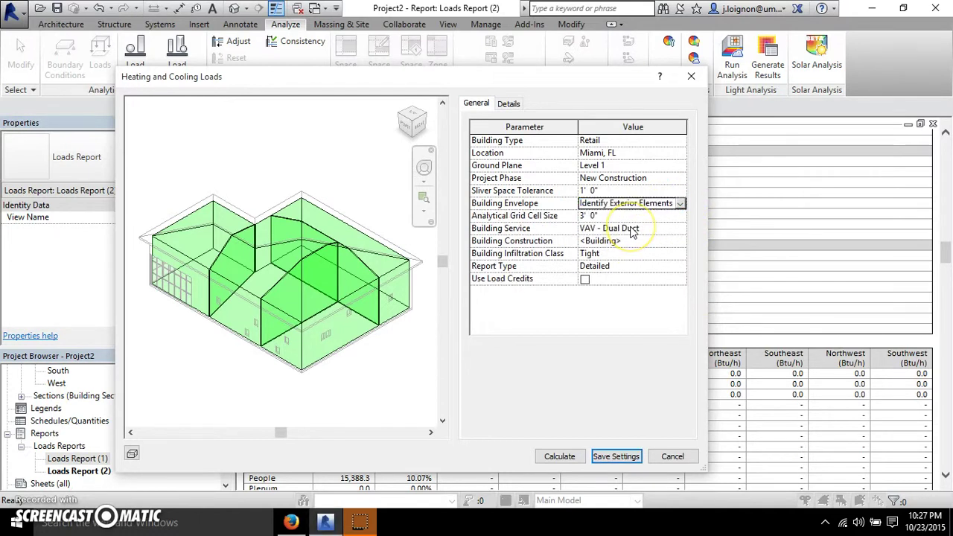
click(677, 456)
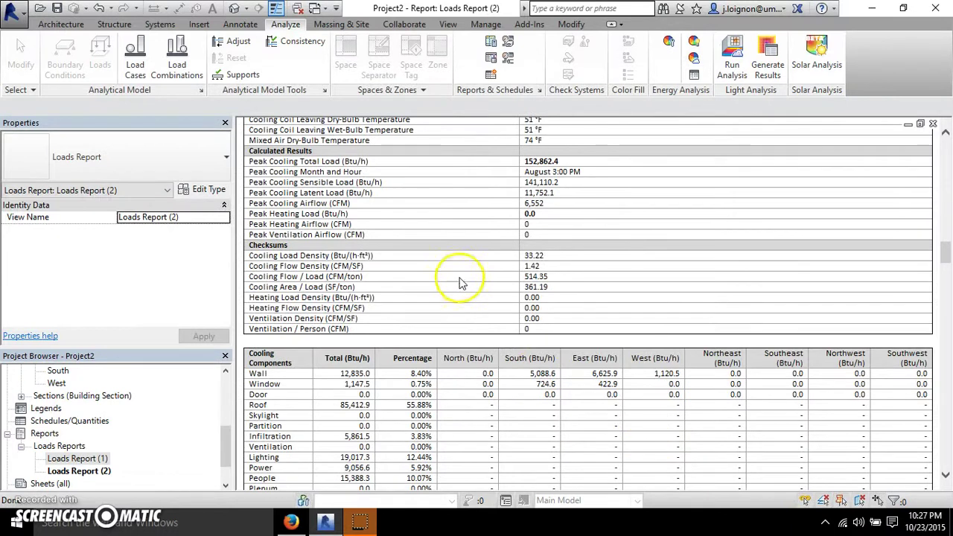
Step: Compare the stored Loads Report (1) and Loads Report (2) by opening them alternately
click(78, 458)
double_click(97, 434)
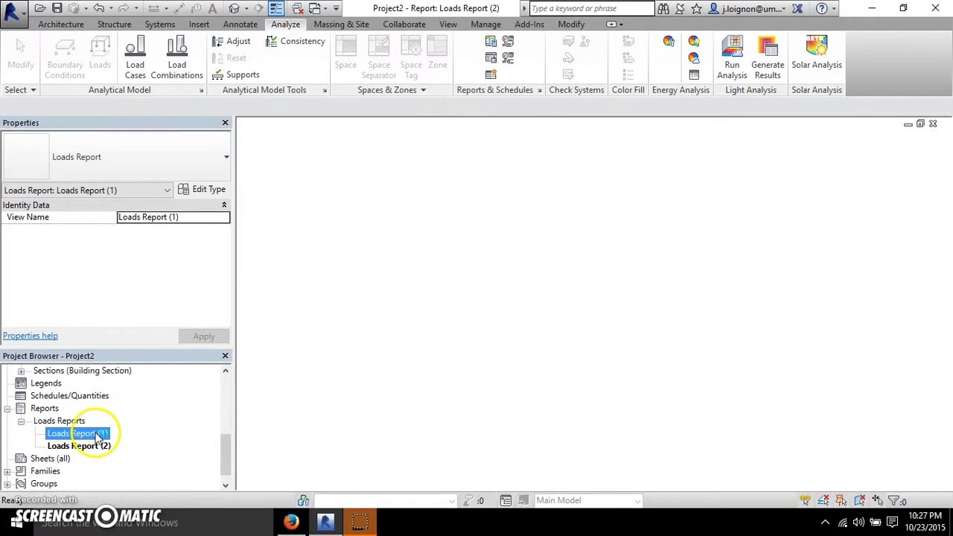
click(88, 446)
double_click(88, 446)
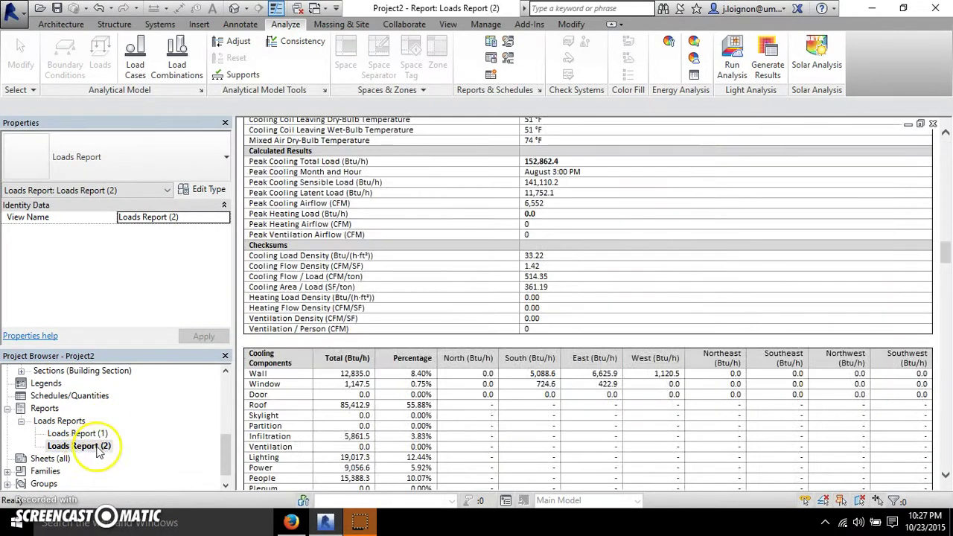
click(104, 433)
double_click(106, 435)
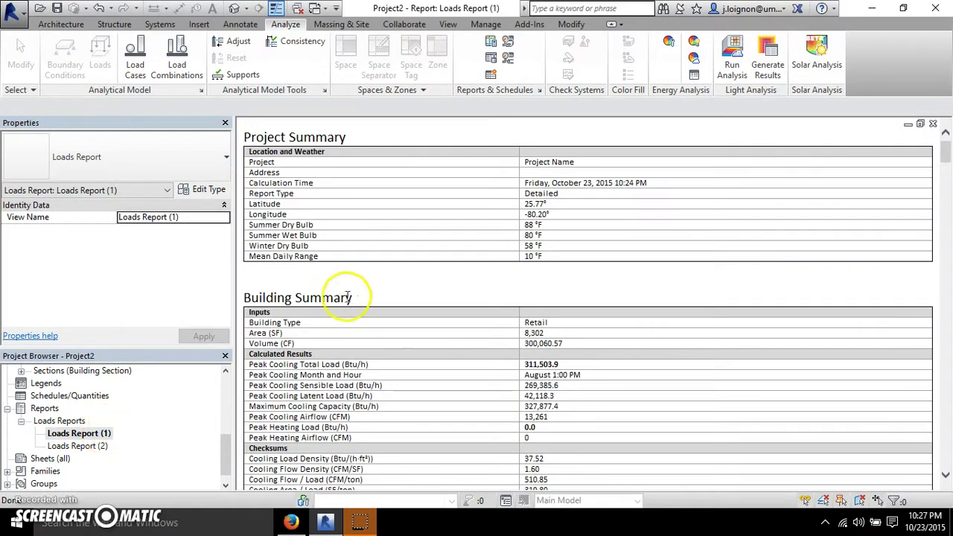
scroll(599, 308, down, 3)
double_click(96, 447)
scroll(100, 447, down, 1)
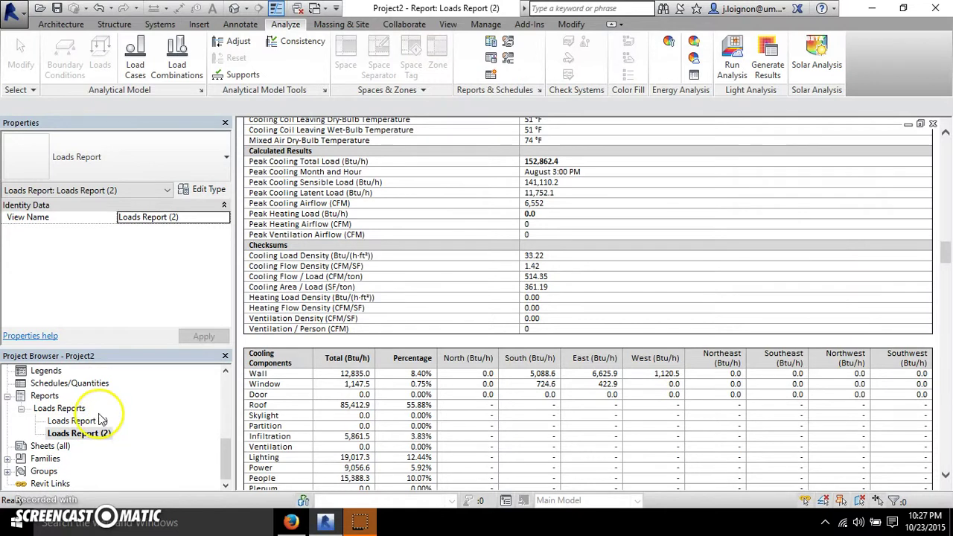
Step: Create a new sheet with the E1 30x42 Horizontal titleblock
click(58, 447)
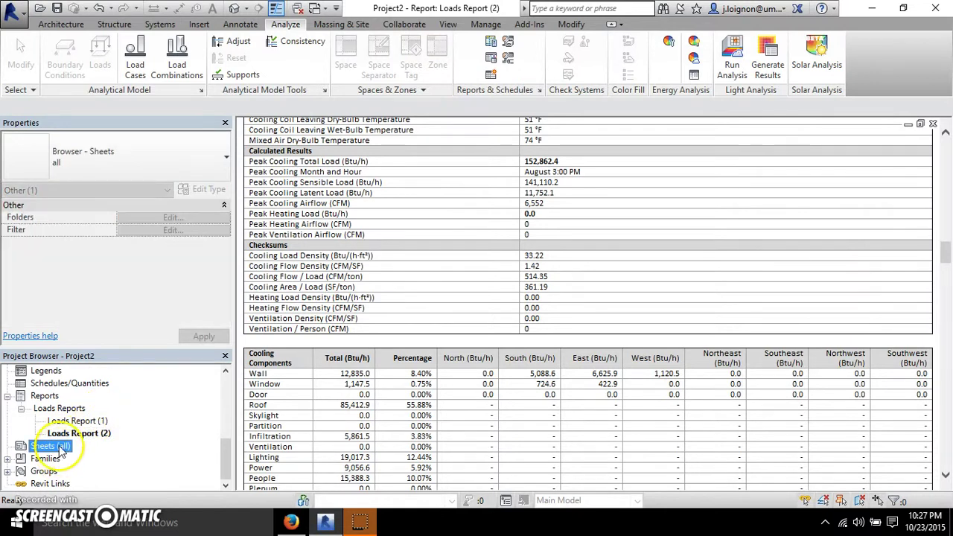
right_click(61, 452)
click(113, 453)
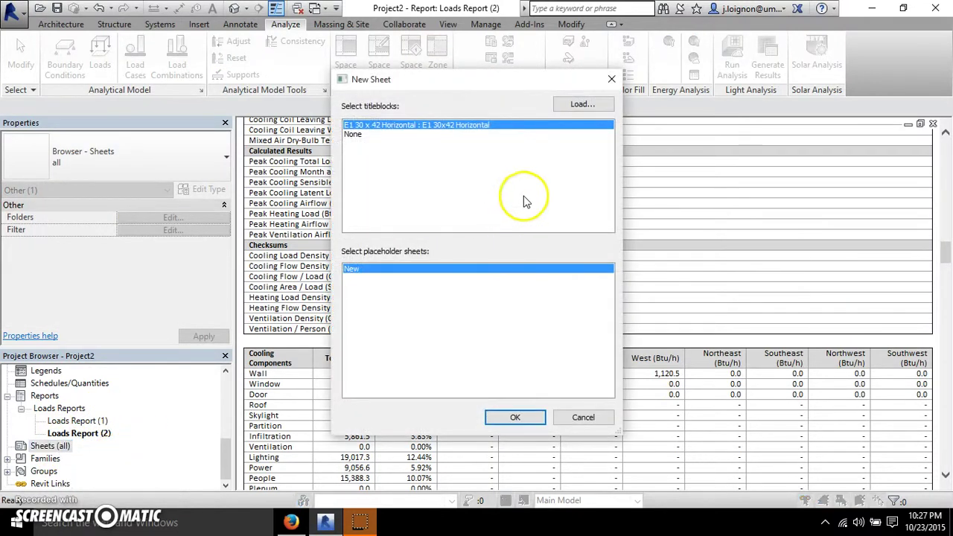
click(517, 417)
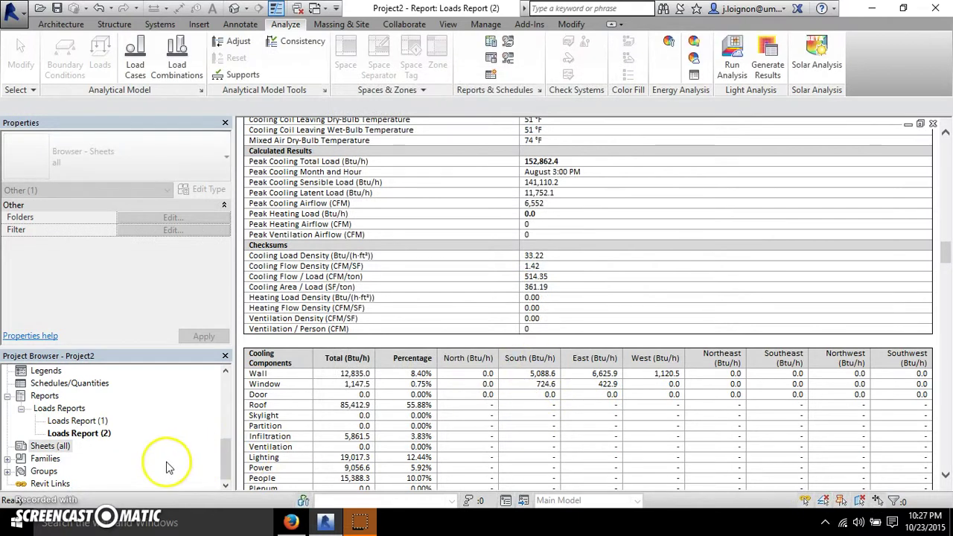
Step: Try to place Loads Report (1) and Loads Report (2) on the new sheet
click(104, 434)
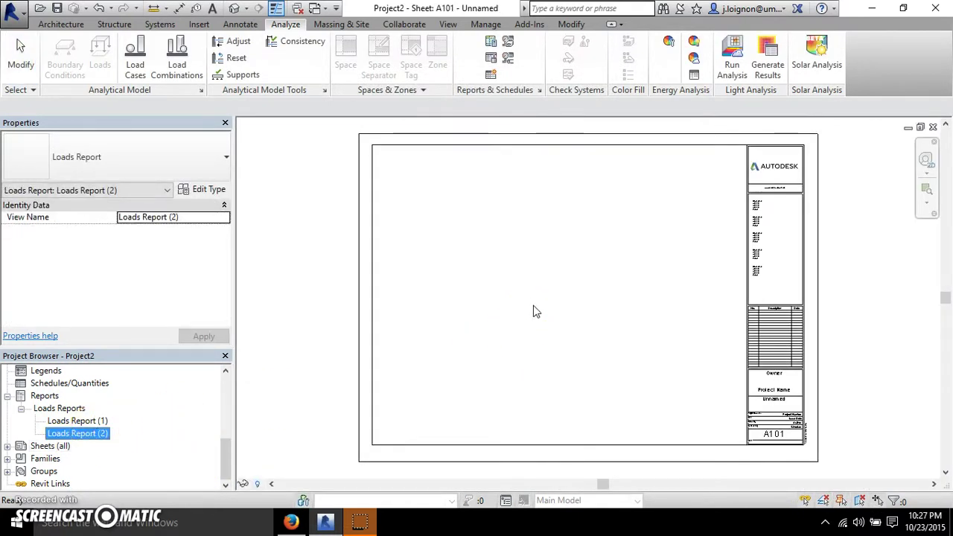
click(78, 420)
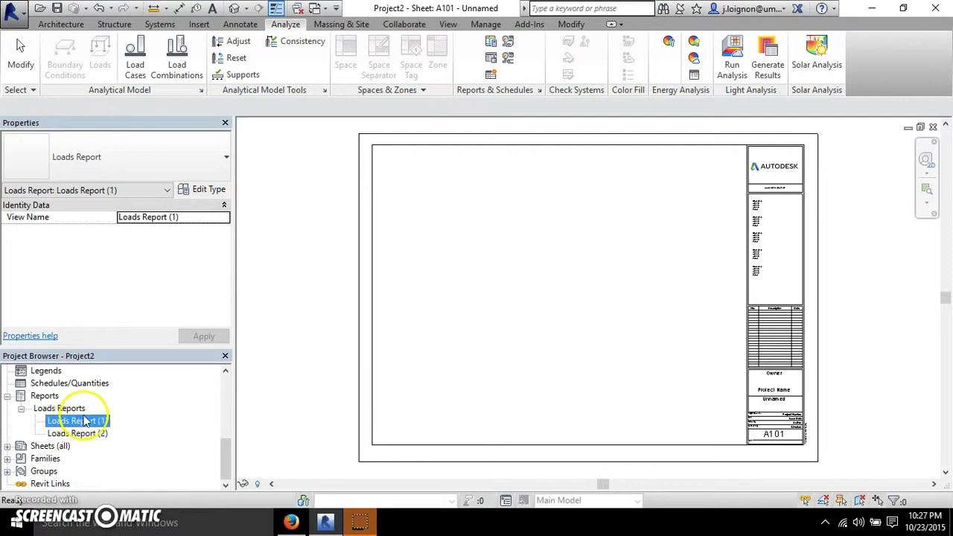
click(563, 279)
click(75, 436)
right_click(75, 438)
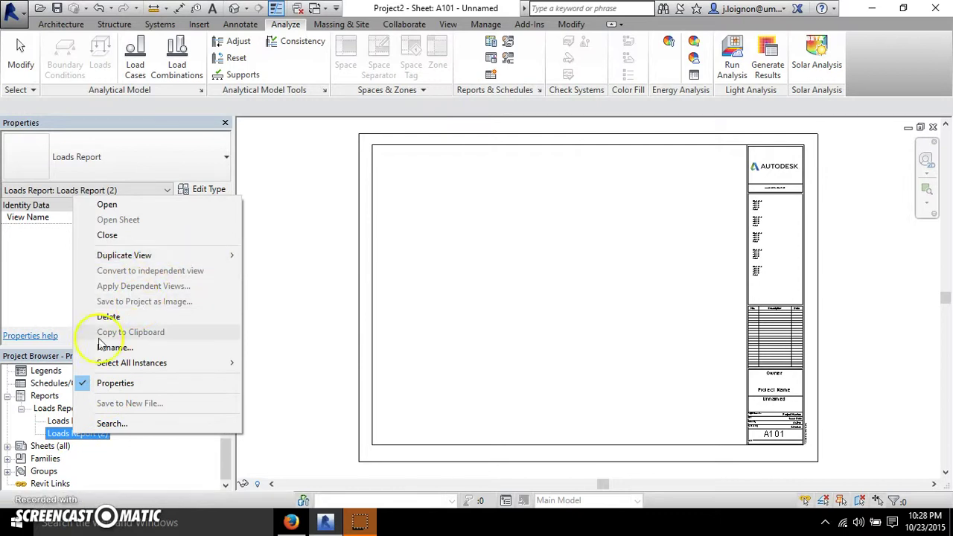
click(64, 422)
click(419, 321)
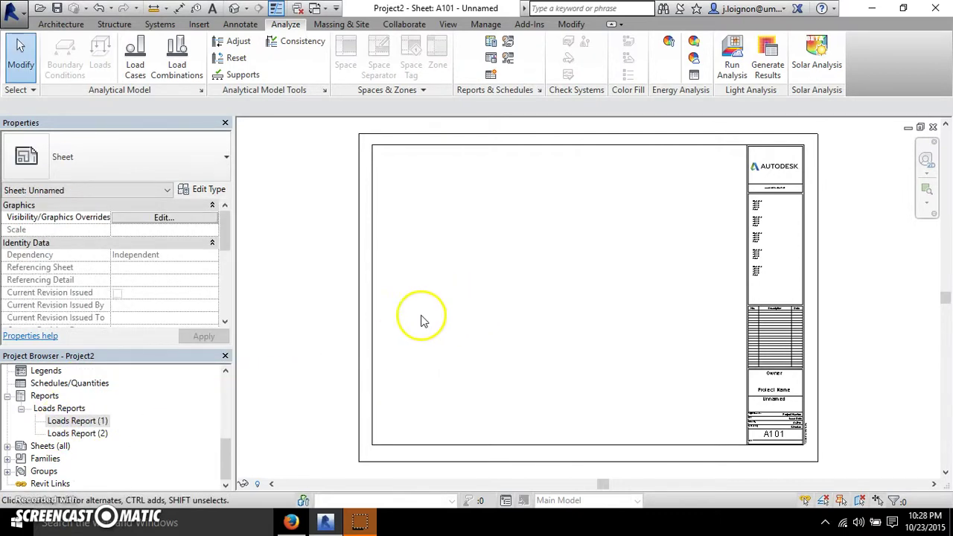
Step: Reopen Loads Report (2) and look through it, returning to its project and building summaries
double_click(77, 433)
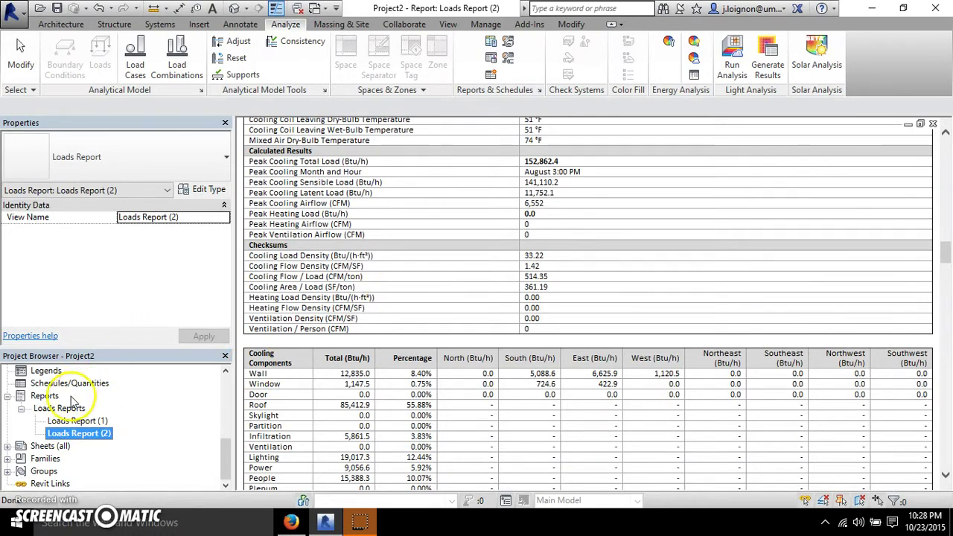
scroll(462, 282, down, 3)
scroll(462, 282, up, 15)
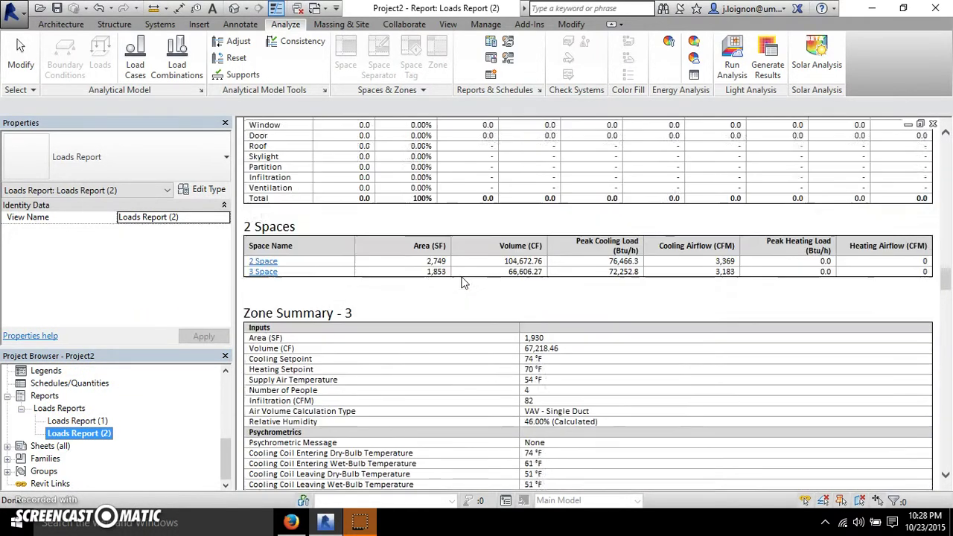
scroll(462, 282, up, 2)
scroll(461, 281, down, 20)
scroll(462, 282, up, 6)
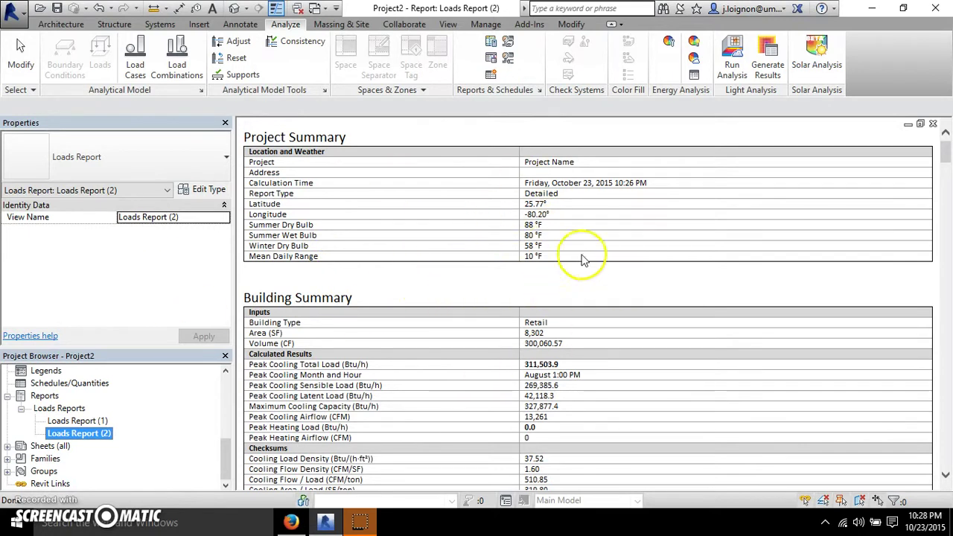
Step: Review the project's energy settings down to the building services and close them without changes
click(668, 41)
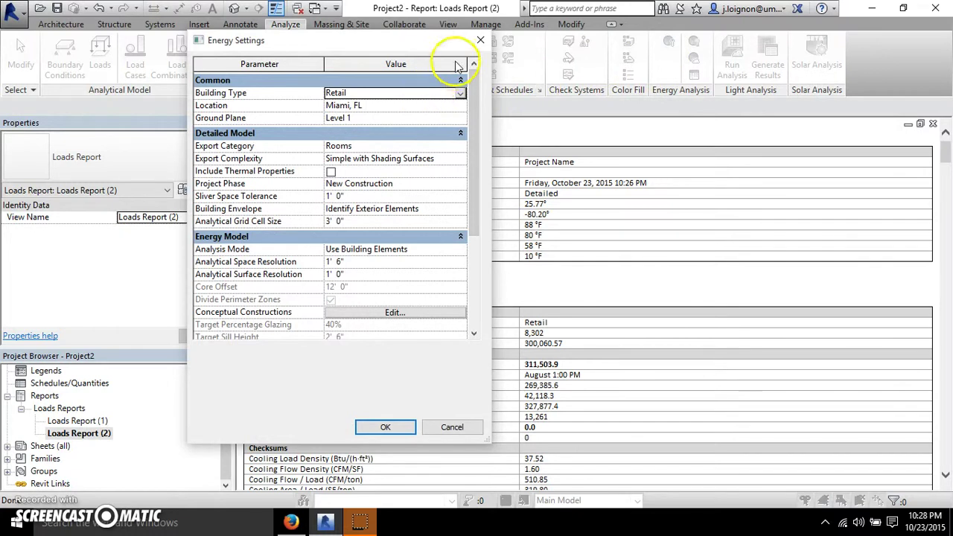
scroll(376, 216, down, 5)
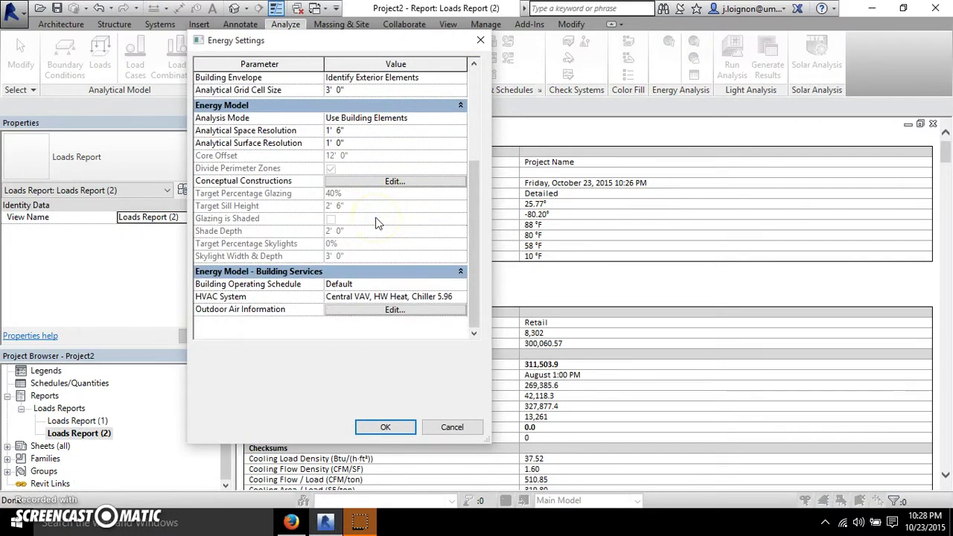
click(452, 428)
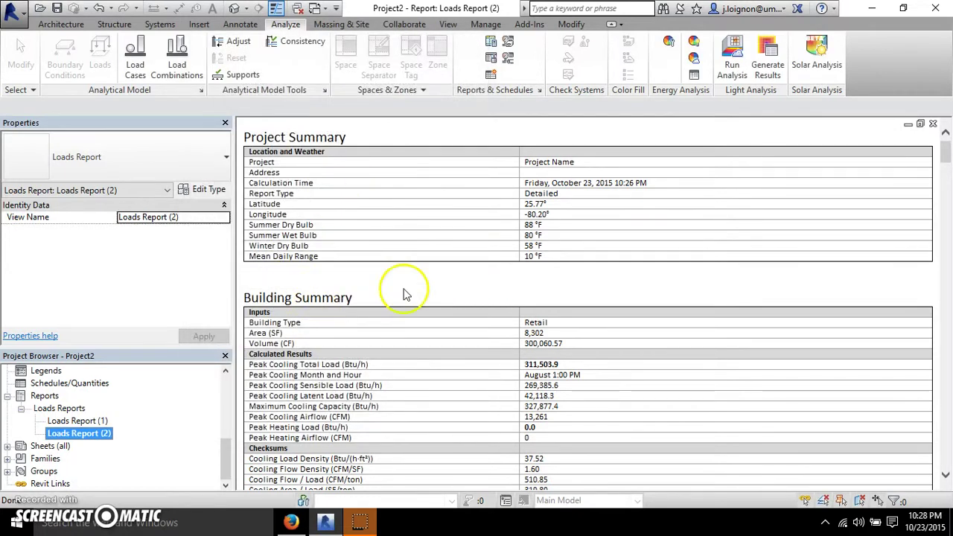
Step: Examine the building, Level 1 and Default zone summaries in Loads Report (2), including the zone's load components
scroll(440, 288, down, 3)
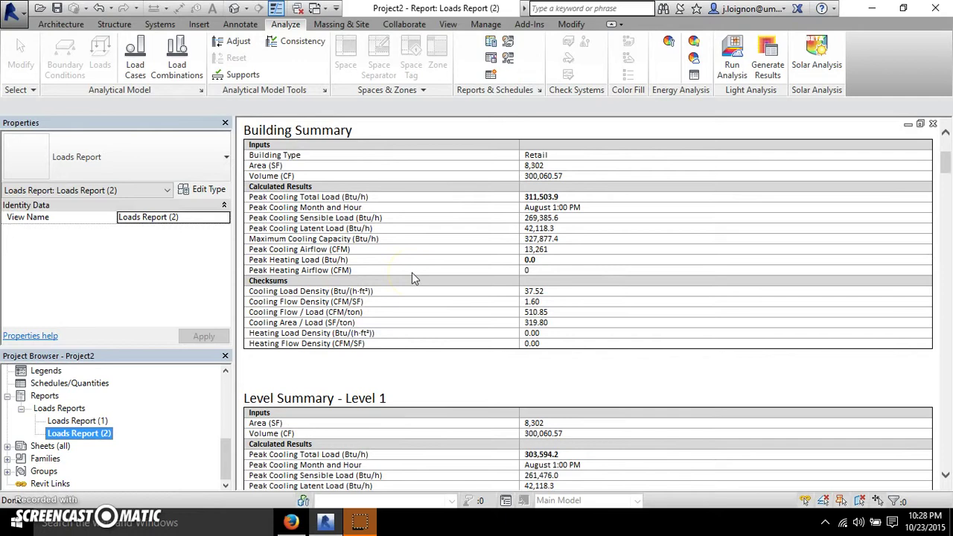
scroll(412, 273, down, 4)
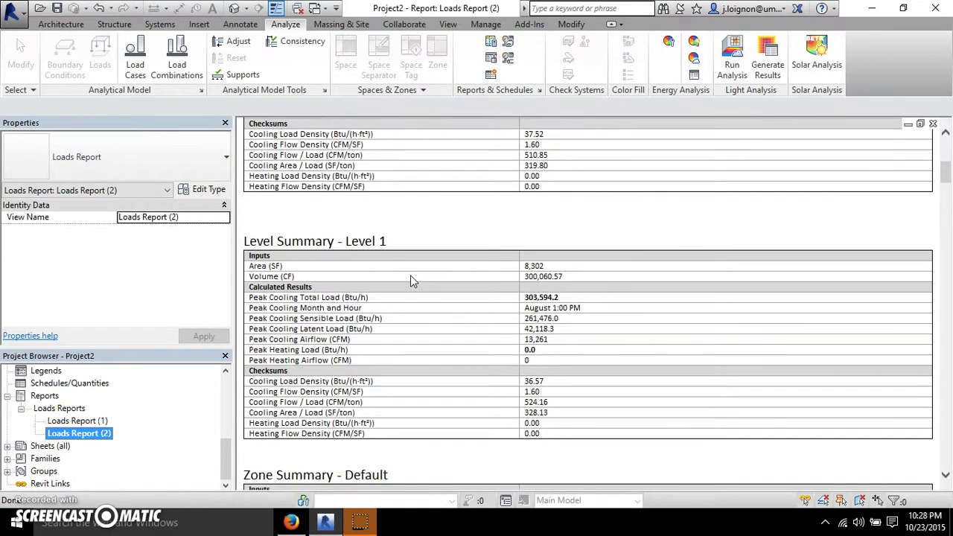
scroll(417, 272, down, 7)
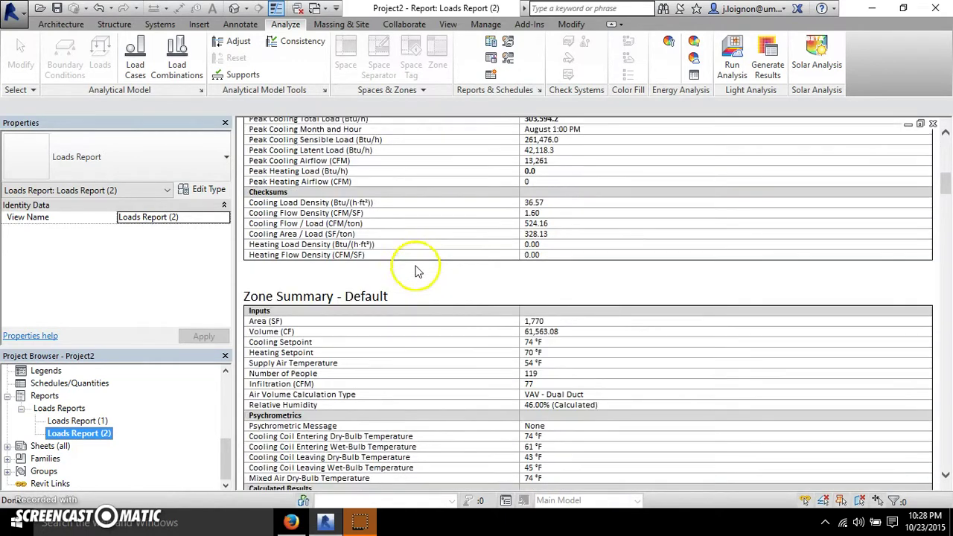
scroll(391, 289, down, 5)
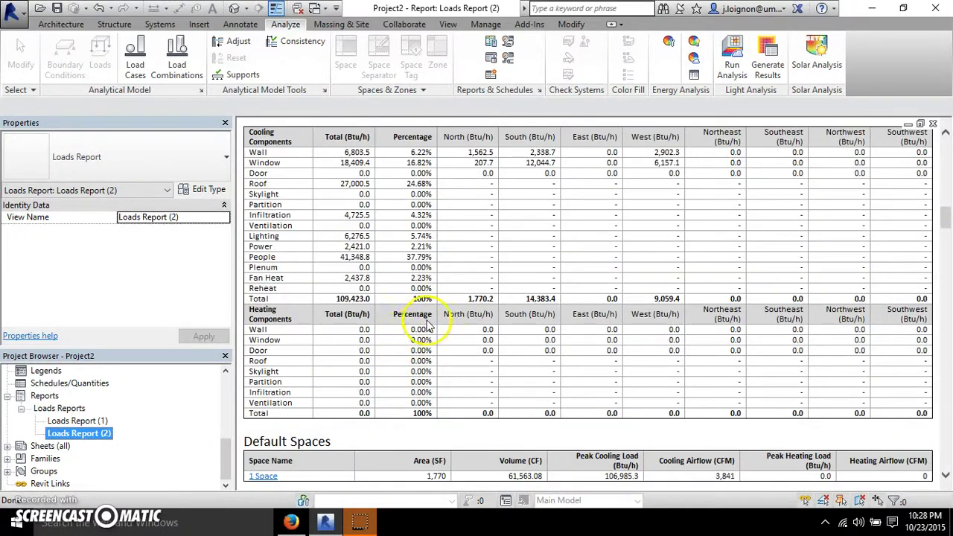
Step: Examine the zone load components, project summary and building summary in Loads Report (2), and check the energy settings without changing them
scroll(422, 329, up, 2)
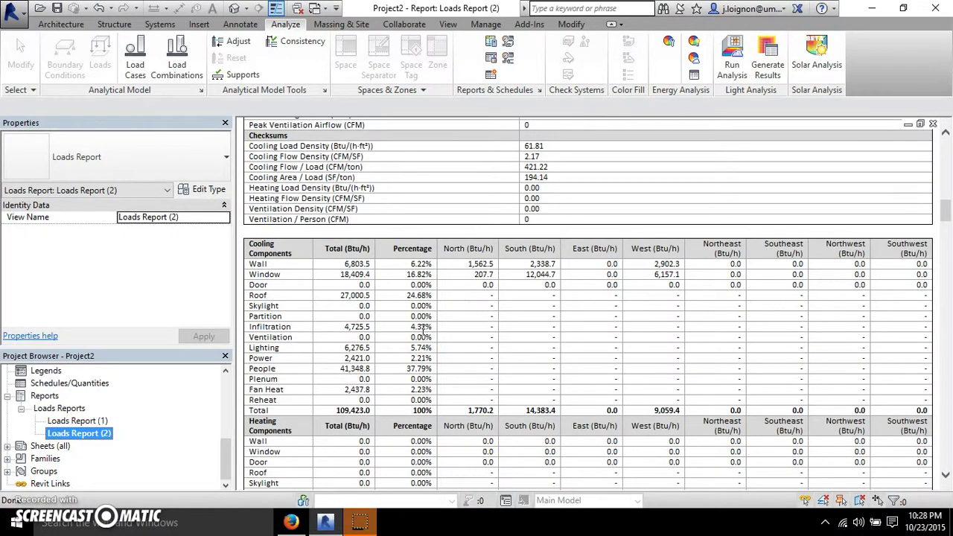
scroll(422, 329, up, 14)
scroll(424, 335, down, 13)
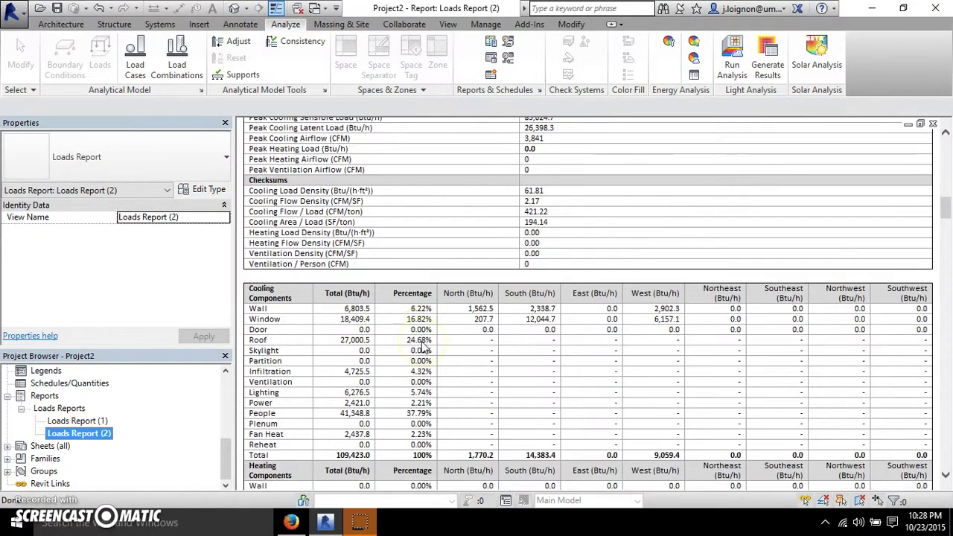
scroll(423, 347, down, 2)
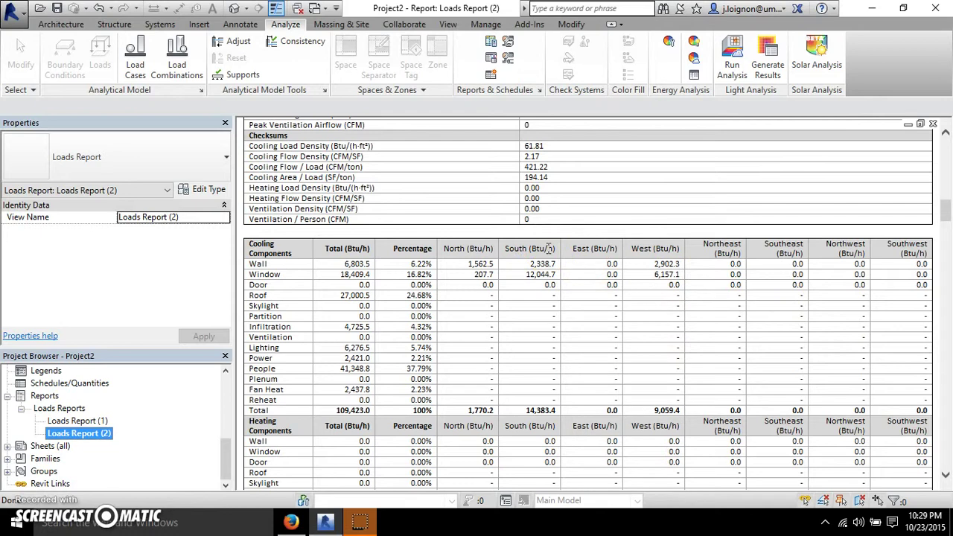
scroll(594, 281, up, 15)
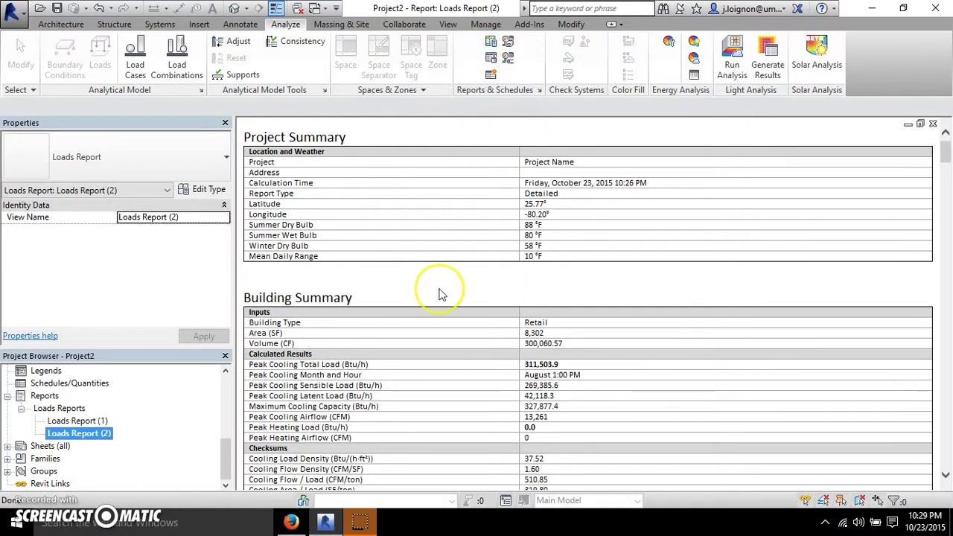
scroll(440, 294, down, 3)
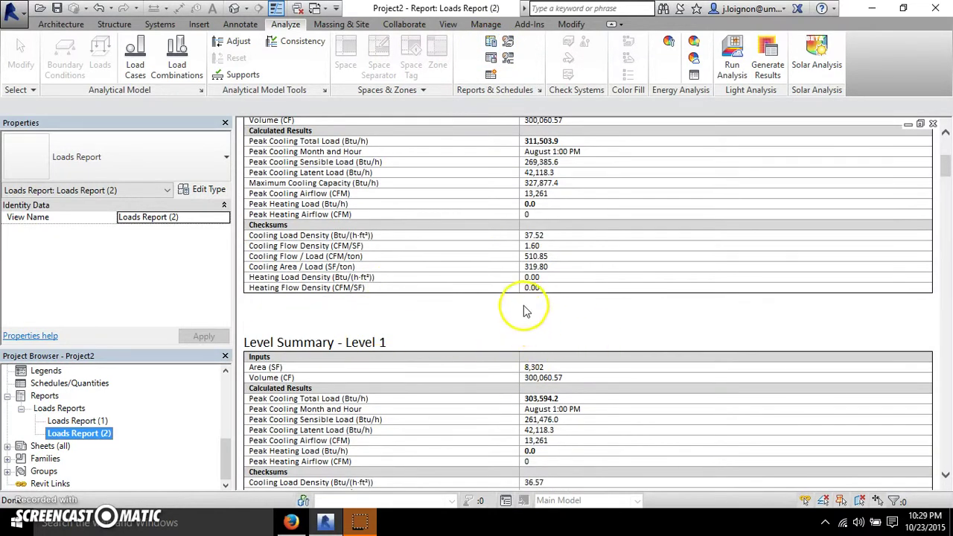
scroll(555, 223, up, 3)
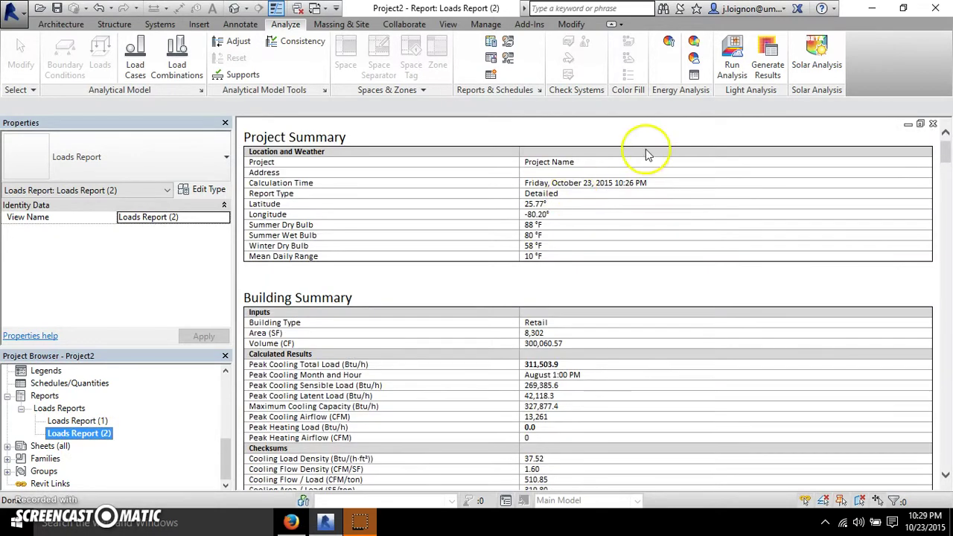
click(669, 42)
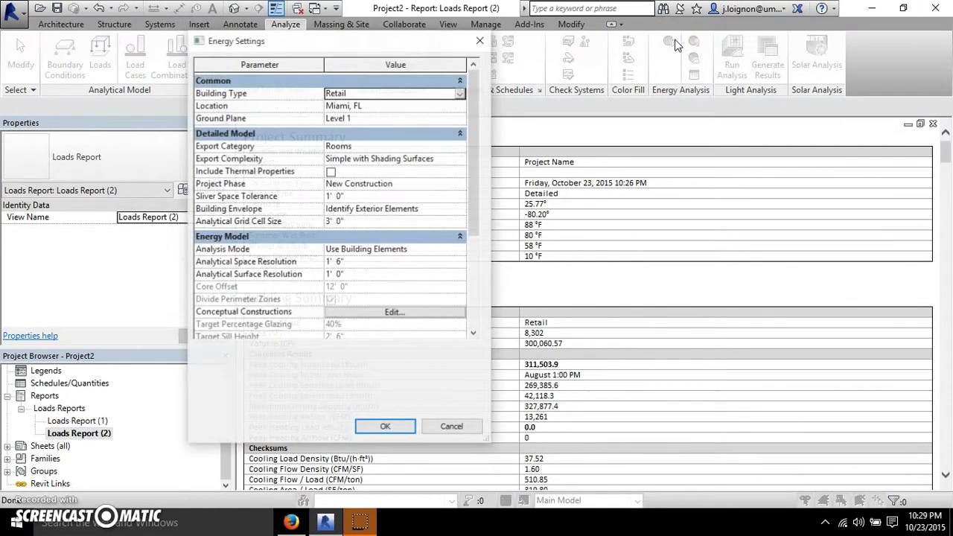
click(484, 38)
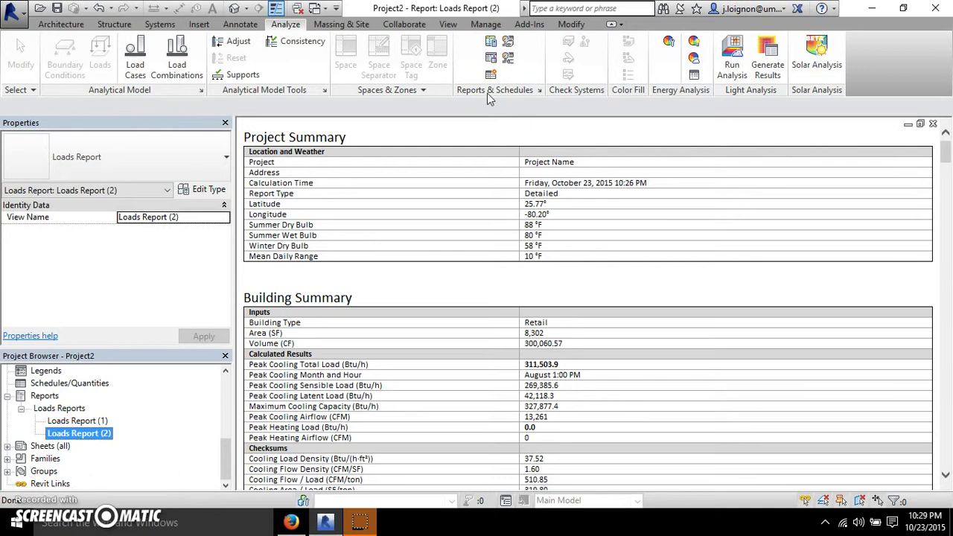
Step: Close Loads Report (2), sheet A101 and Loads Report (1)
click(937, 125)
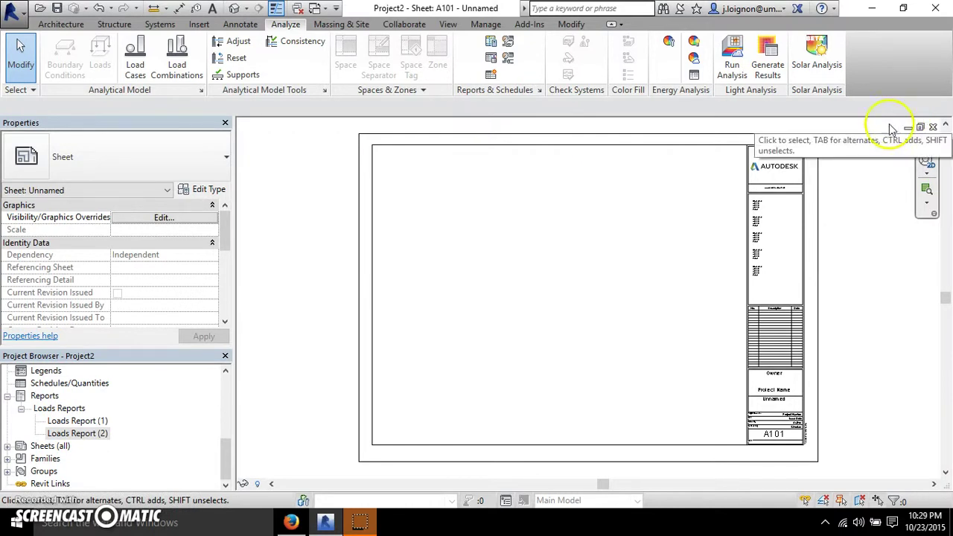
click(934, 127)
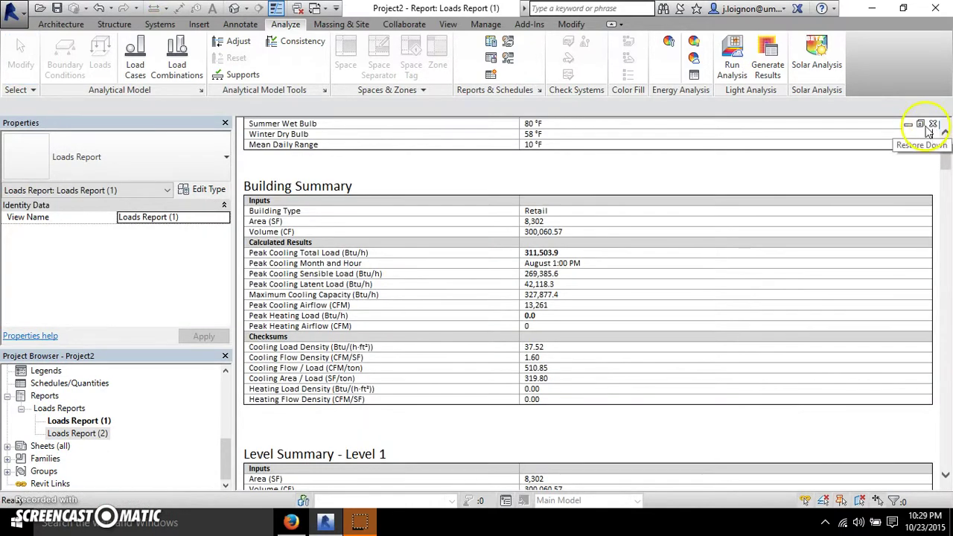
click(934, 125)
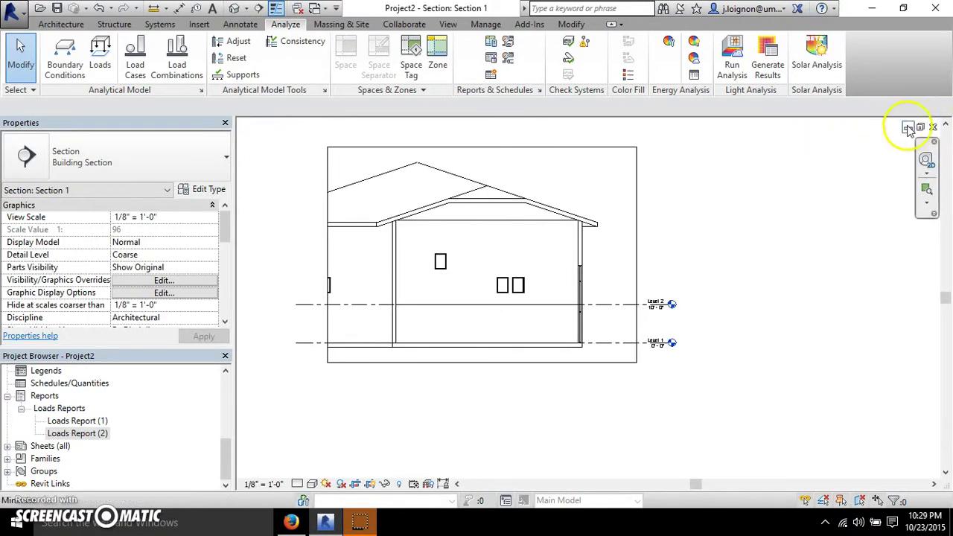
Step: Close the remaining Section 1, 3D and Level 1 floor plan views to close the project
click(920, 128)
click(920, 221)
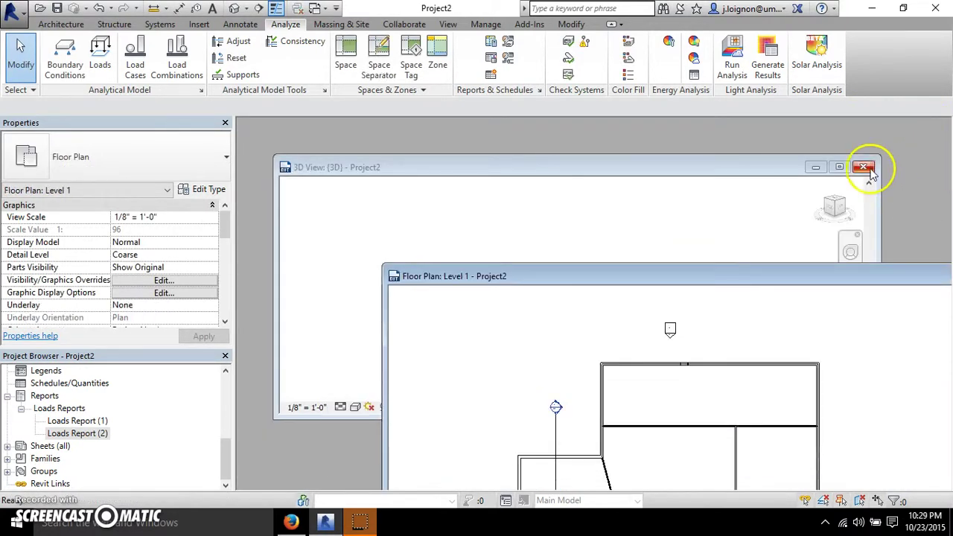
click(863, 167)
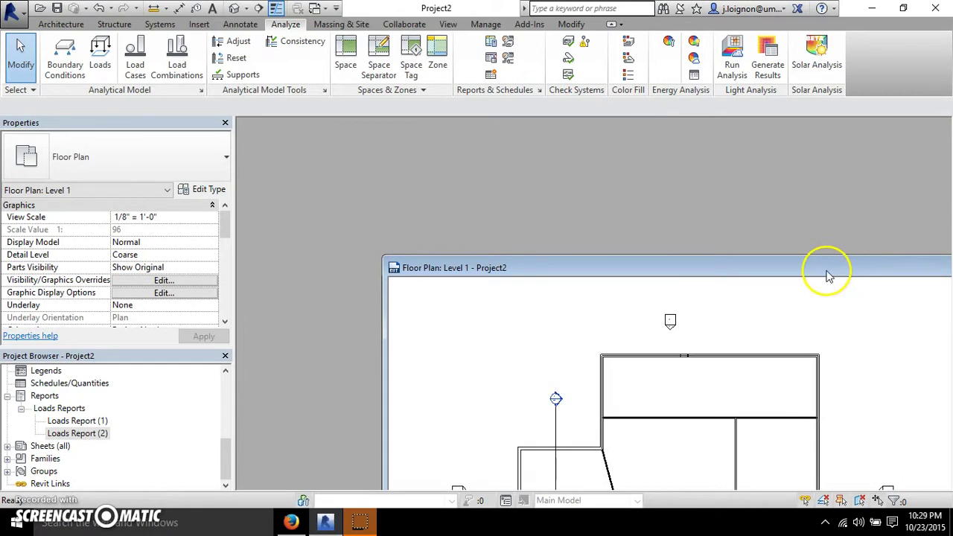
drag(826, 270, 621, 179)
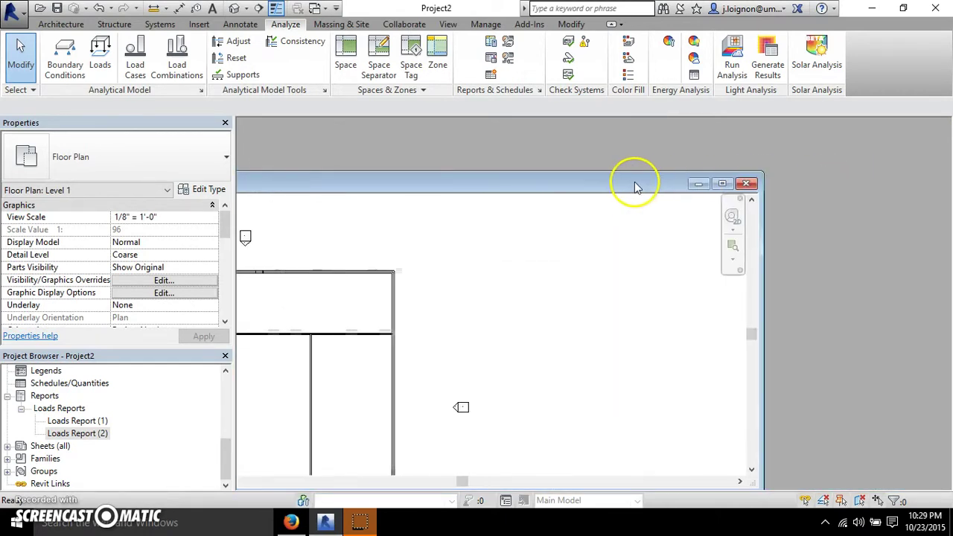
click(745, 183)
click(514, 261)
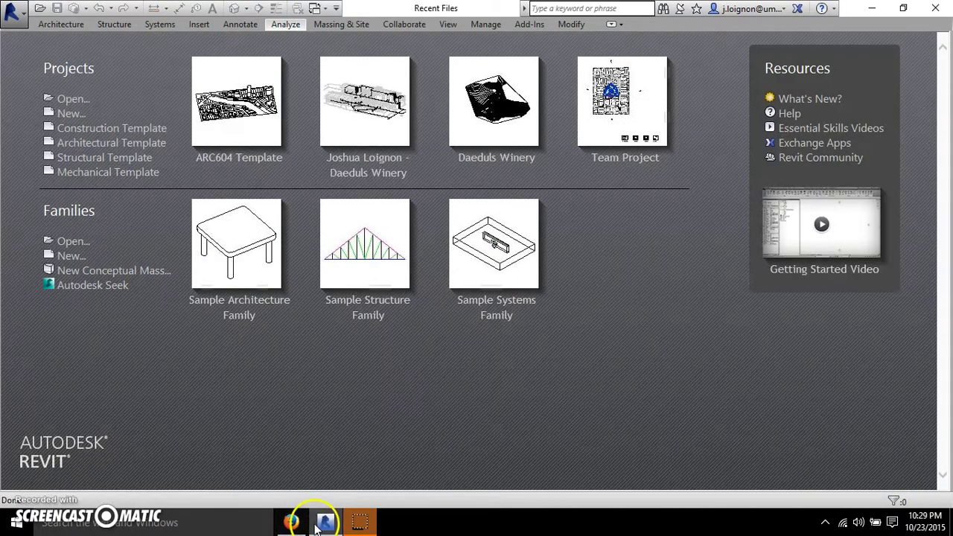
mouse_move(320, 520)
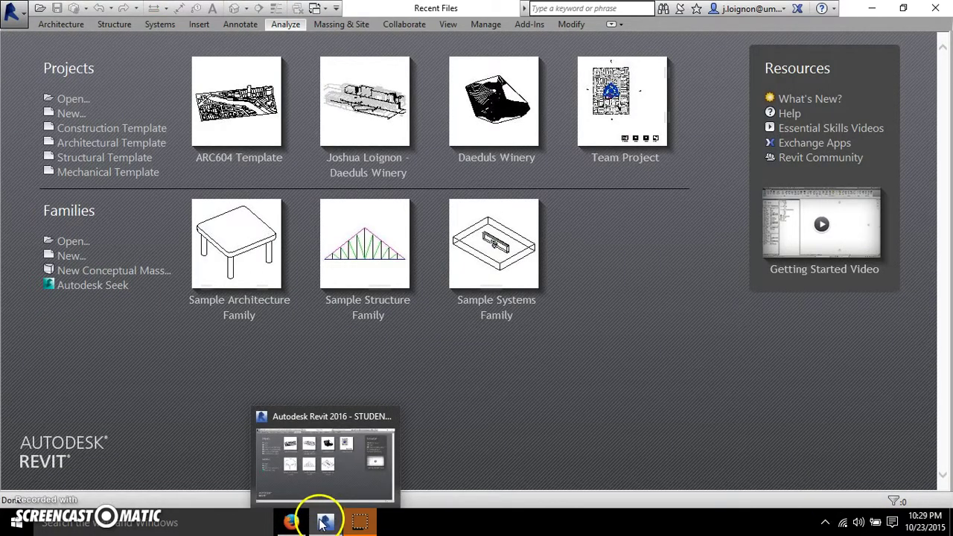